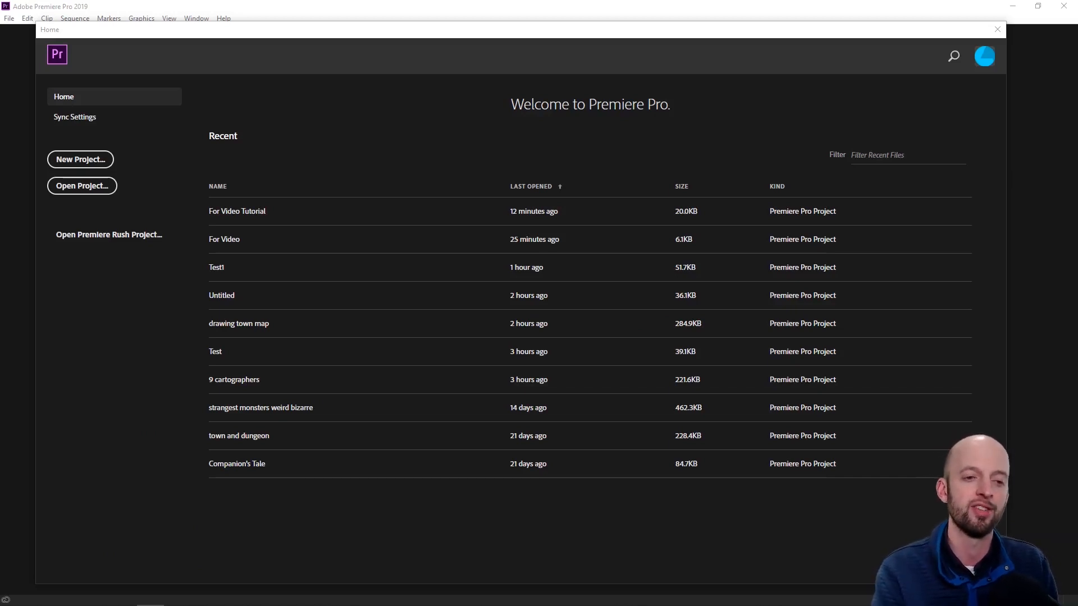
- Create a new project named X, keeping the default location and settings
{"action": "left_click", "coordinate": [100, 163]}
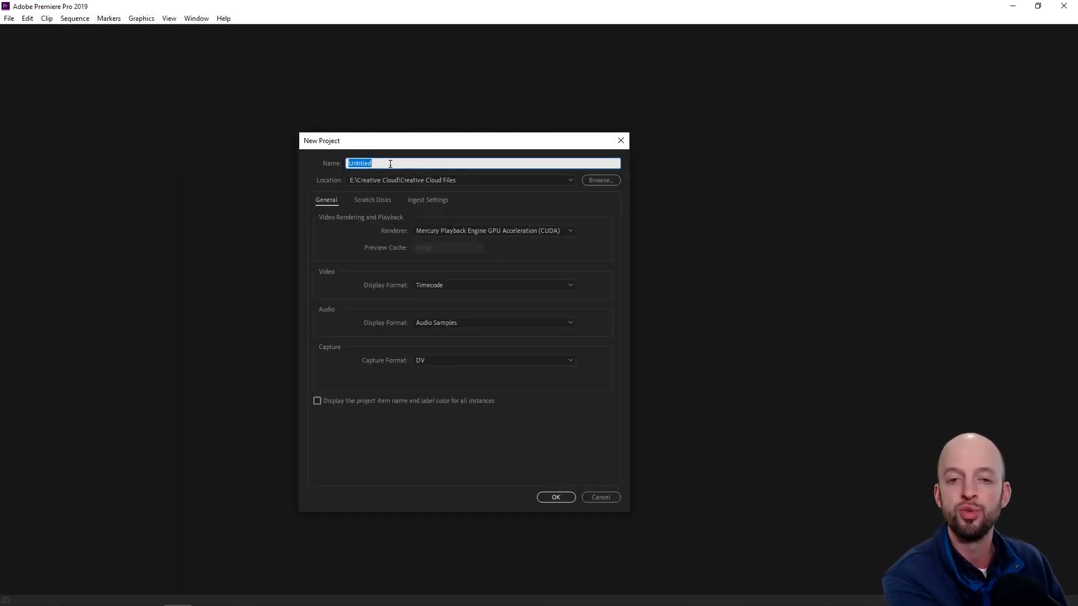
{"action": "type", "text": "X"}
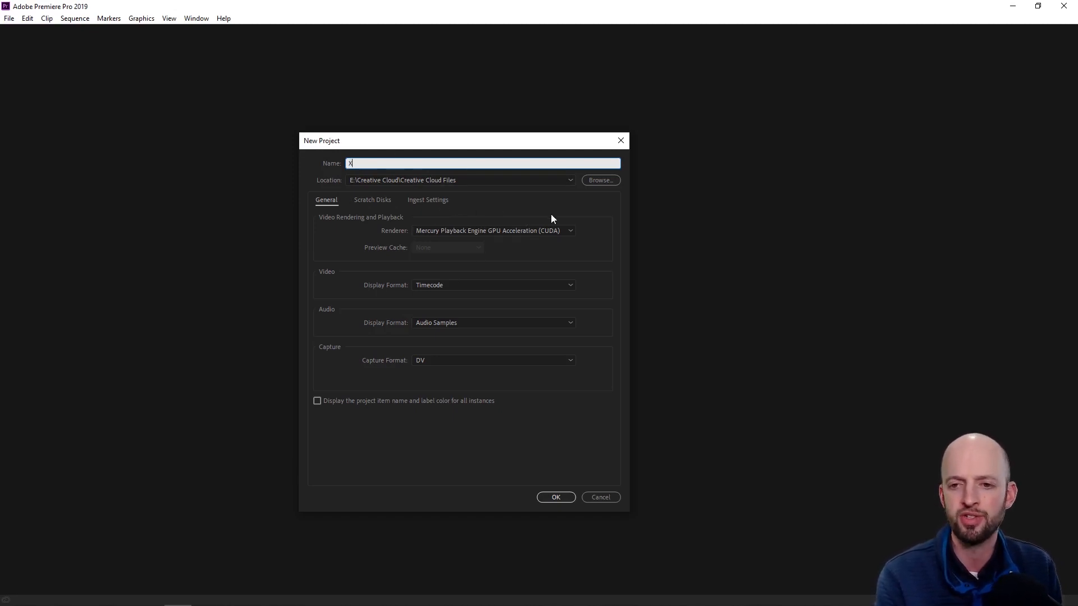
{"action": "left_click", "coordinate": [551, 499]}
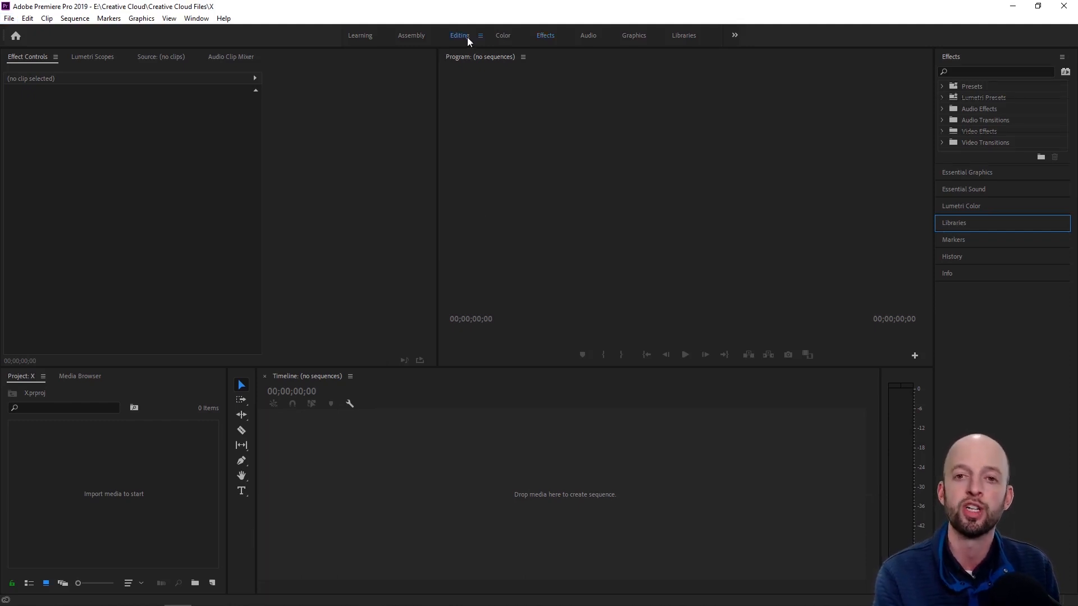
- Look through the Editing, Learning and Effects workspaces and settle on the Assembly workspace
{"action": "left_click", "coordinate": [461, 36]}
{"action": "left_click", "coordinate": [358, 36]}
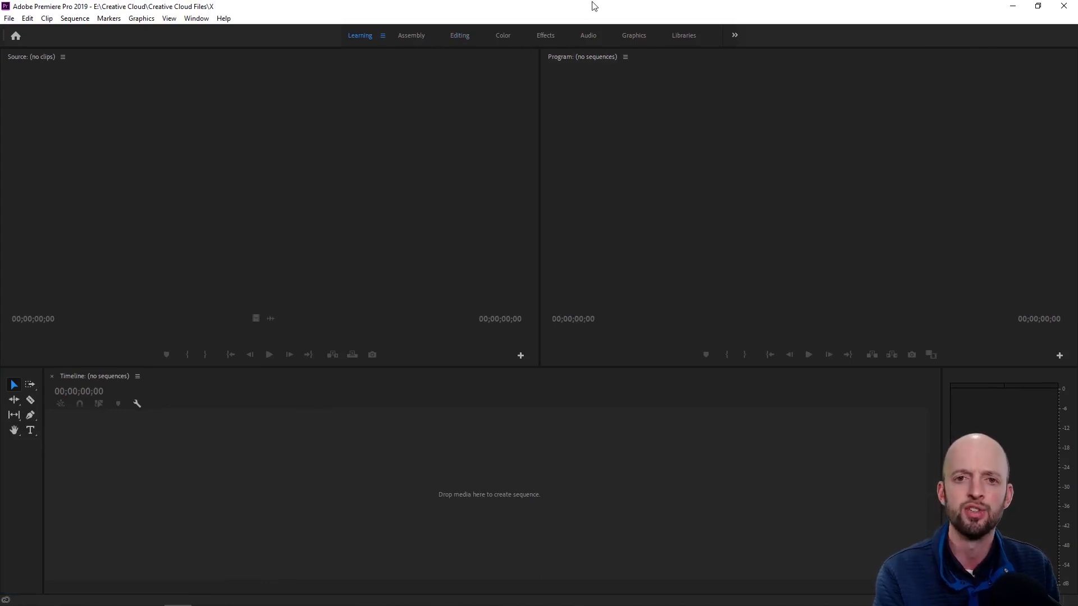
{"action": "left_click", "coordinate": [458, 36]}
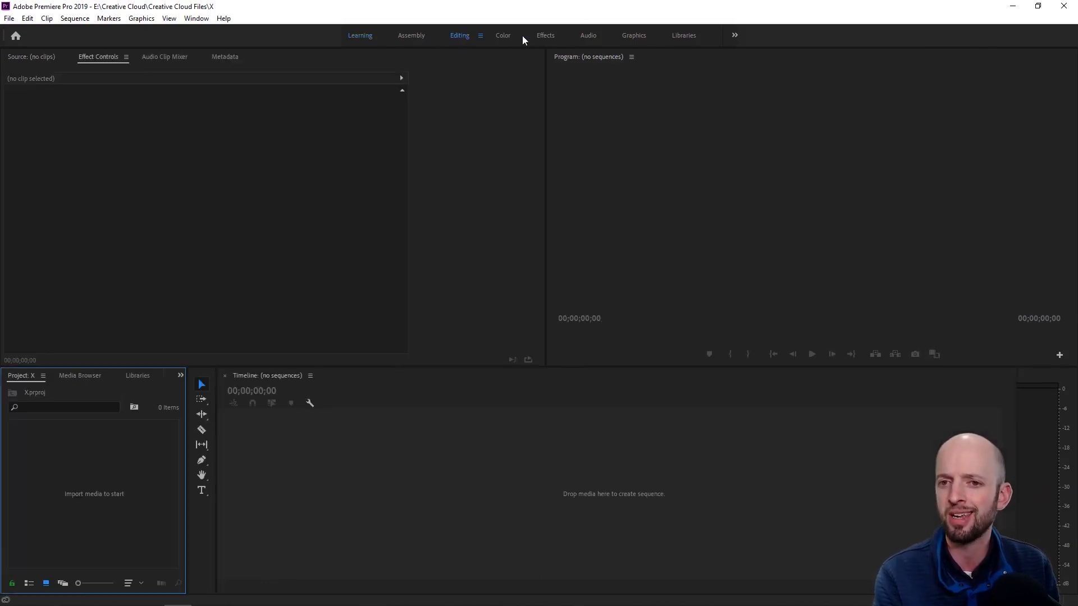
{"action": "left_click", "coordinate": [545, 37]}
{"action": "left_click", "coordinate": [413, 35]}
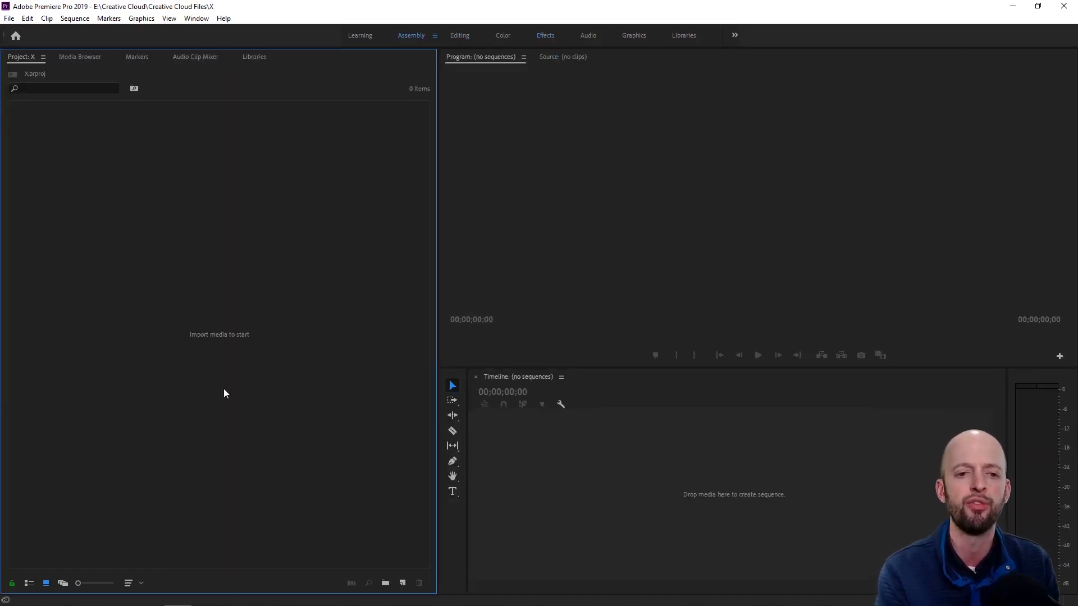
- Import all the video clips from the Companions Tale folder in E:\Videos into the project
{"action": "mouse_move", "coordinate": [178, 599]}
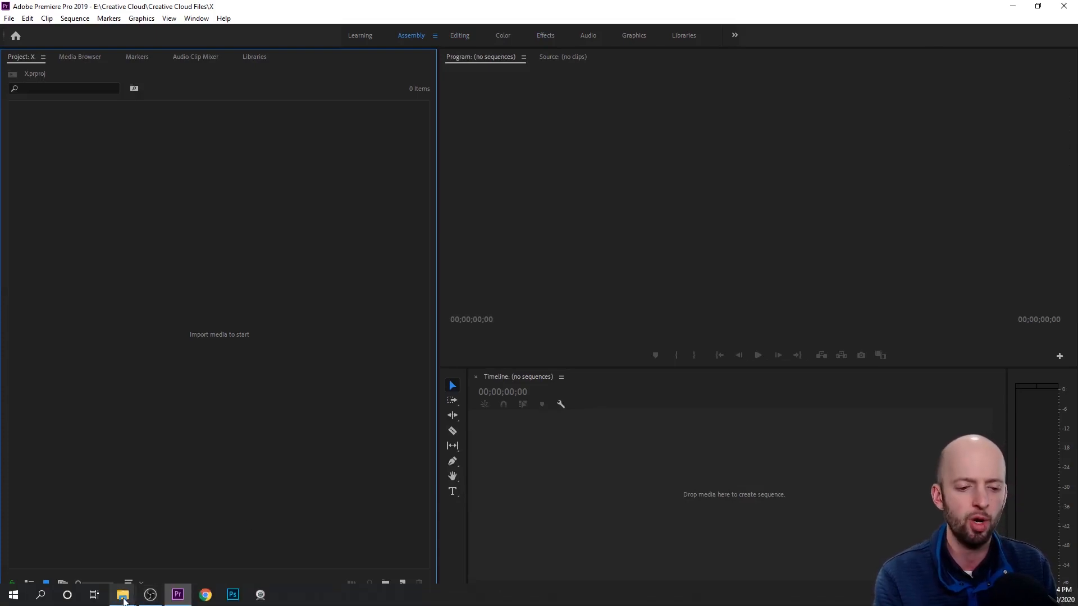
{"action": "mouse_move", "coordinate": [122, 596]}
{"action": "left_click", "coordinate": [166, 543]}
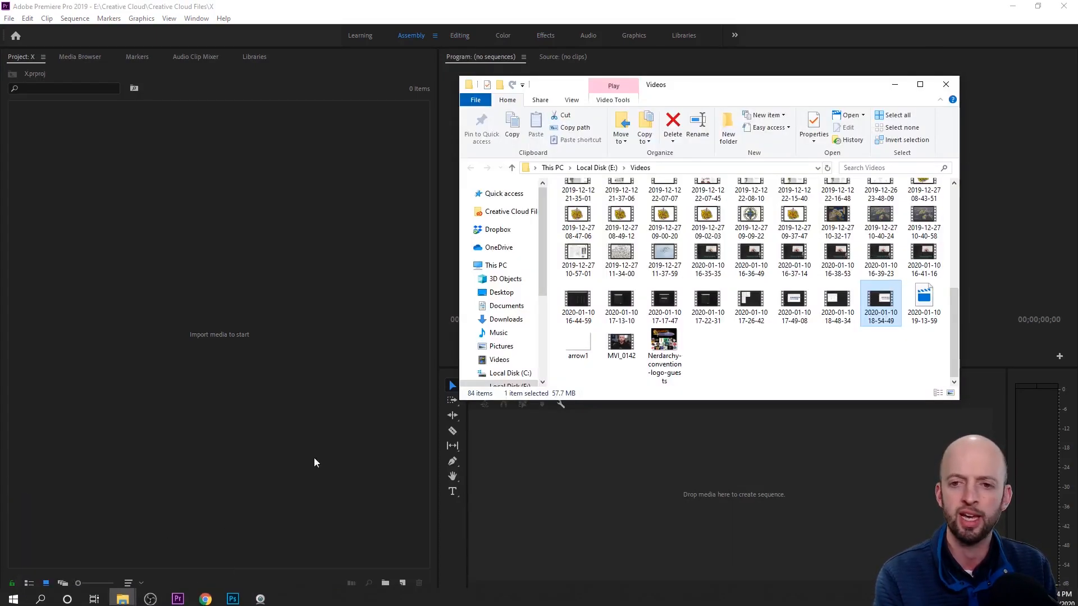
{"action": "scroll", "coordinate": [623, 236], "scroll_direction": "up", "scroll_amount": 5}
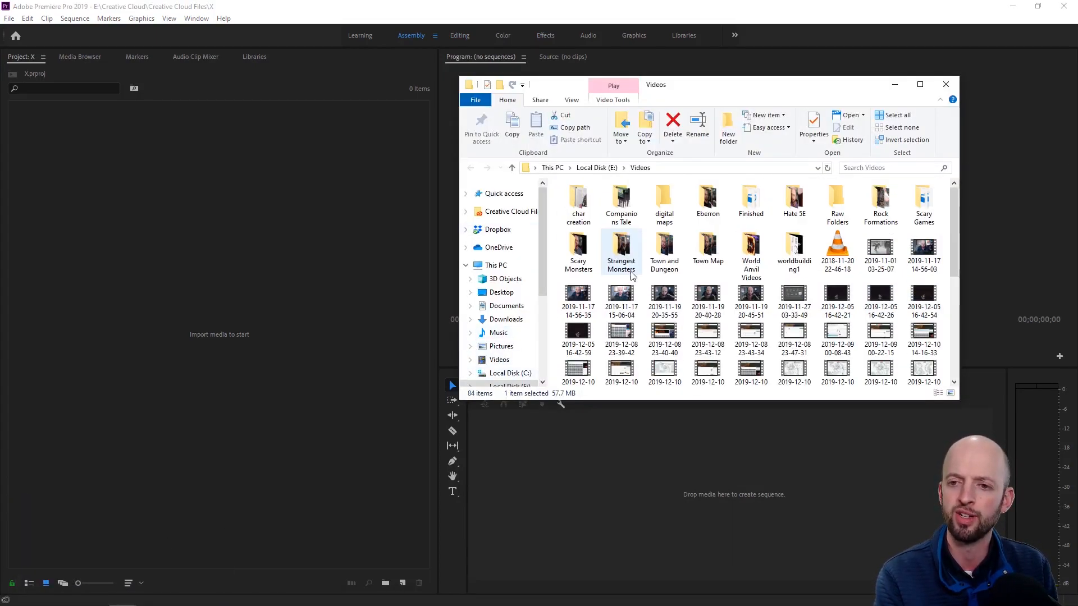
{"action": "double_click", "coordinate": [629, 211]}
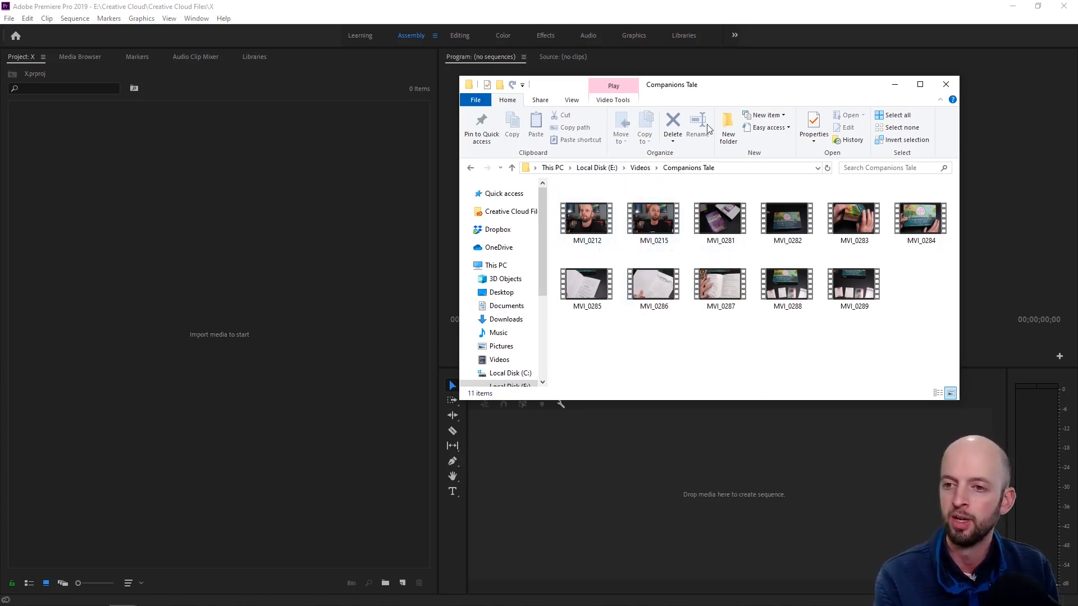
{"action": "left_click", "coordinate": [586, 219]}
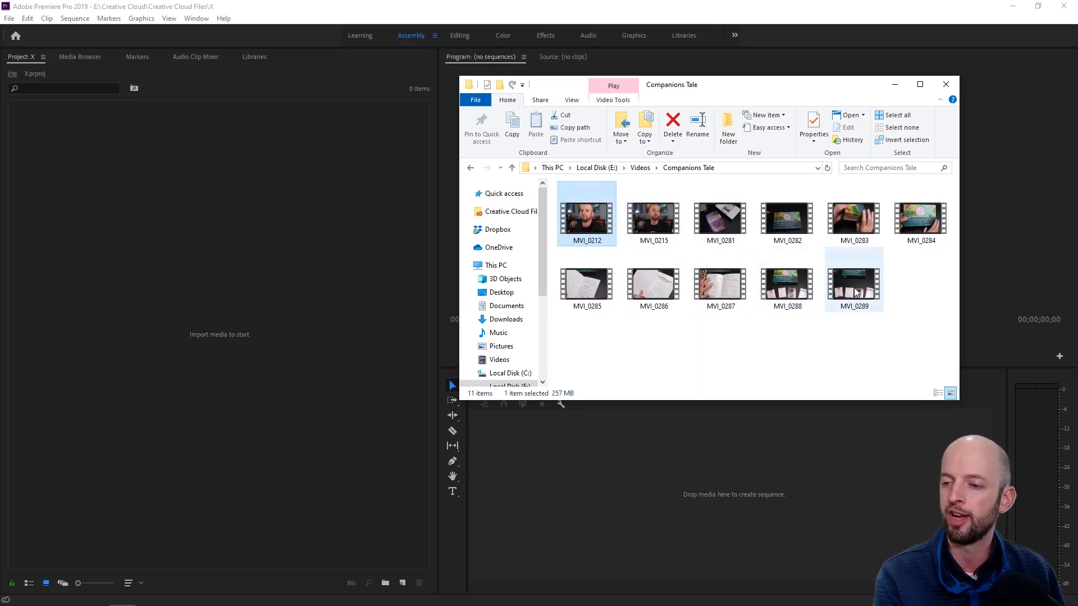
{"action": "key", "text": "ctrl+a"}
{"action": "left_click_drag", "start_coordinate": [587, 219], "coordinate": [109, 82]}
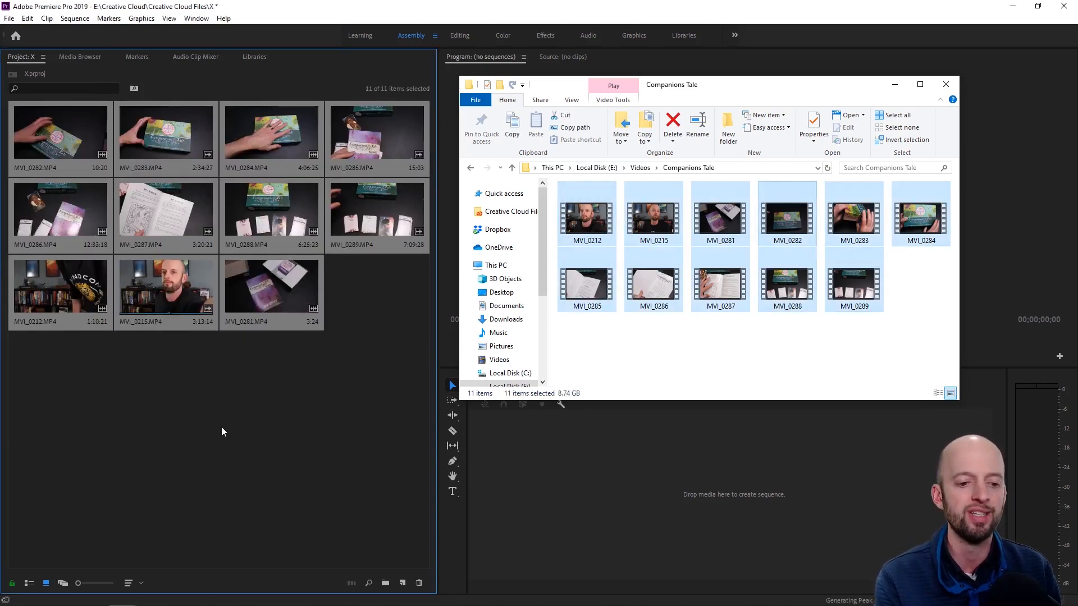
- Switch to the Editing workspace and create a sequence by placing clip MVI_0212 on the empty timeline
{"action": "left_click", "coordinate": [72, 59]}
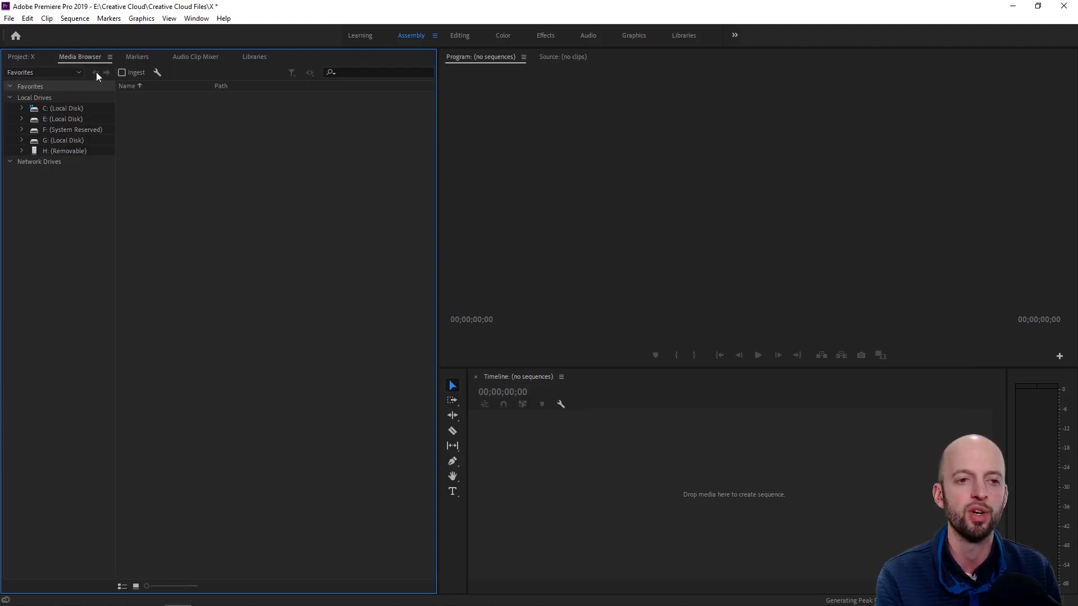
{"action": "left_click", "coordinate": [20, 57]}
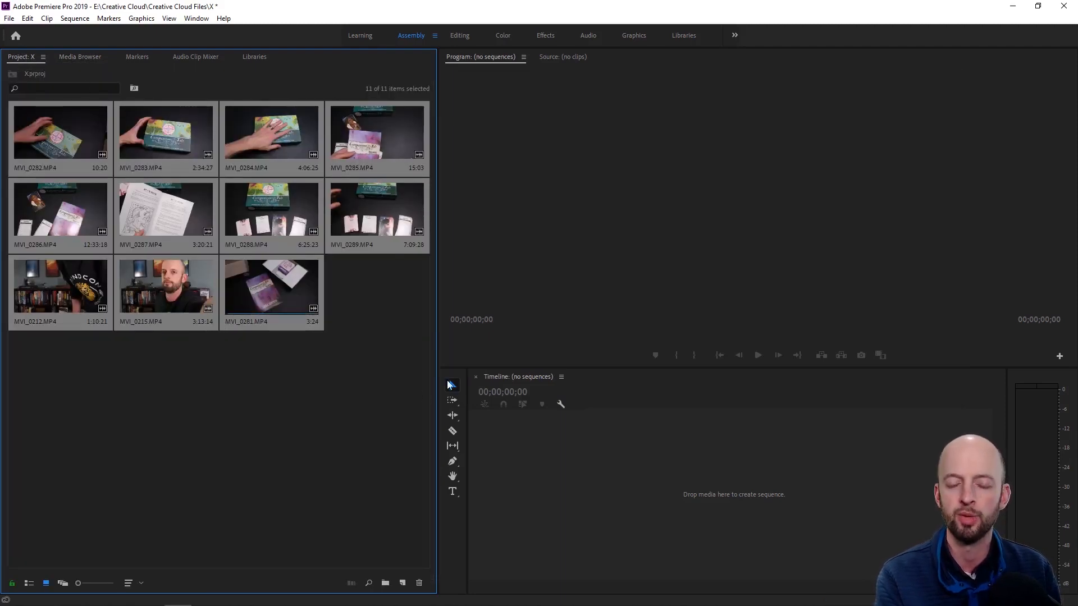
{"action": "left_click", "coordinate": [464, 37]}
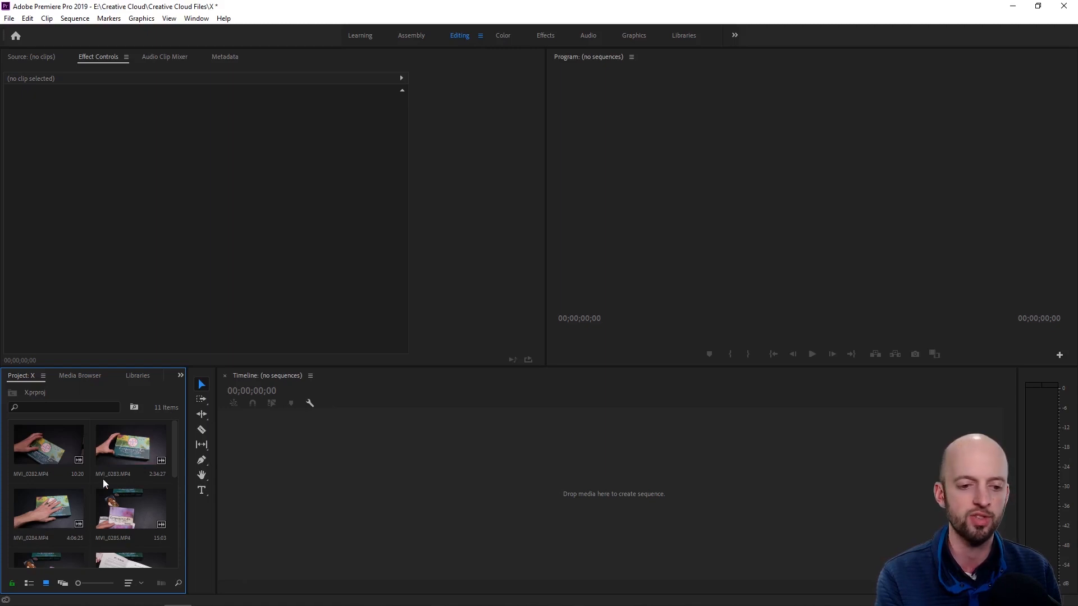
{"action": "scroll", "coordinate": [115, 494], "scroll_direction": "down", "scroll_amount": 5}
{"action": "left_click", "coordinate": [42, 461]}
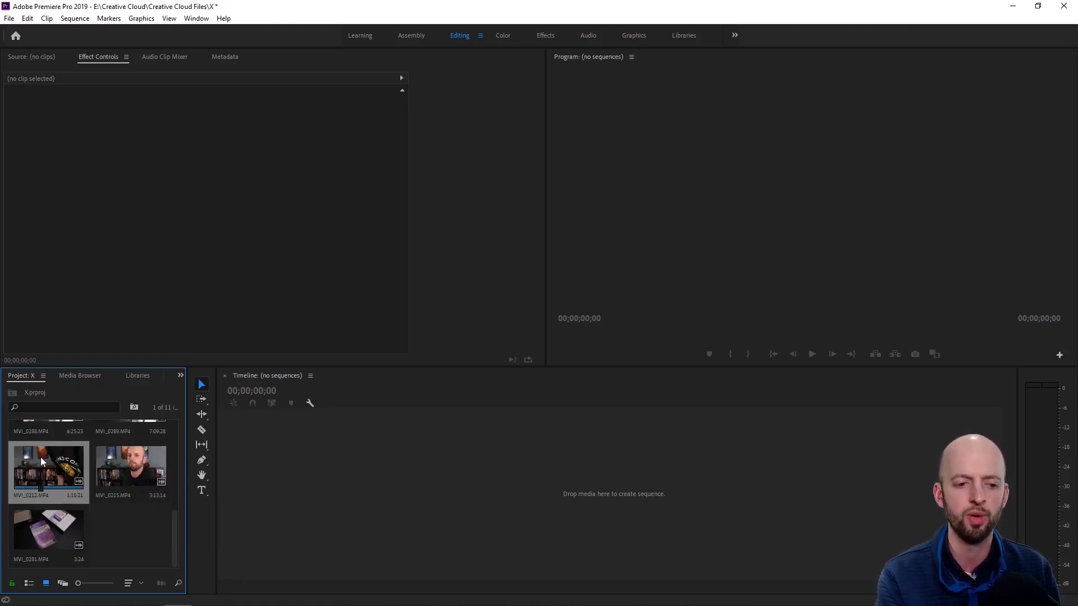
{"action": "left_click_drag", "start_coordinate": [35, 462], "coordinate": [315, 479]}
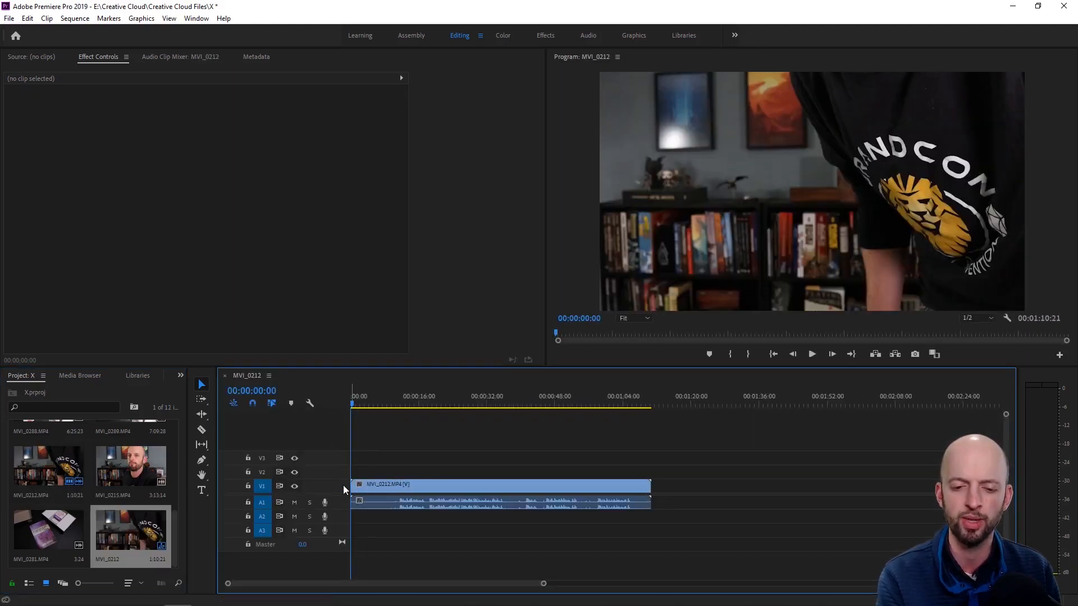
- Trim the start of the MVI_0212 clip to 00:00:10:28 and close the gap at the beginning of the sequence
{"action": "left_click", "coordinate": [394, 408]}
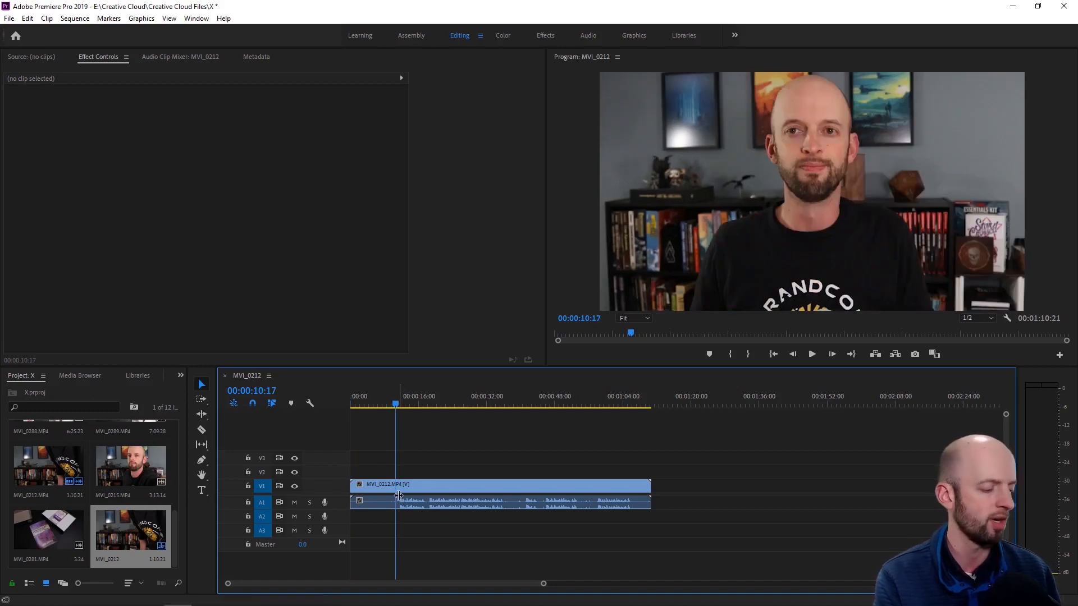
{"action": "left_click", "coordinate": [397, 407]}
{"action": "left_click_drag", "start_coordinate": [397, 407], "coordinate": [396, 411]}
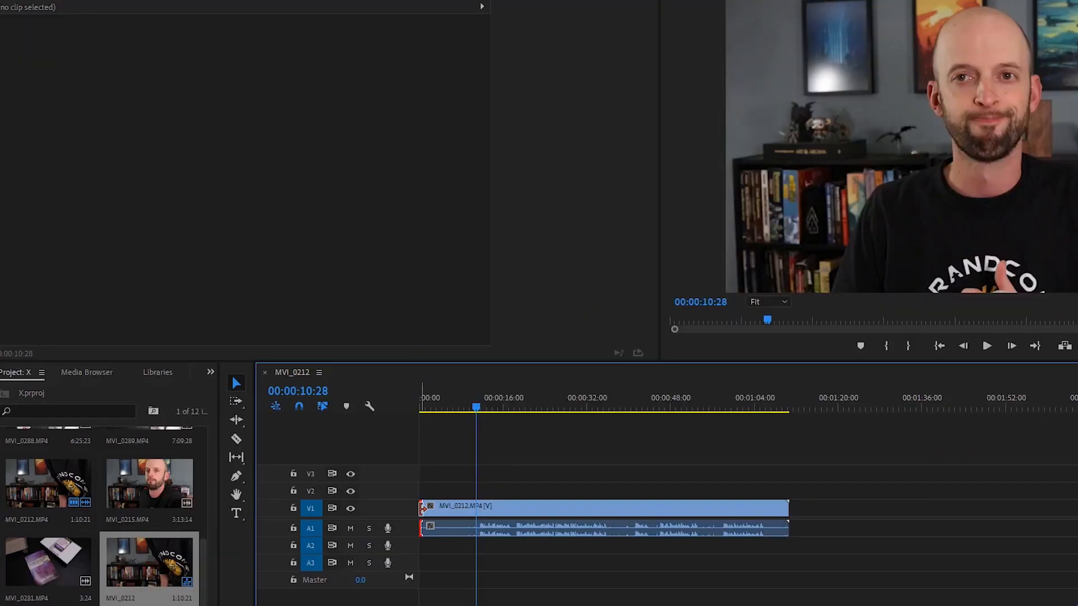
{"action": "mouse_move", "coordinate": [424, 508]}
{"action": "left_mouse_down"}
{"action": "mouse_move", "coordinate": [540, 511]}
{"action": "mouse_move", "coordinate": [441, 516]}
{"action": "left_mouse_up"}
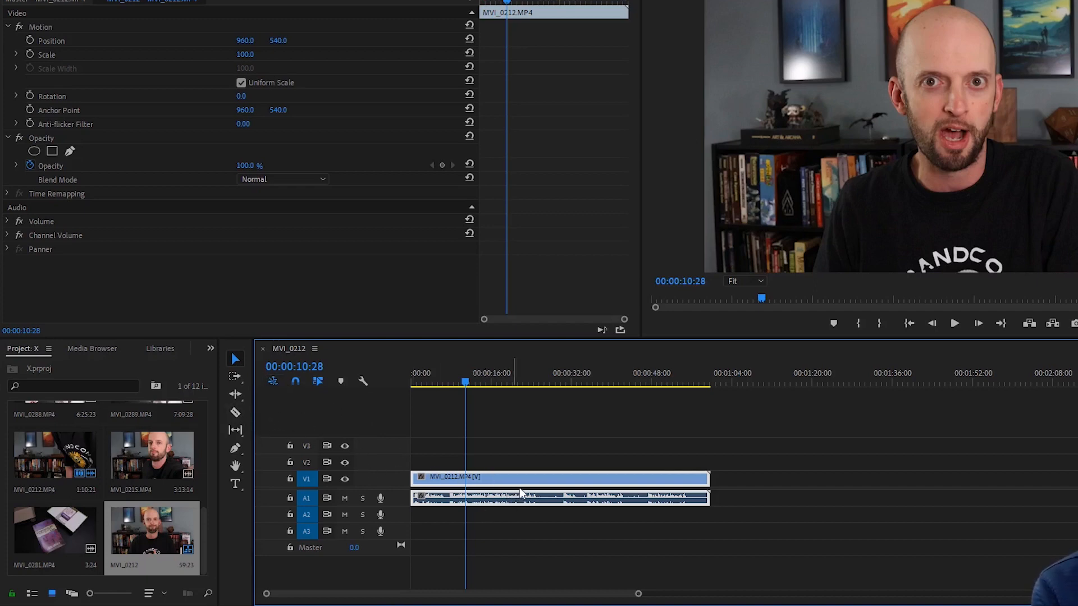
- Cut out the section of MVI_0212 between about 25 and 30 seconds, delete it and close the gap
{"action": "key", "text": "c"}
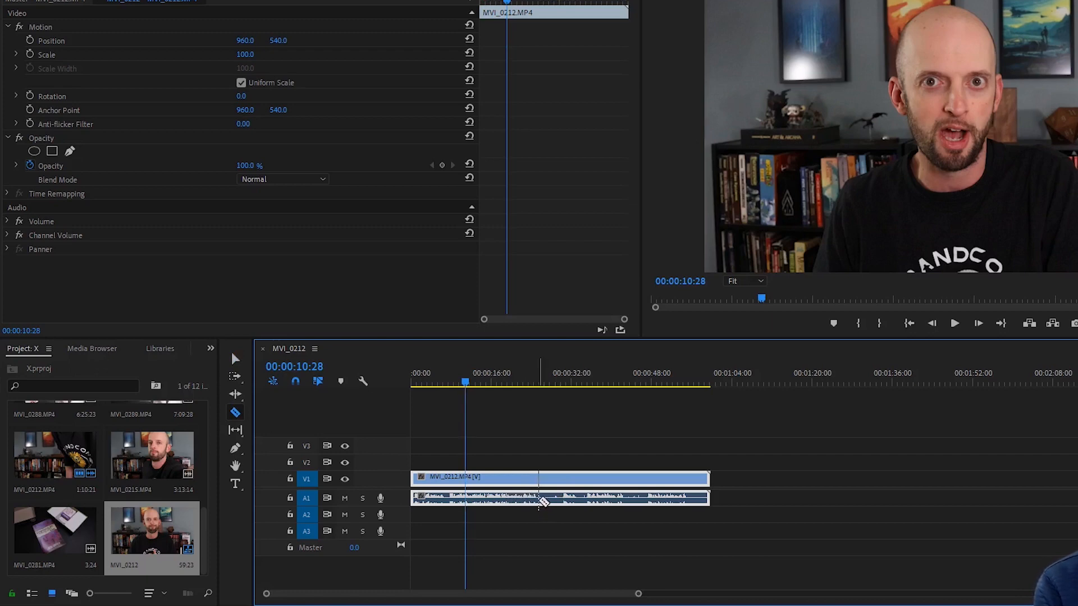
{"action": "left_click", "coordinate": [539, 499]}
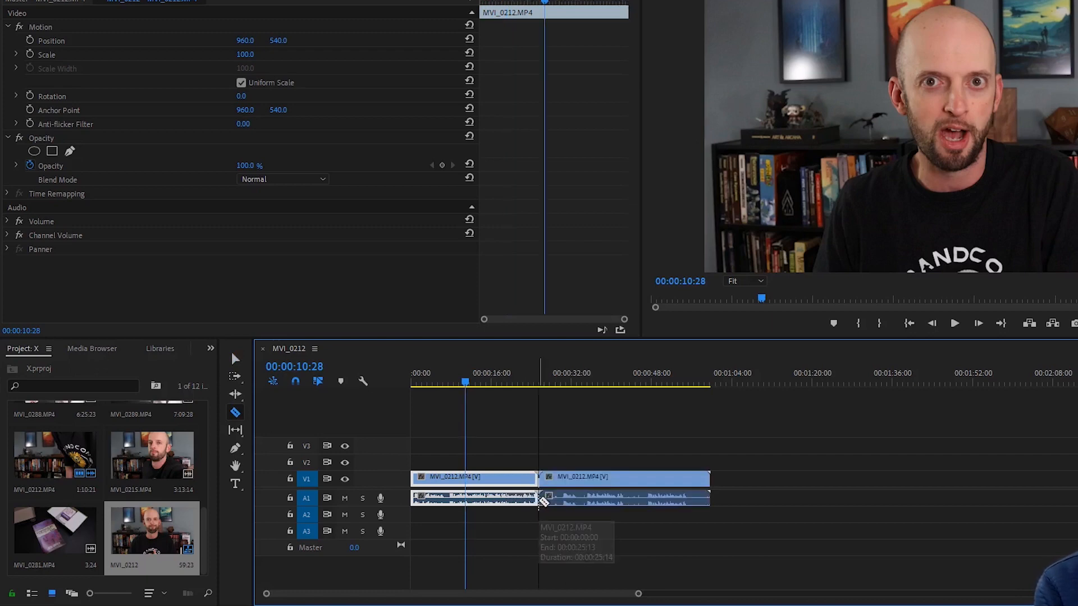
{"action": "left_click", "coordinate": [562, 499]}
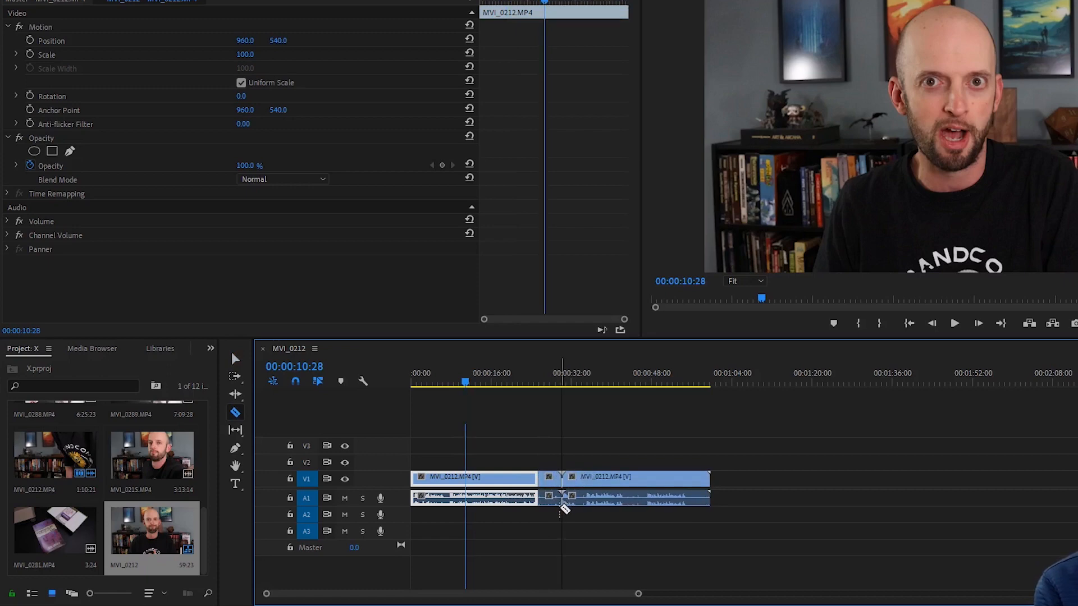
{"action": "key", "text": "v"}
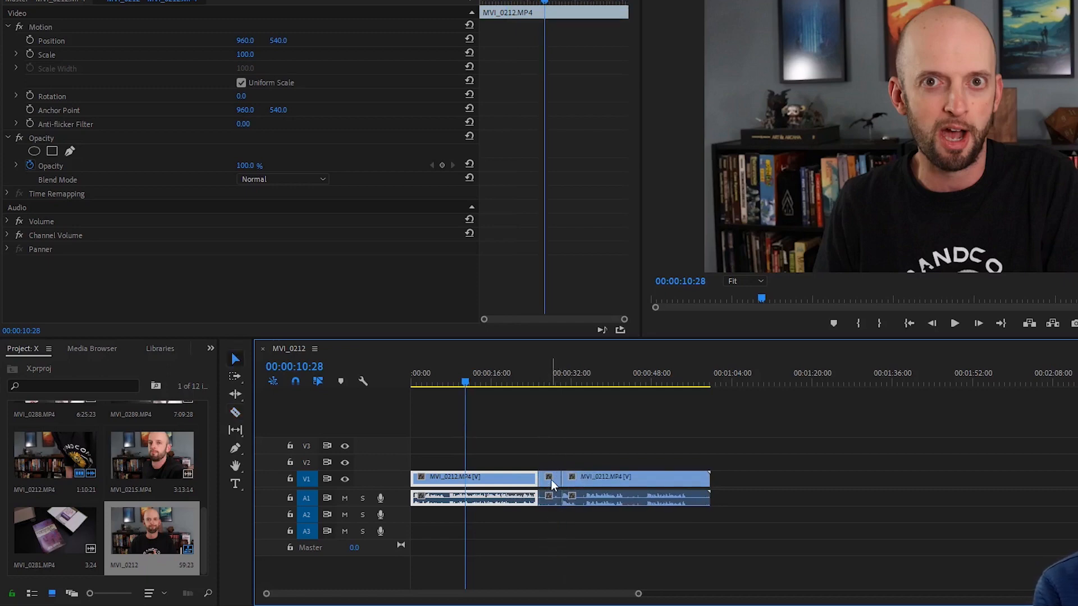
{"action": "left_click", "coordinate": [551, 486]}
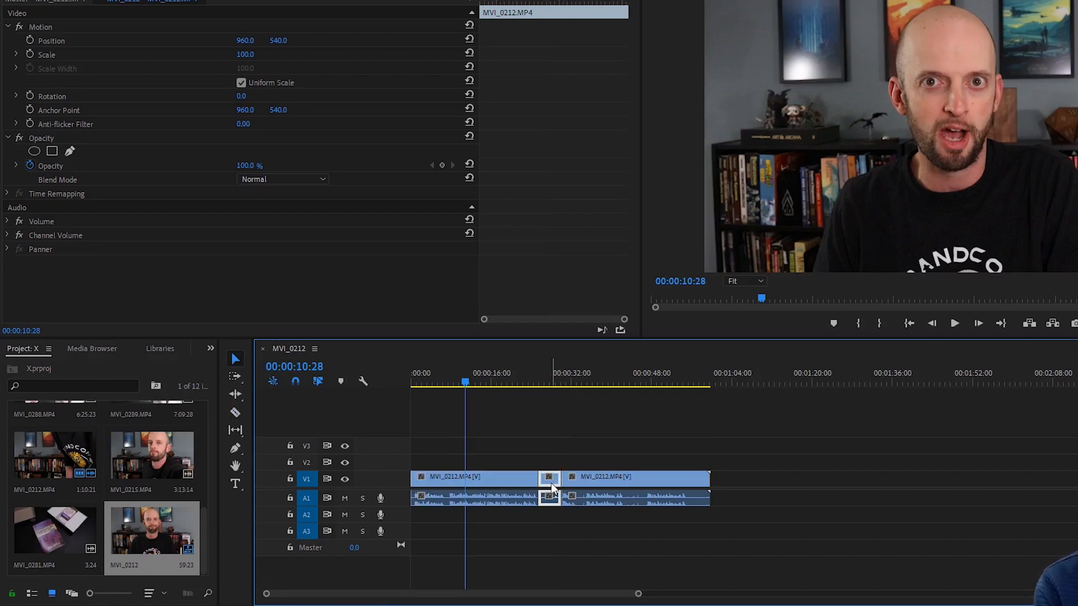
{"action": "key", "text": "Delete"}
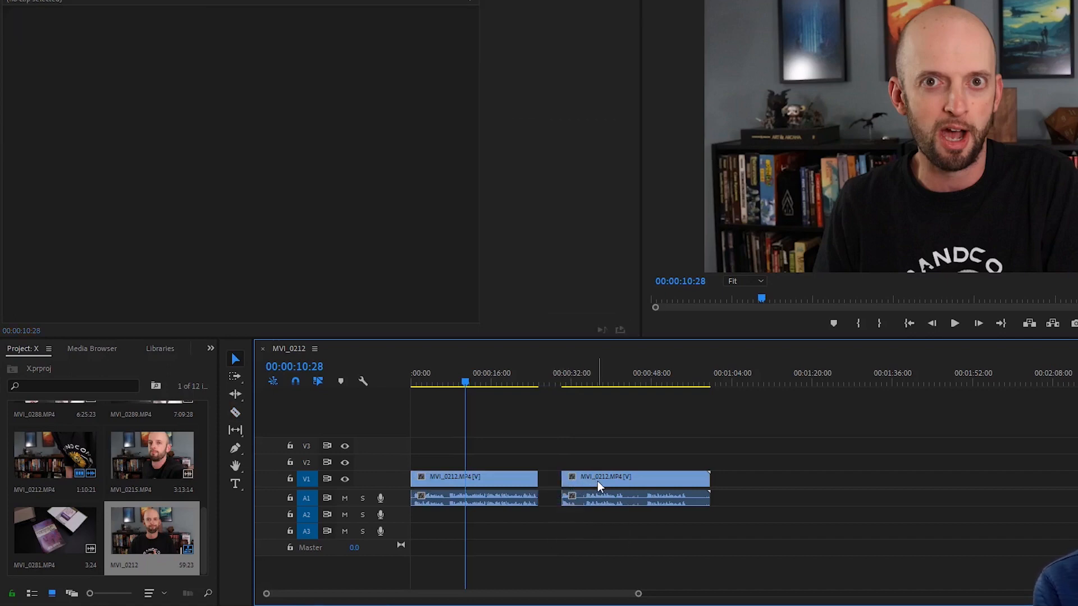
{"action": "left_click_drag", "start_coordinate": [600, 486], "coordinate": [586, 491]}
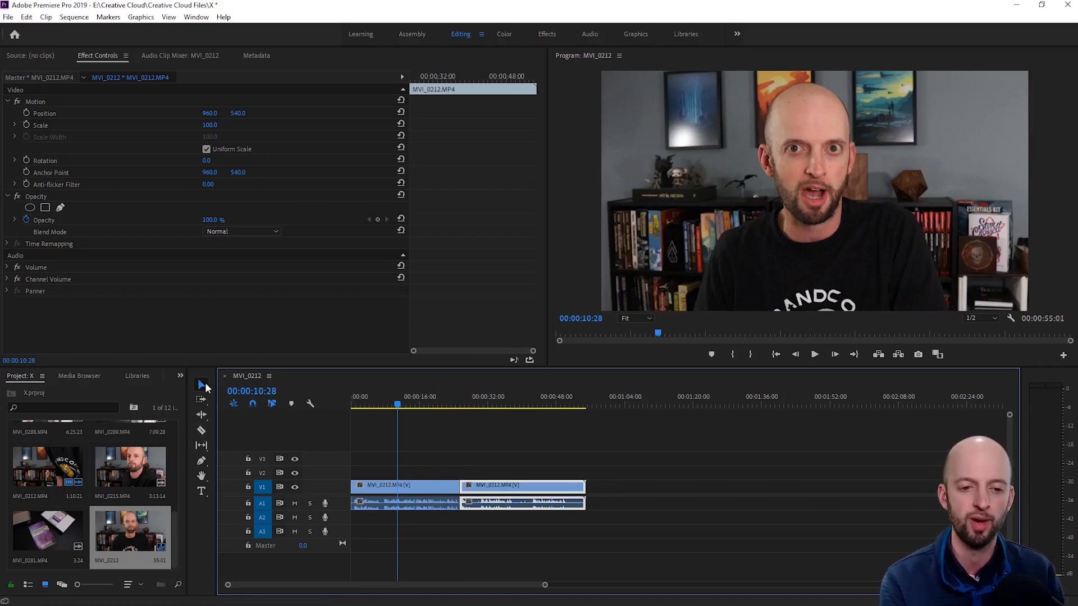
- Append clips MVI_0215, MVI_0284 and MVI_0285, in that order, to the end of the sequence
{"action": "left_click", "coordinate": [201, 431]}
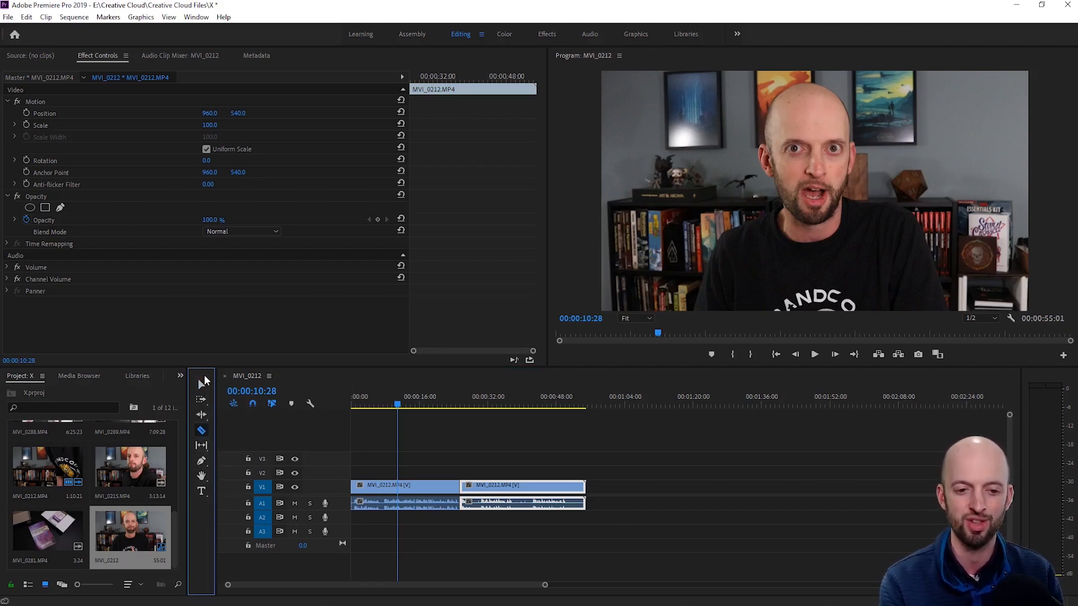
{"action": "left_click_drag", "start_coordinate": [133, 470], "coordinate": [586, 488]}
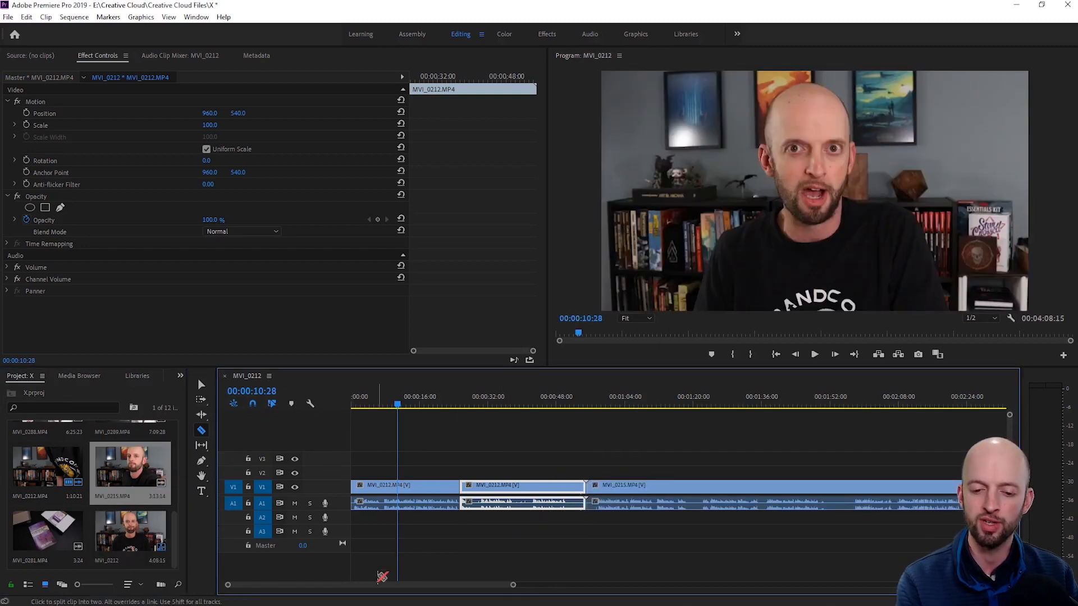
{"action": "left_click_drag", "start_coordinate": [378, 585], "coordinate": [521, 592]}
{"action": "scroll", "coordinate": [56, 519], "scroll_direction": "up", "scroll_amount": 3}
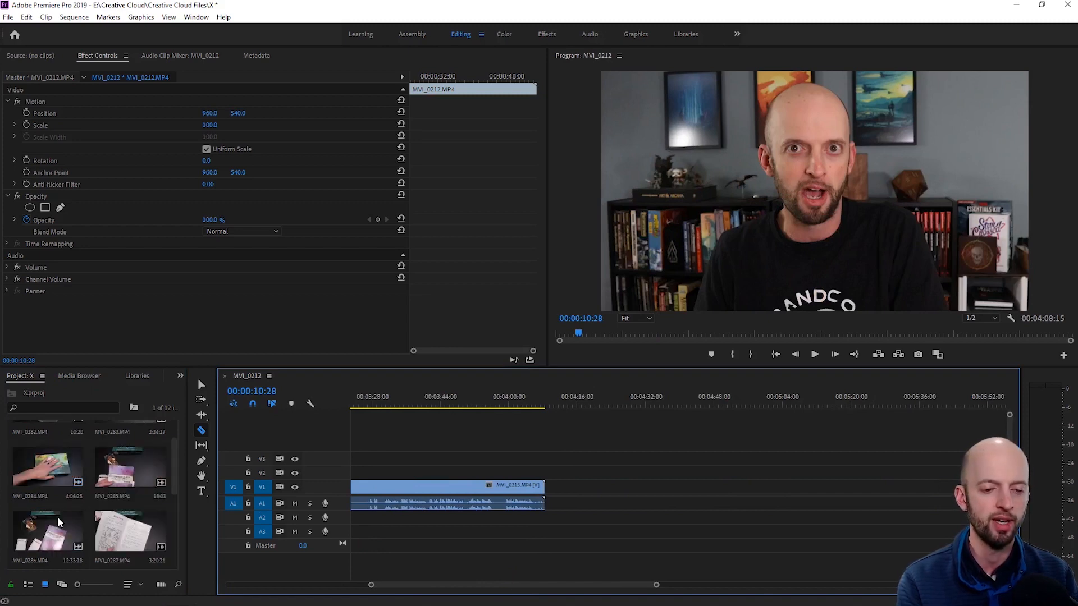
{"action": "left_click", "coordinate": [52, 475]}
{"action": "left_click_drag", "start_coordinate": [52, 476], "coordinate": [551, 497]}
{"action": "left_click_drag", "start_coordinate": [387, 584], "coordinate": [534, 592]}
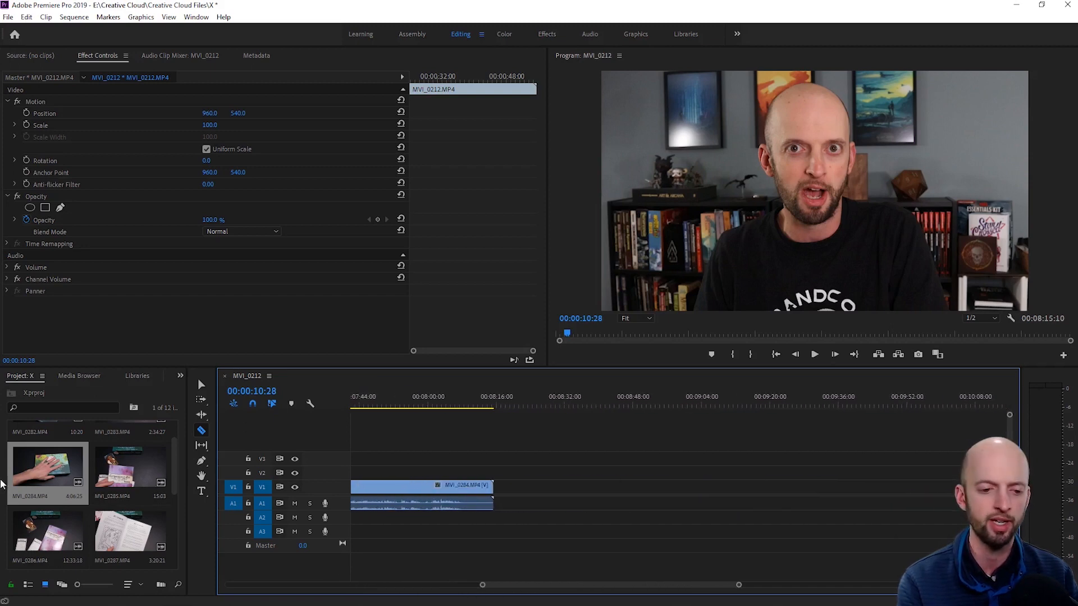
{"action": "left_click_drag", "start_coordinate": [123, 474], "coordinate": [500, 488]}
{"action": "left_click_drag", "start_coordinate": [525, 586], "coordinate": [481, 594]}
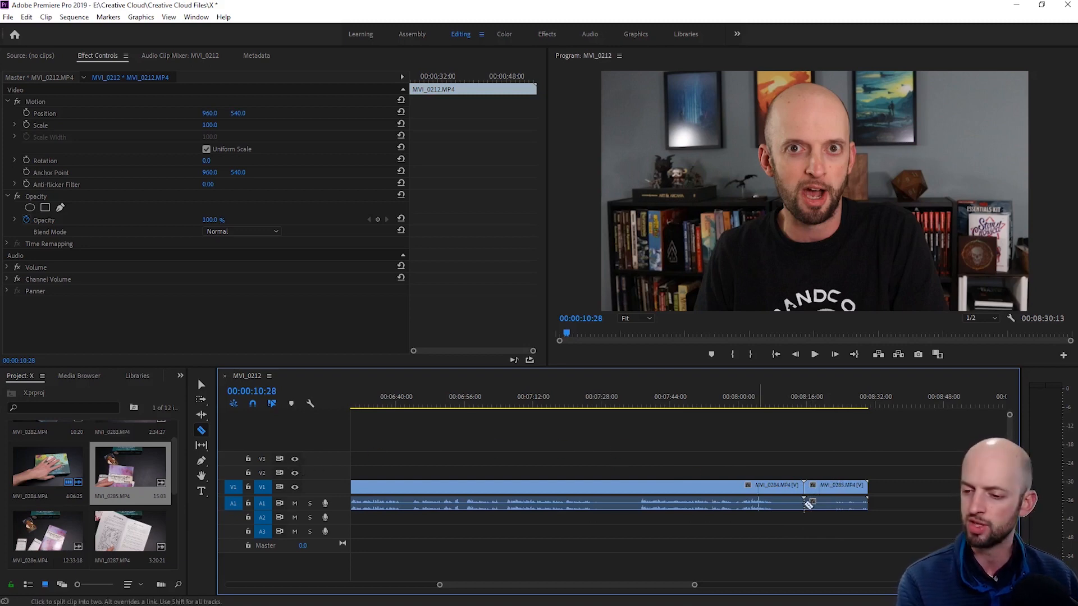
- Move the MVI_0285 clip's video up to track V2 and its audio down to track A2
{"action": "key", "text": "v"}
{"action": "left_click", "coordinate": [830, 490]}
{"action": "key", "text": "alt+Up"}
{"action": "left_click", "coordinate": [831, 505]}
{"action": "key", "text": "alt+Down"}
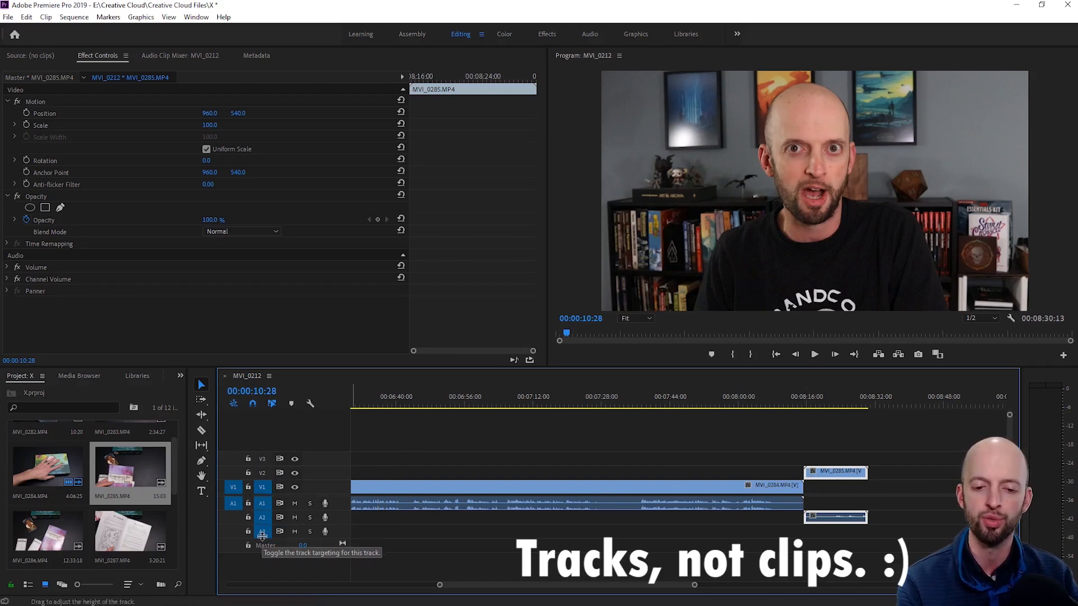
- Move the MVI_0285 clip earlier on V2 and A2 so it overlaps MVI_0284 near the seven-minute mark
{"action": "right_click", "coordinate": [280, 567]}
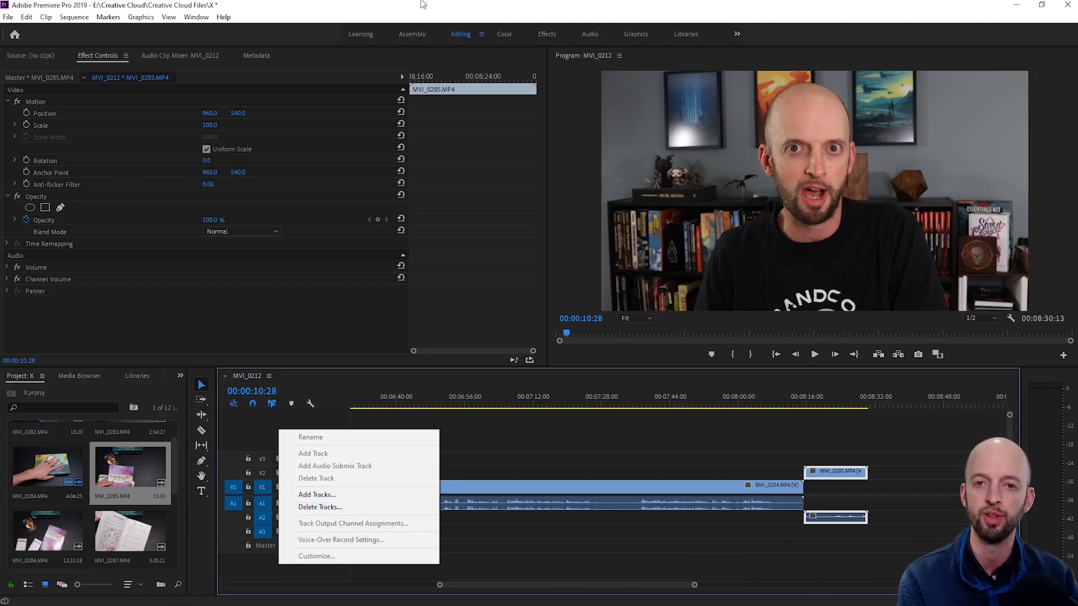
{"action": "left_click", "coordinate": [512, 133]}
{"action": "left_click_drag", "start_coordinate": [825, 474], "coordinate": [486, 475]}
{"action": "left_click_drag", "start_coordinate": [515, 586], "coordinate": [484, 587]}
{"action": "scroll", "coordinate": [577, 502], "scroll_direction": "down", "scroll_amount": 3}
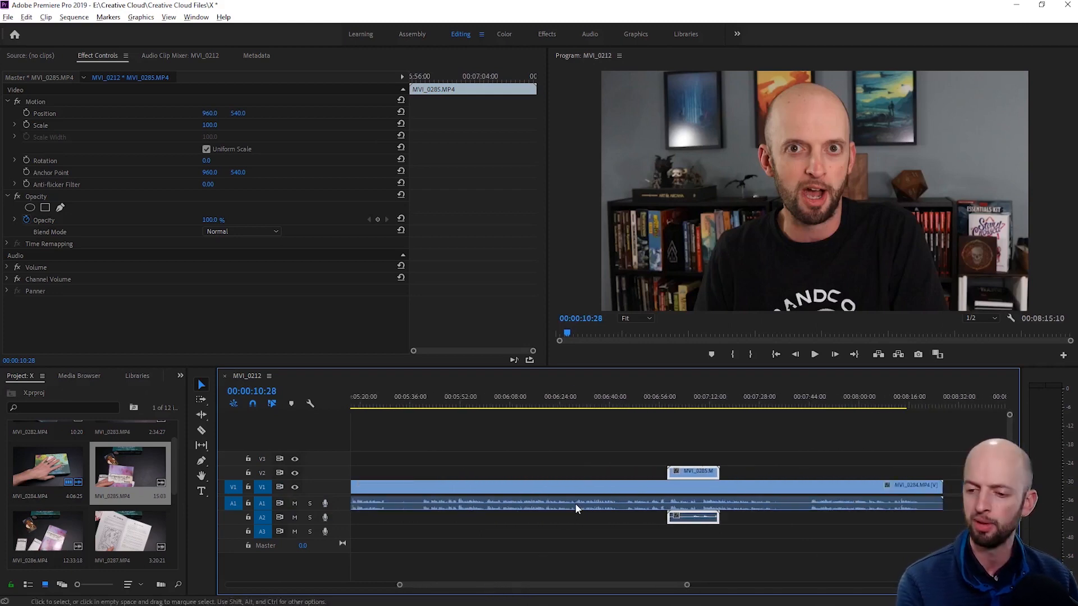
- Move the MVI_0285 clip earlier on V2 and A2 so it starts at about 4:36 over MVI_0284
{"action": "scroll", "coordinate": [578, 501], "scroll_direction": "up", "scroll_amount": 2}
{"action": "left_click_drag", "start_coordinate": [725, 473], "coordinate": [417, 473]}
- Play the sequence from about 4:34 through the section where MVI_0285 overlaps MVI_0284 to check how the layers display
{"action": "left_click", "coordinate": [378, 396]}
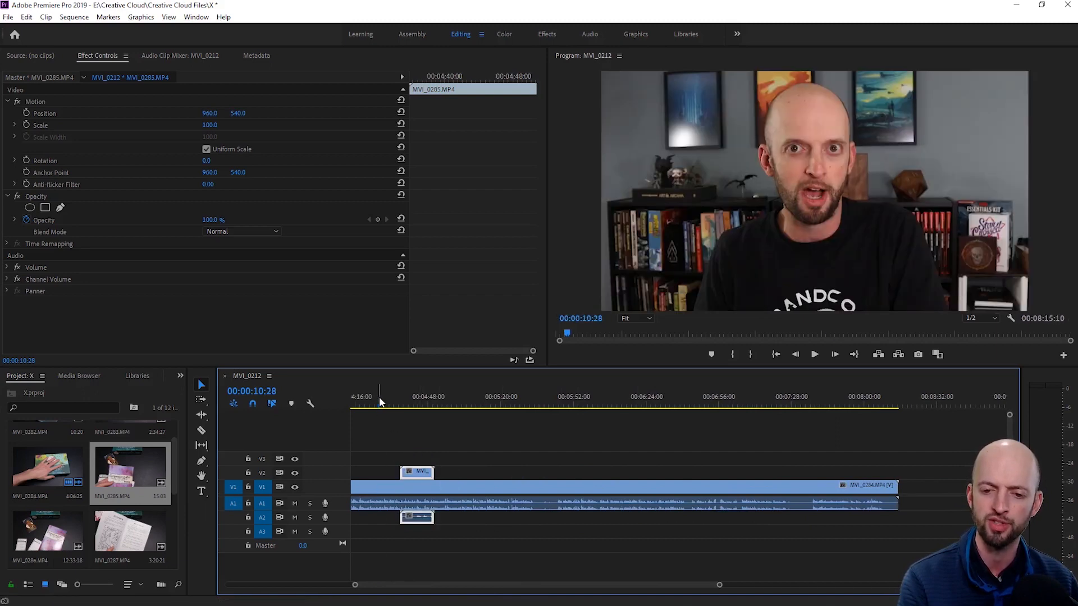
{"action": "key", "text": "space"}
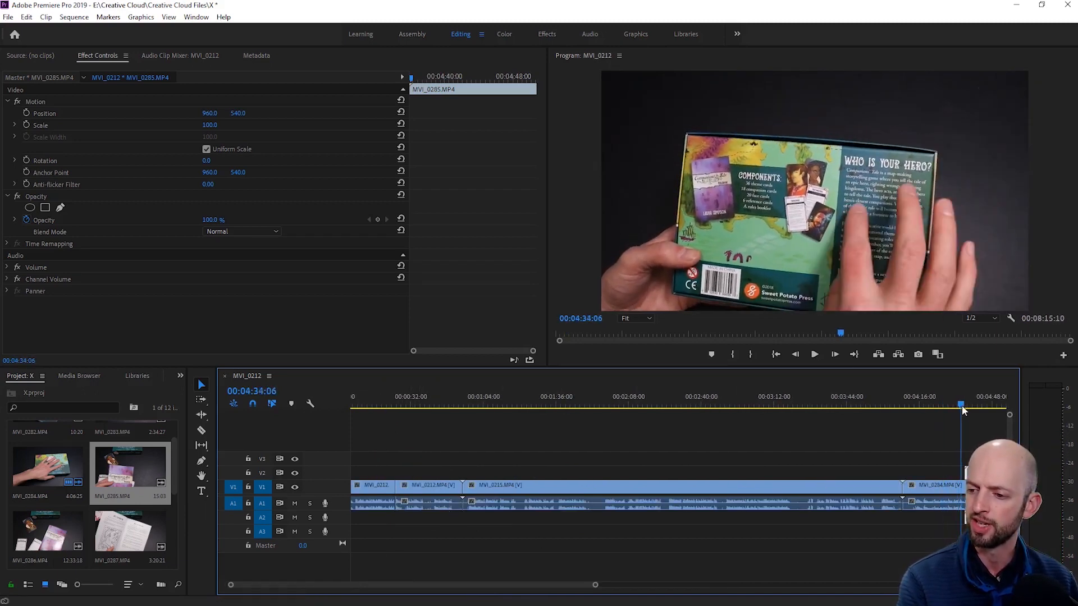
{"action": "scroll", "coordinate": [814, 409], "scroll_direction": "down", "scroll_amount": 3}
{"action": "left_click", "coordinate": [660, 404]}
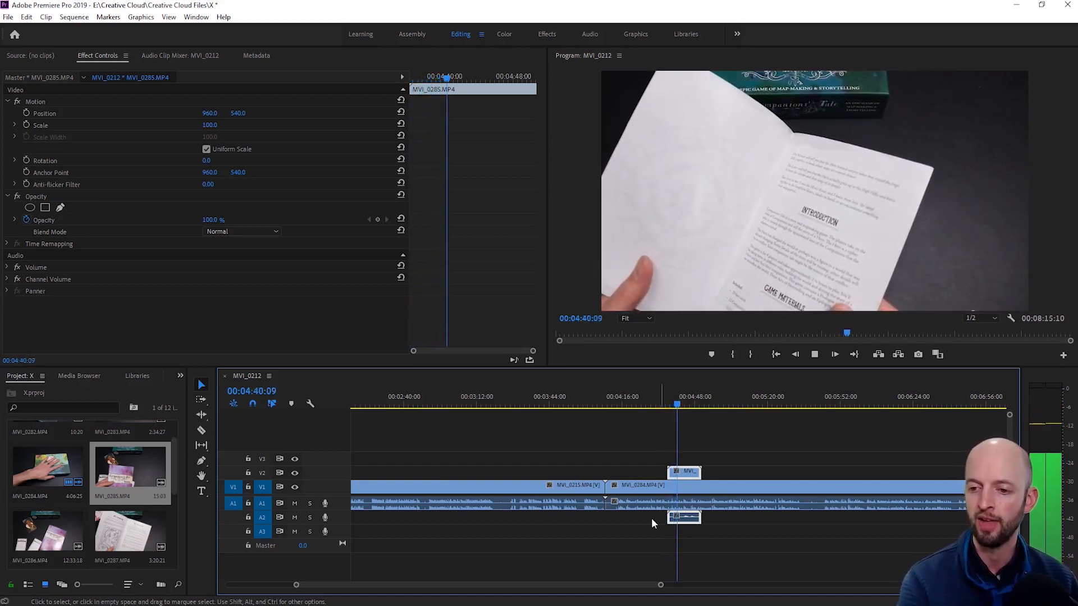
{"action": "left_click", "coordinate": [697, 405]}
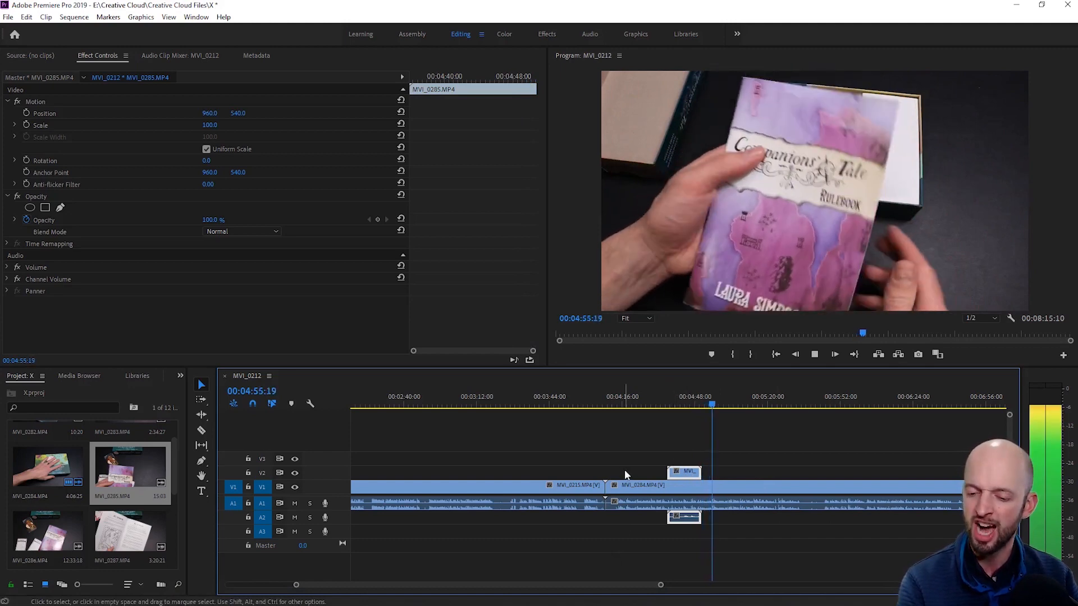
- Play the overlap from 4:32 with track V2 hidden to compare the layers, and show V2 again
{"action": "left_click", "coordinate": [659, 398]}
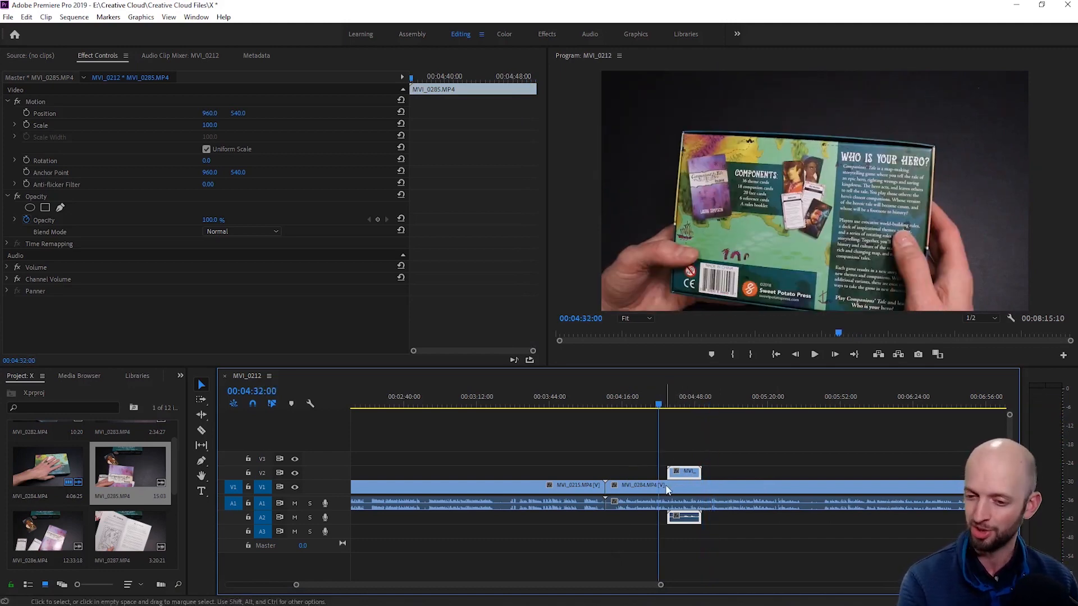
{"action": "key", "text": "space"}
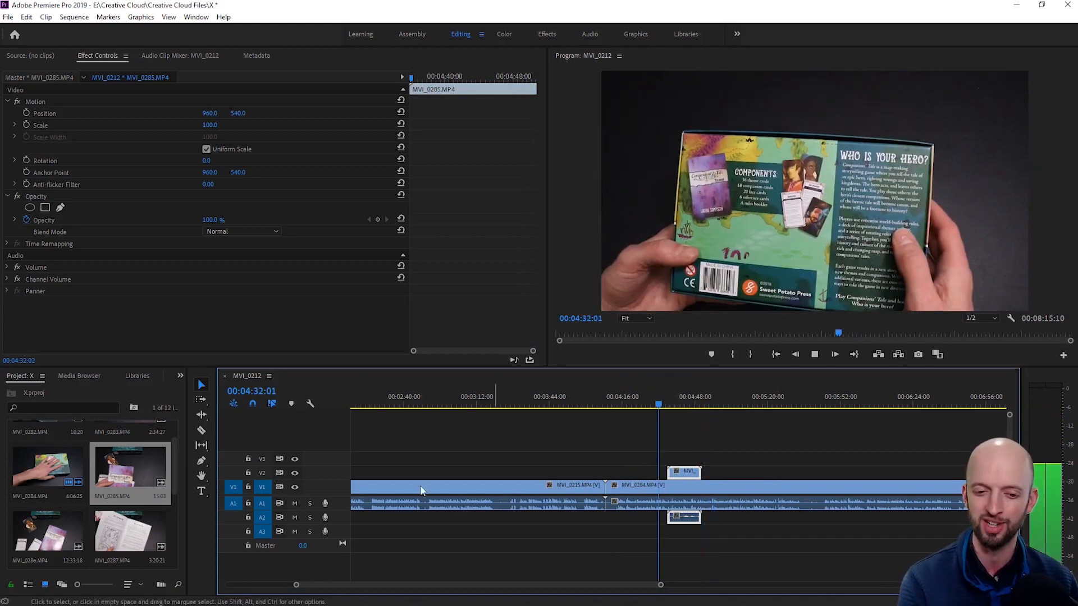
{"action": "left_click", "coordinate": [294, 473]}
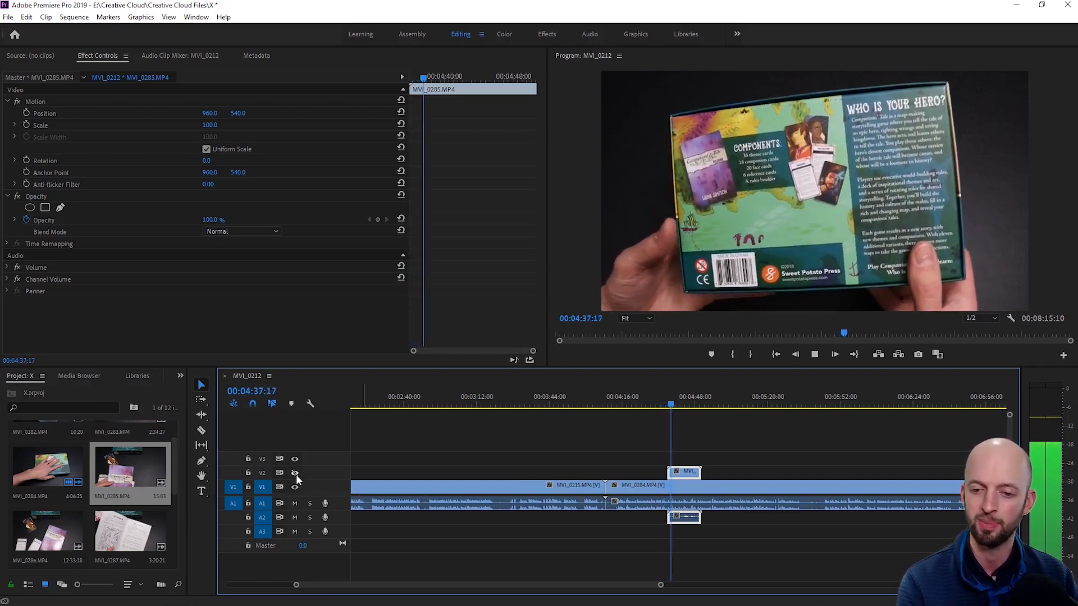
{"action": "left_click", "coordinate": [295, 472]}
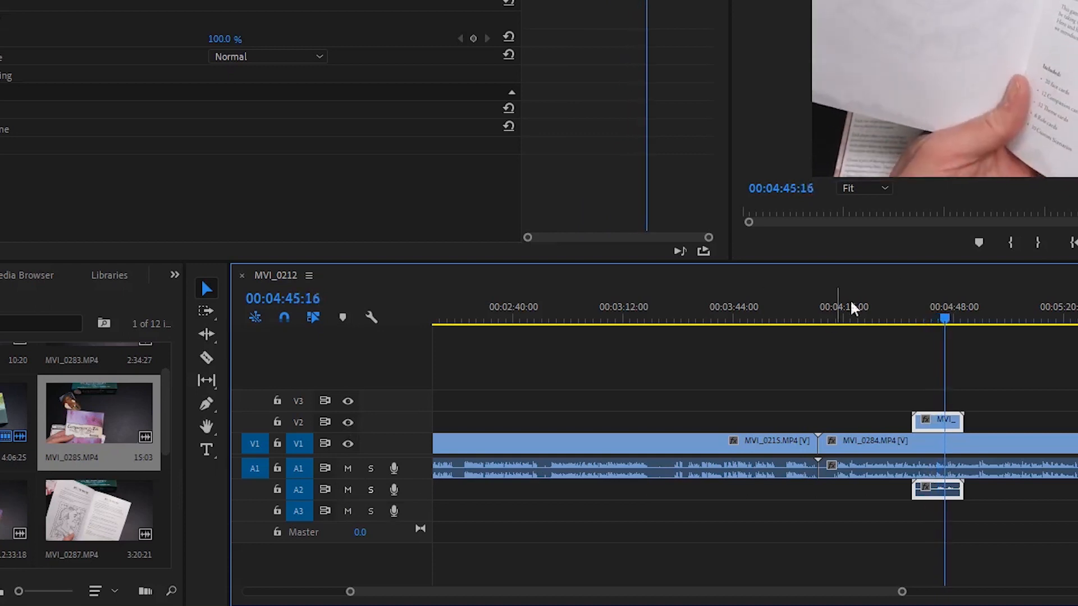
{"action": "left_click", "coordinate": [897, 314]}
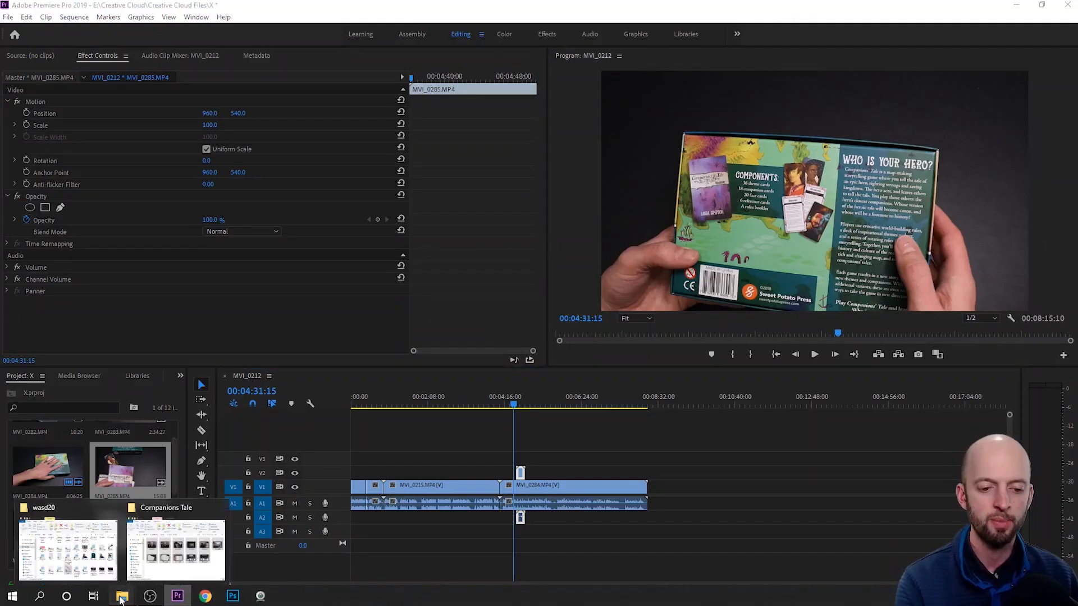
- From the wasd20 folder, place the subscribe text image on V2 at about 7:41 and the like text image at about 3:04
{"action": "mouse_move", "coordinate": [122, 599]}
{"action": "left_click", "coordinate": [82, 548]}
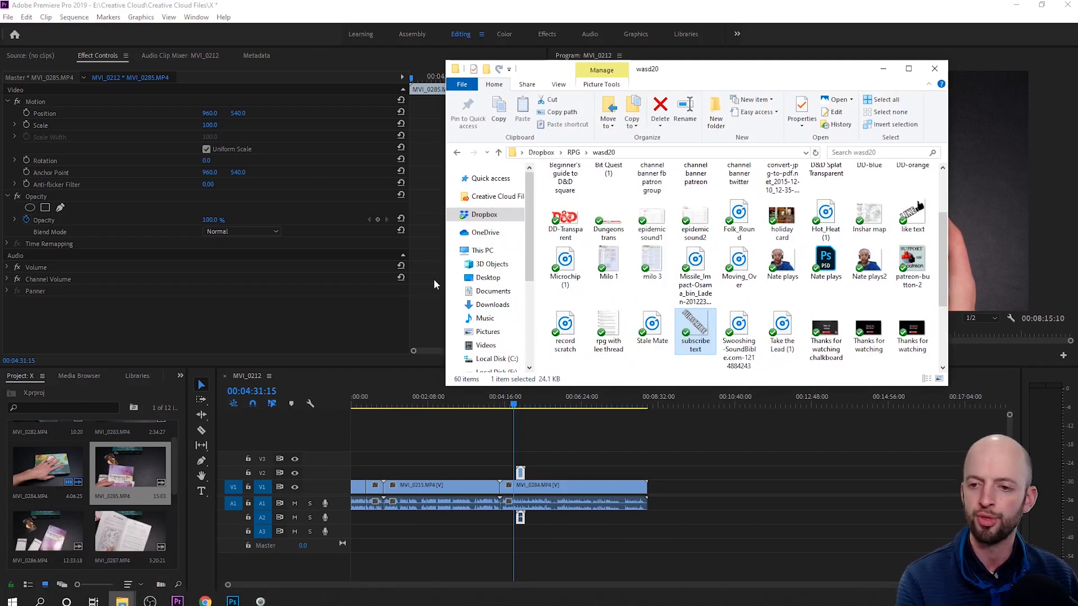
{"action": "left_click_drag", "start_coordinate": [696, 331], "coordinate": [627, 473]}
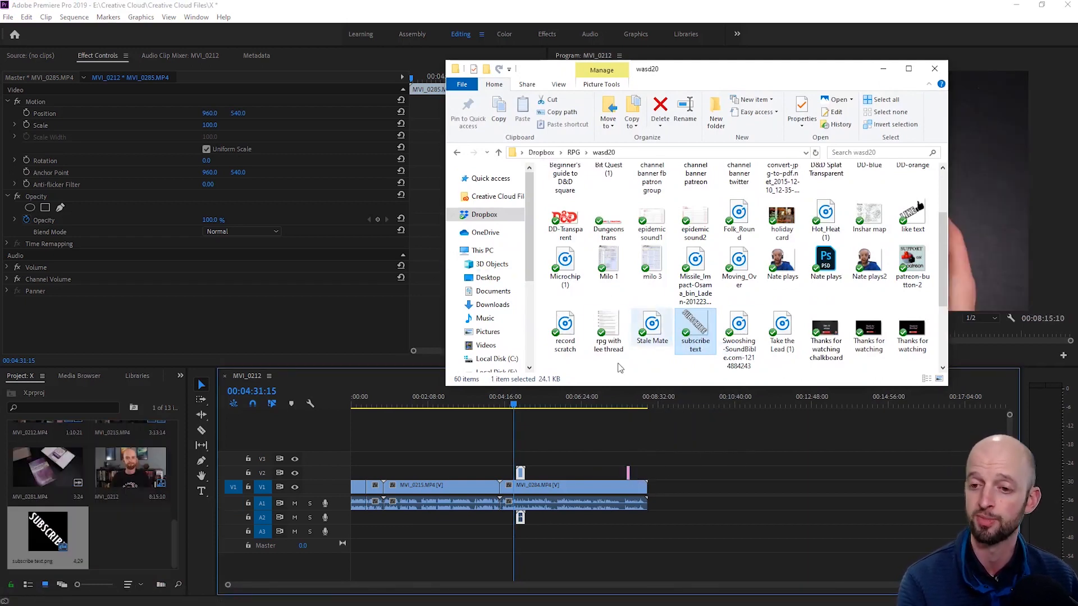
{"action": "left_click", "coordinate": [913, 214]}
{"action": "left_click_drag", "start_coordinate": [609, 382], "coordinate": [462, 471]}
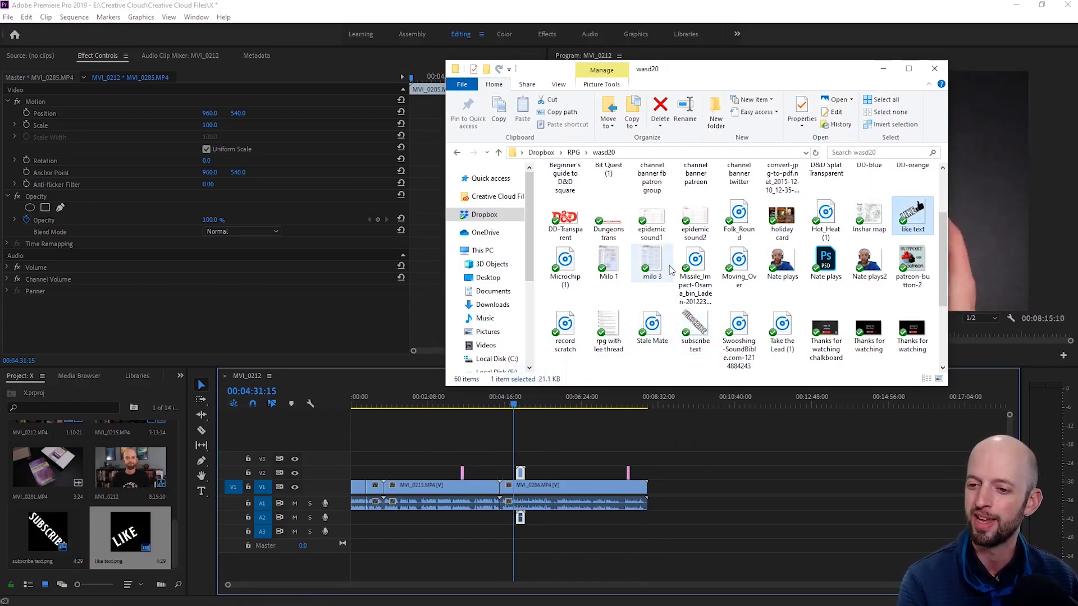
- Add the Take the Lead (1) music file from the wasd20 folder to audio track A3, starting at about 2:10
{"action": "scroll", "coordinate": [696, 309], "scroll_direction": "down", "scroll_amount": 2}
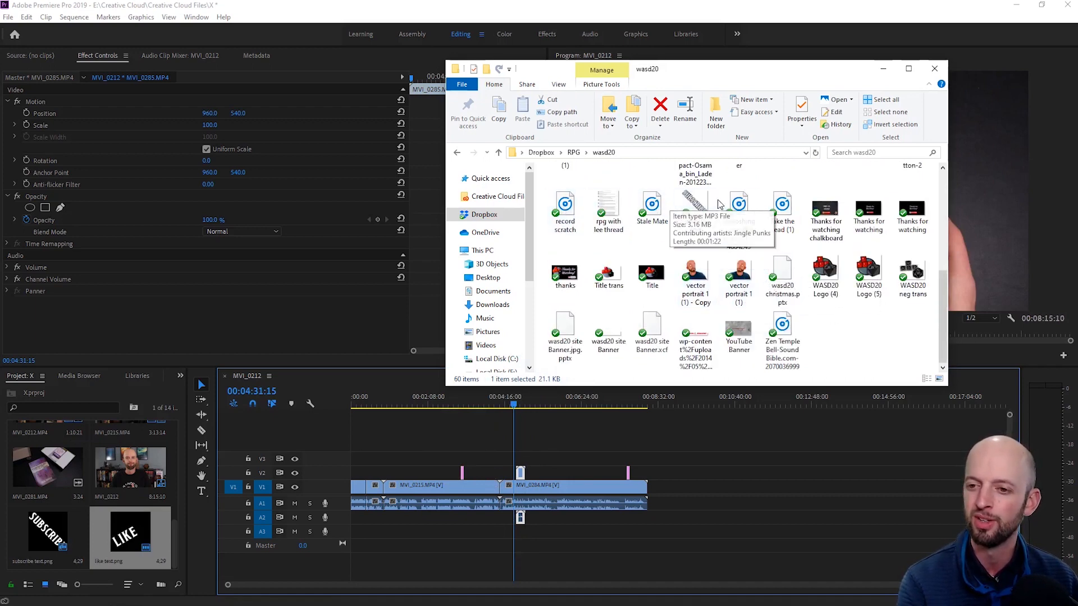
{"action": "left_click", "coordinate": [782, 208]}
{"action": "left_click_drag", "start_coordinate": [782, 209], "coordinate": [433, 529]}
{"action": "left_click", "coordinate": [455, 497]}
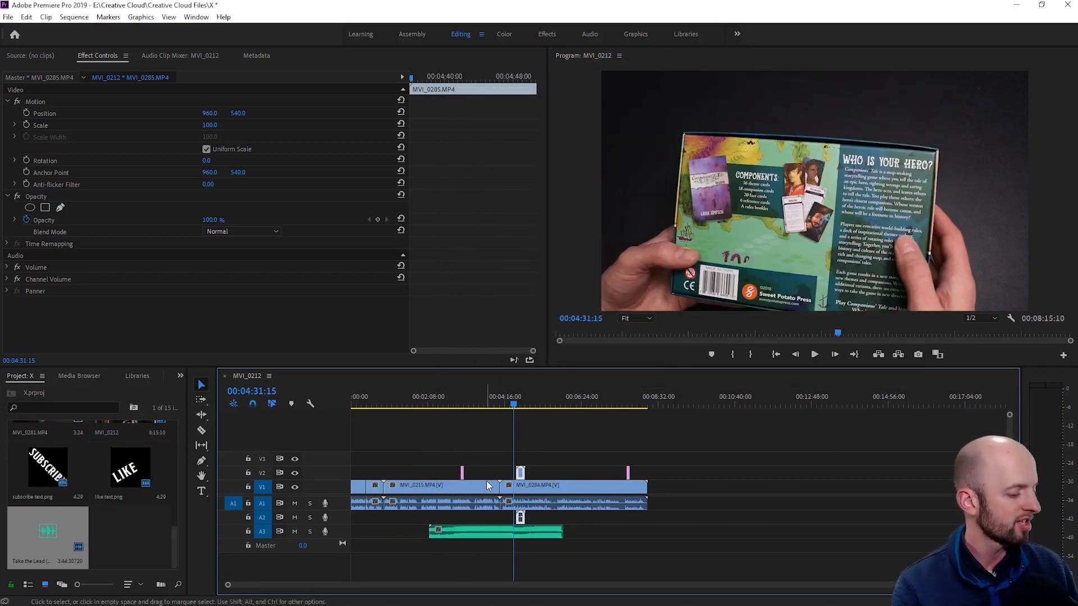
- Try to place another copy of like text.png from the project bin on V2 at about 6:40
{"action": "key", "text": "equal"}
{"action": "key", "text": "equal"}
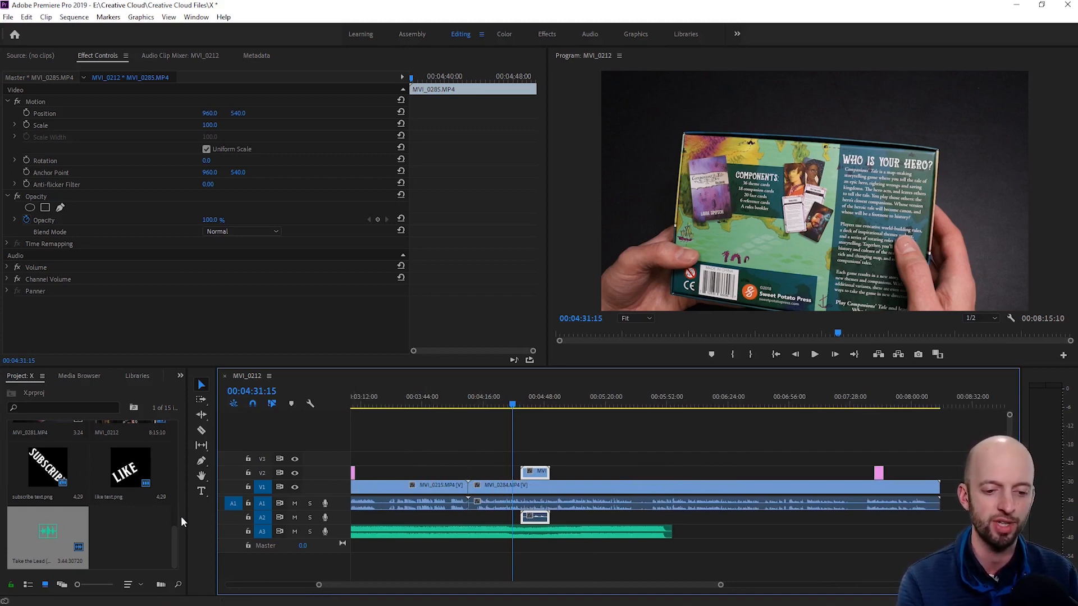
{"action": "scroll", "coordinate": [172, 547], "scroll_direction": "up", "scroll_amount": 5}
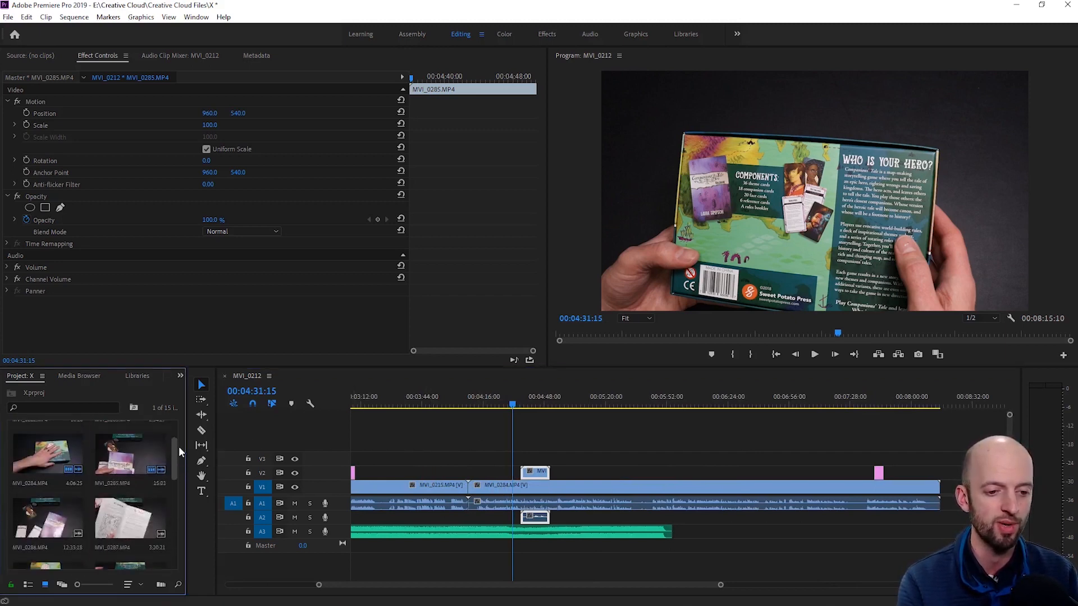
{"action": "left_click_drag", "start_coordinate": [178, 446], "coordinate": [170, 537]}
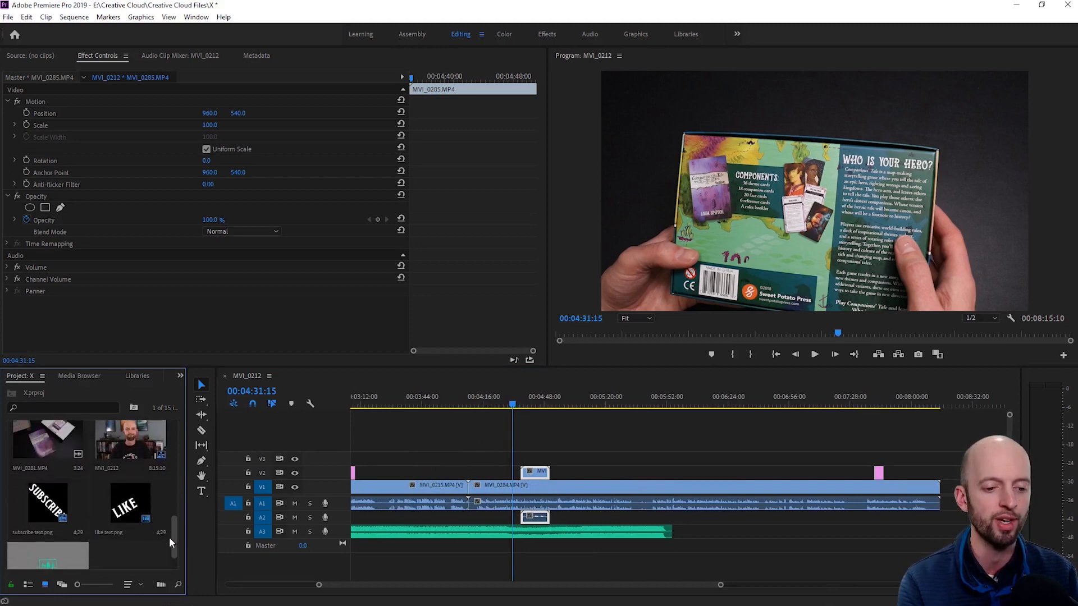
{"action": "left_click", "coordinate": [124, 477]}
{"action": "left_click_drag", "start_coordinate": [124, 477], "coordinate": [759, 474]}
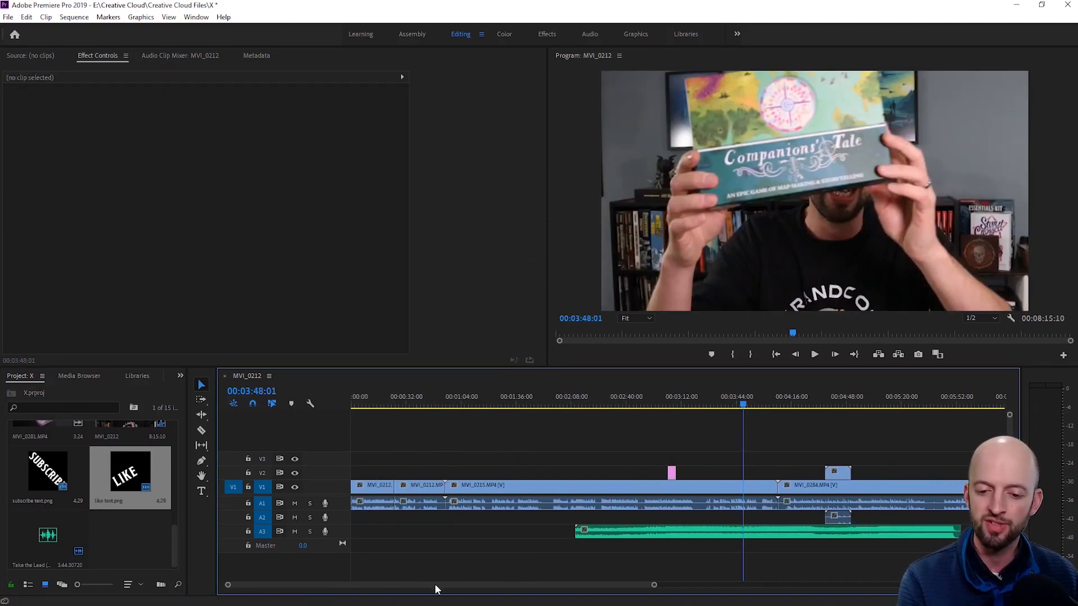
- Play the sequence's opening to about 15 seconds and examine the clips on the timeline at several zoom levels
{"action": "key", "text": "space"}
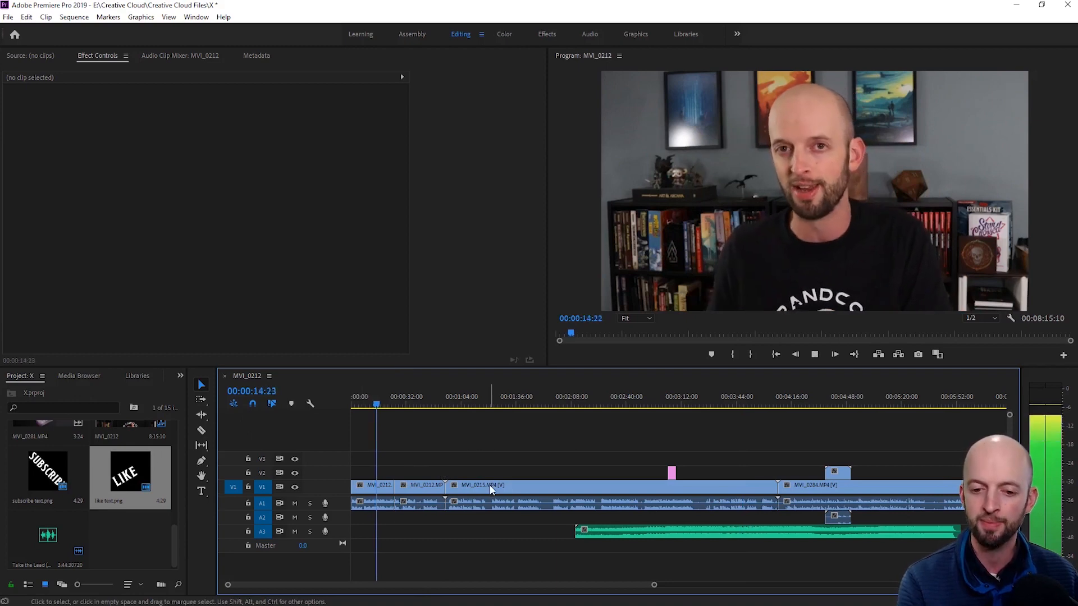
{"action": "key", "text": "space"}
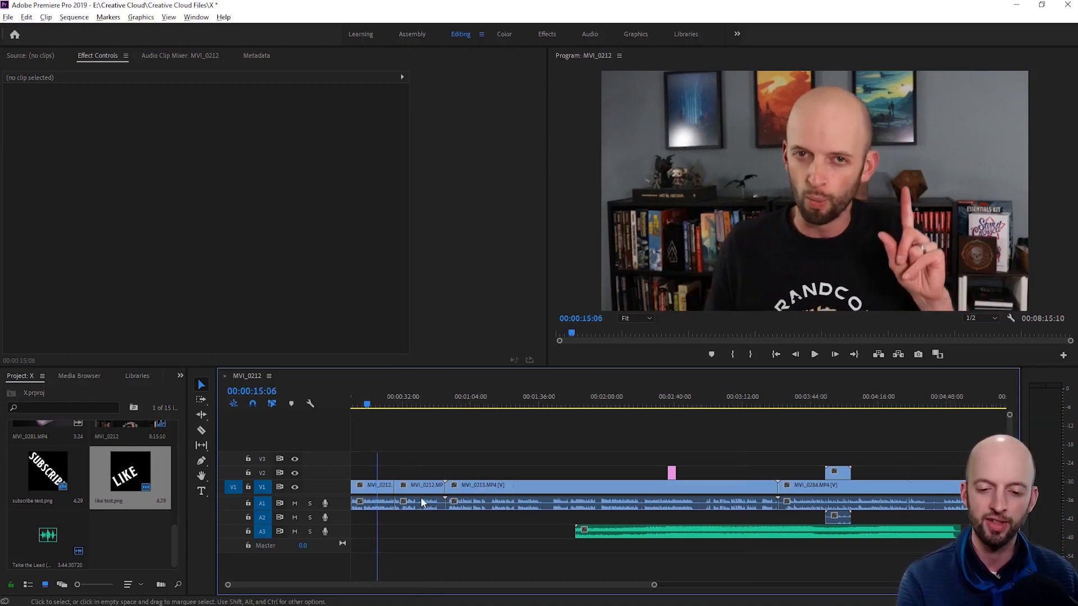
{"action": "scroll", "coordinate": [421, 496], "scroll_direction": "up", "scroll_amount": 2}
{"action": "scroll", "coordinate": [414, 486], "scroll_direction": "down", "scroll_amount": 2}
{"action": "scroll", "coordinate": [412, 585], "scroll_direction": "up", "scroll_amount": 1}
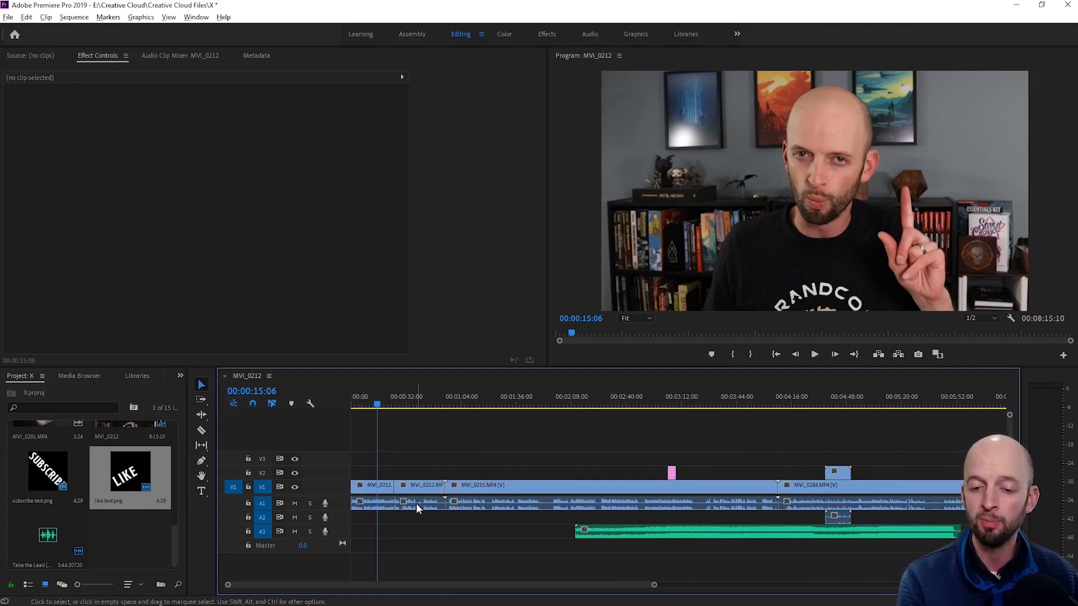
{"action": "scroll", "coordinate": [409, 506], "scroll_direction": "up", "scroll_amount": 10, "text": "alt"}
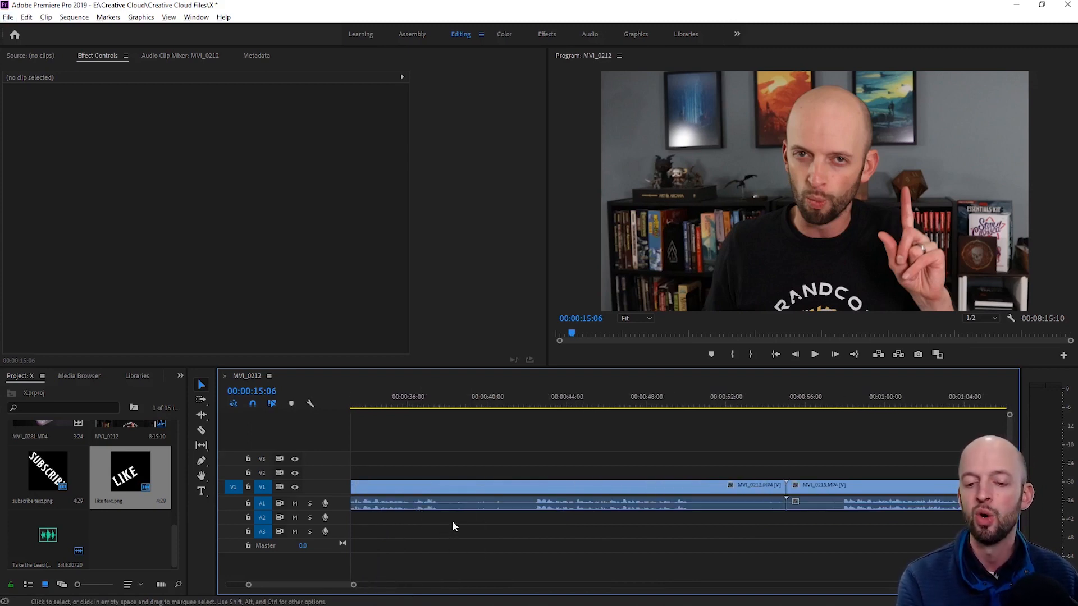
{"action": "scroll", "coordinate": [468, 494], "scroll_direction": "down", "scroll_amount": 4, "text": "alt"}
{"action": "scroll", "coordinate": [468, 493], "scroll_direction": "down", "scroll_amount": 6, "text": "alt"}
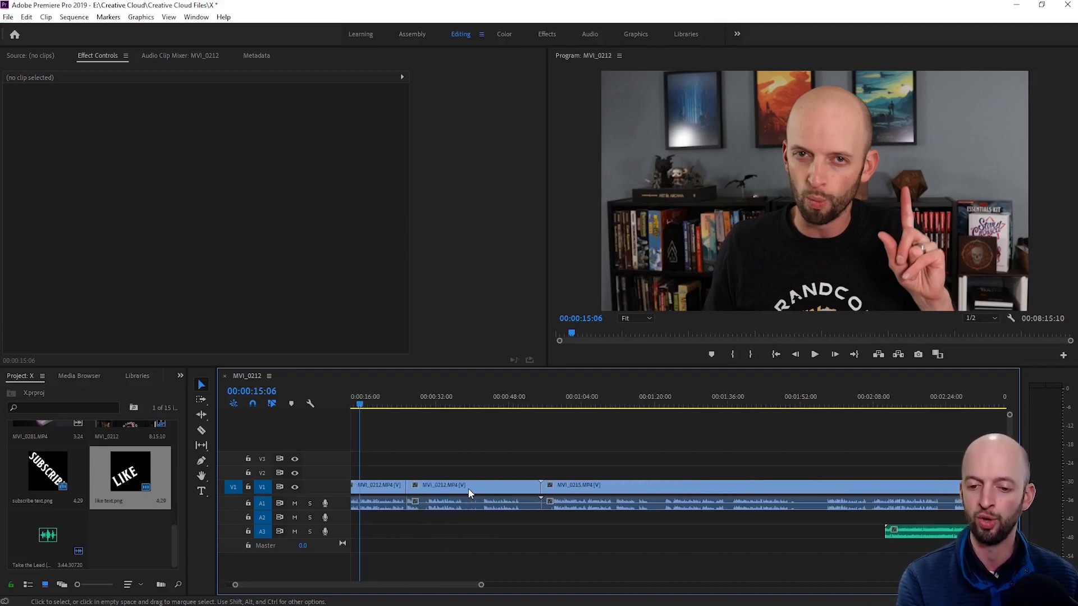
{"action": "scroll", "coordinate": [468, 494], "scroll_direction": "down", "scroll_amount": 2, "text": "alt"}
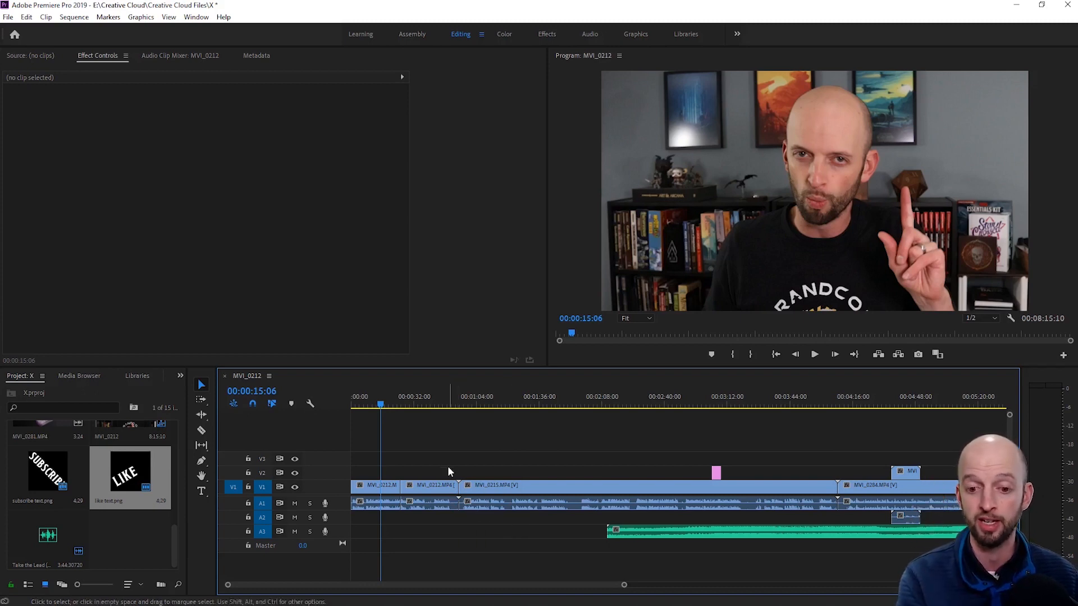
- Split the MVI_0212 clip at about 38 and 42 seconds with the Razor tool and delete the section between the cuts
{"action": "scroll", "coordinate": [423, 493], "scroll_direction": "up", "scroll_amount": 4, "text": "alt"}
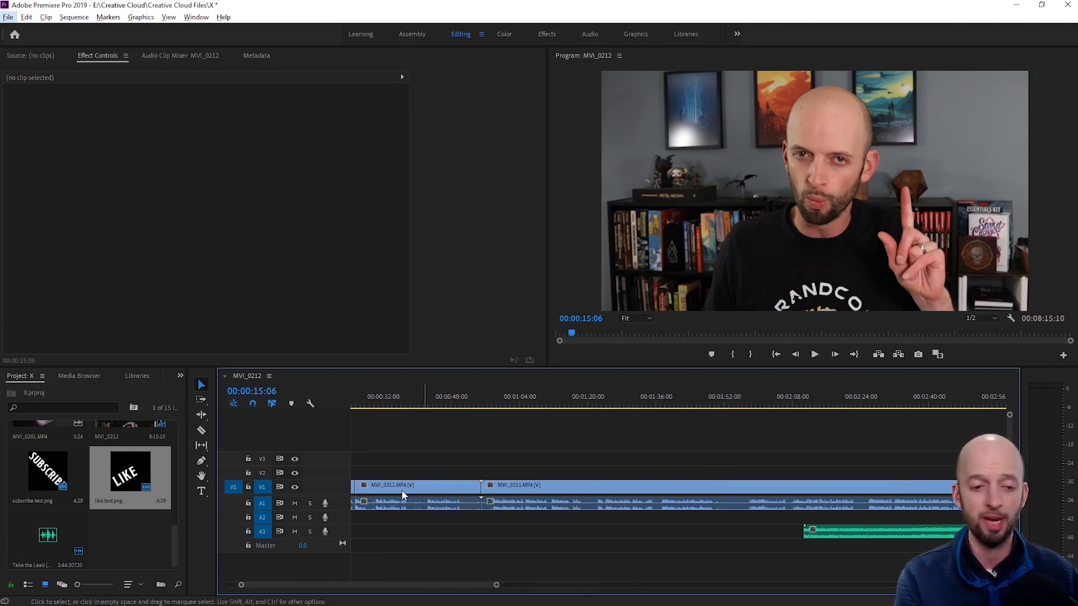
{"action": "key", "text": "alt+c"}
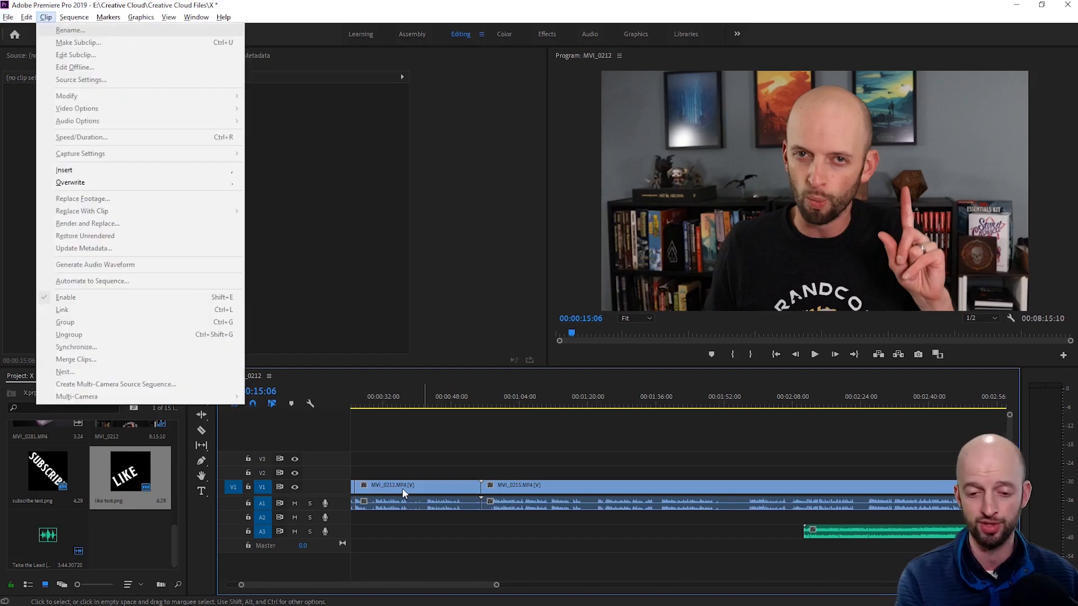
{"action": "key", "text": "Escape"}
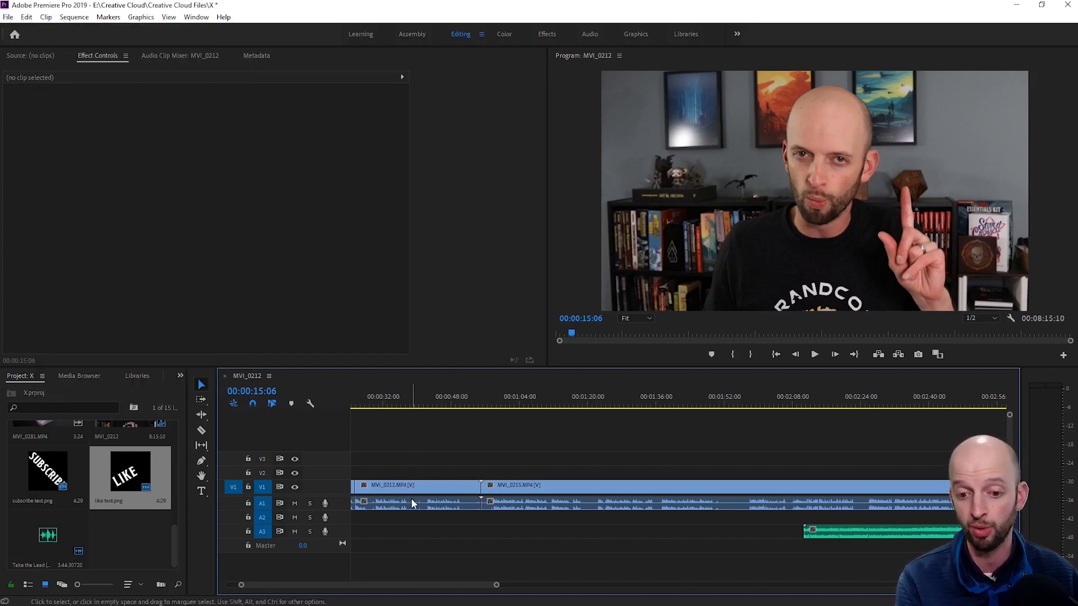
{"action": "key", "text": "c"}
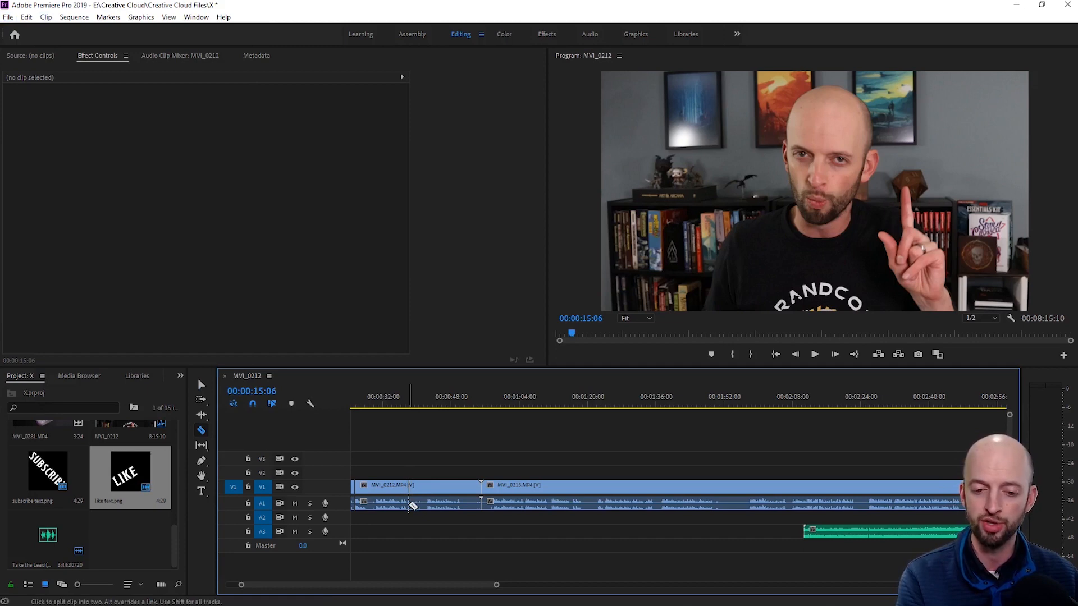
{"action": "left_click", "coordinate": [410, 505]}
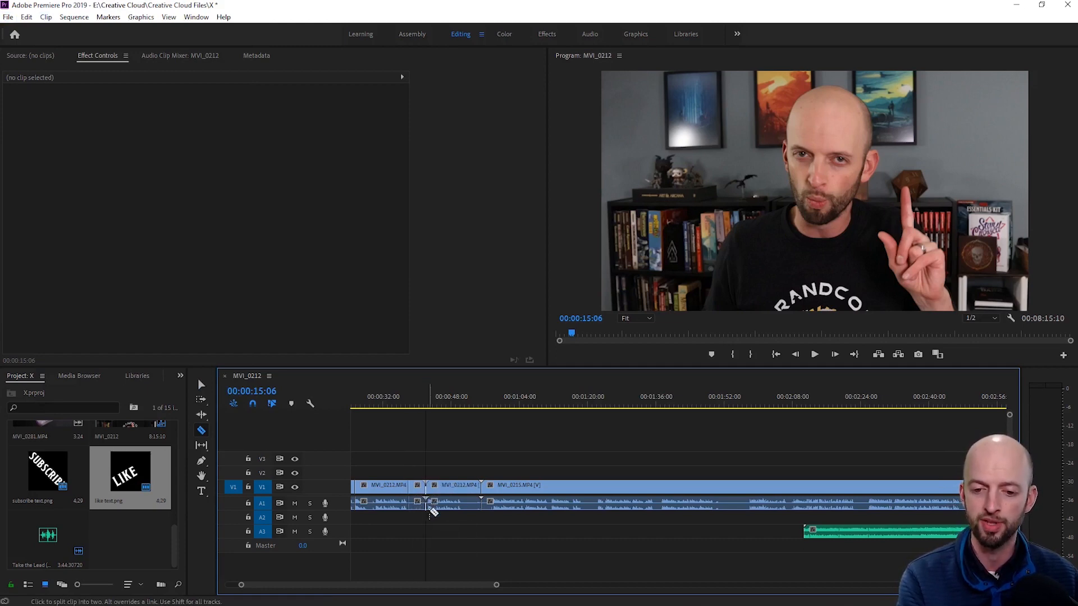
{"action": "key", "text": "v"}
{"action": "left_click", "coordinate": [417, 489]}
{"action": "key", "text": "Delete"}
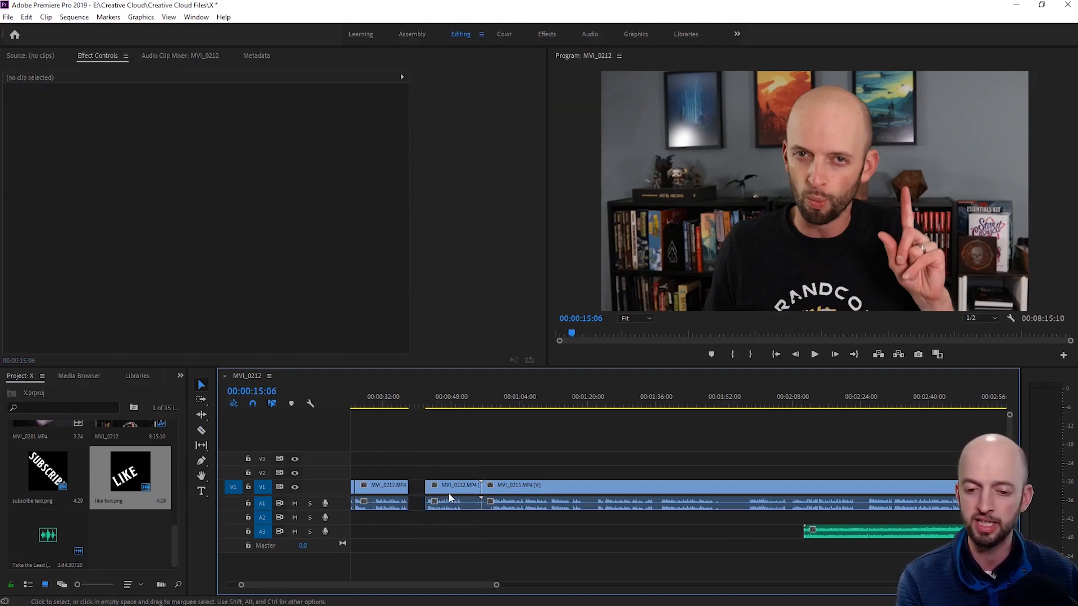
- Select every clip after the gap at about 38 seconds and move them together earlier to meet the preceding MVI_0212 clip
{"action": "left_click_drag", "start_coordinate": [439, 443], "coordinate": [870, 561]}
{"action": "key", "text": "minus"}
{"action": "key", "text": "minus"}
{"action": "key", "text": "minus"}
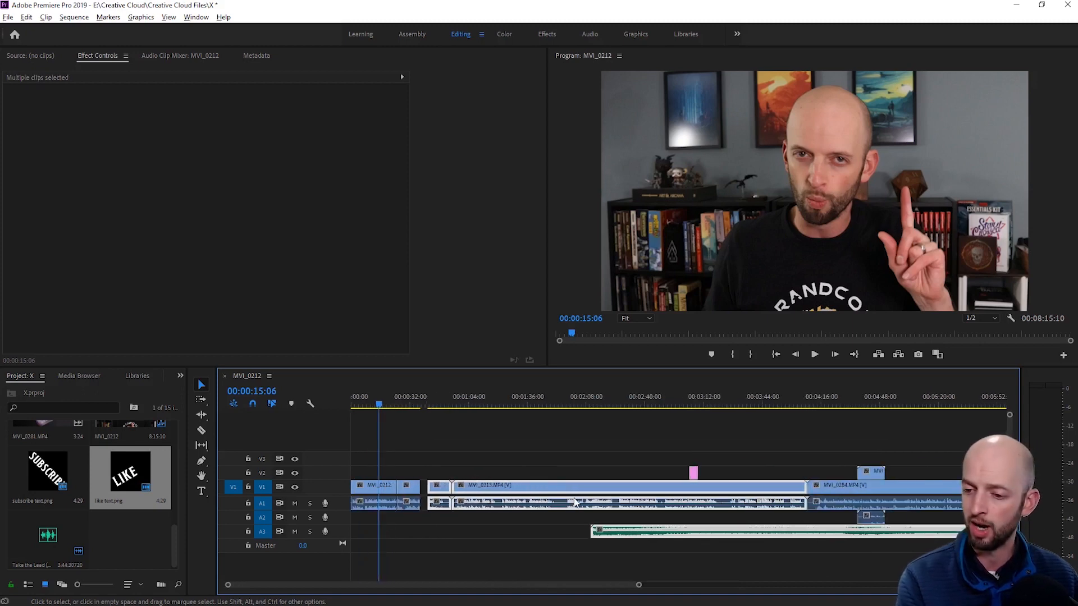
{"action": "key", "text": "minus"}
{"action": "key", "text": "minus"}
{"action": "key", "text": "minus"}
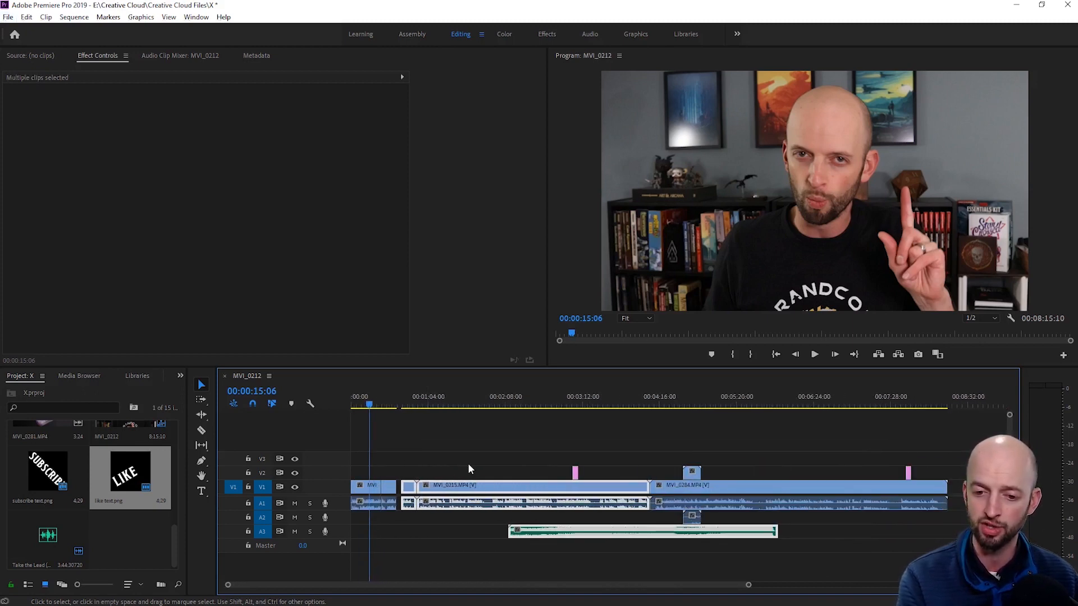
{"action": "left_click_drag", "start_coordinate": [397, 433], "coordinate": [847, 564]}
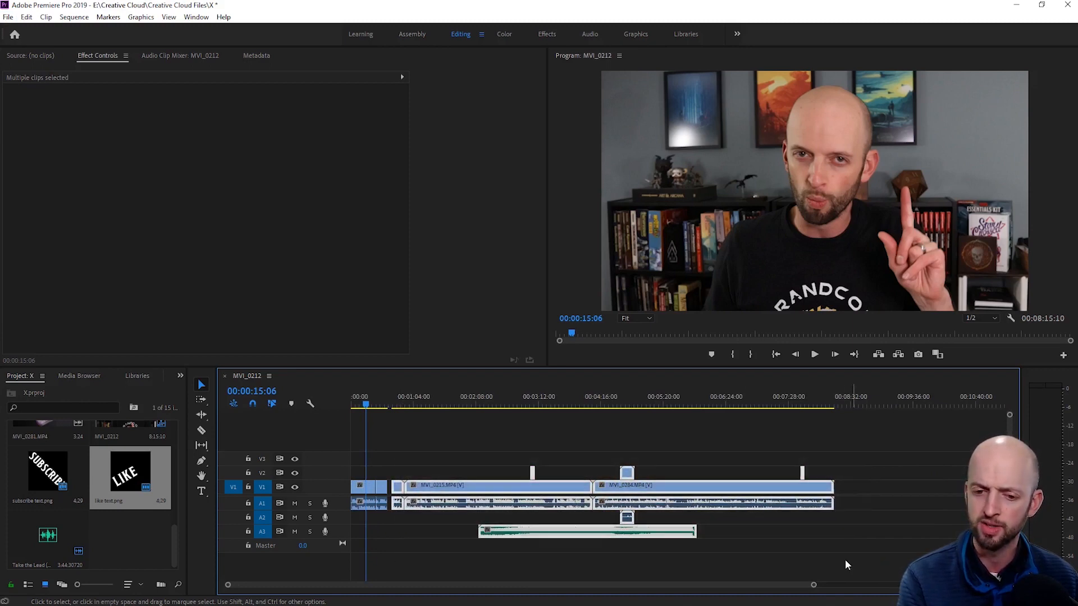
{"action": "scroll", "coordinate": [394, 512], "scroll_direction": "up", "scroll_amount": 6}
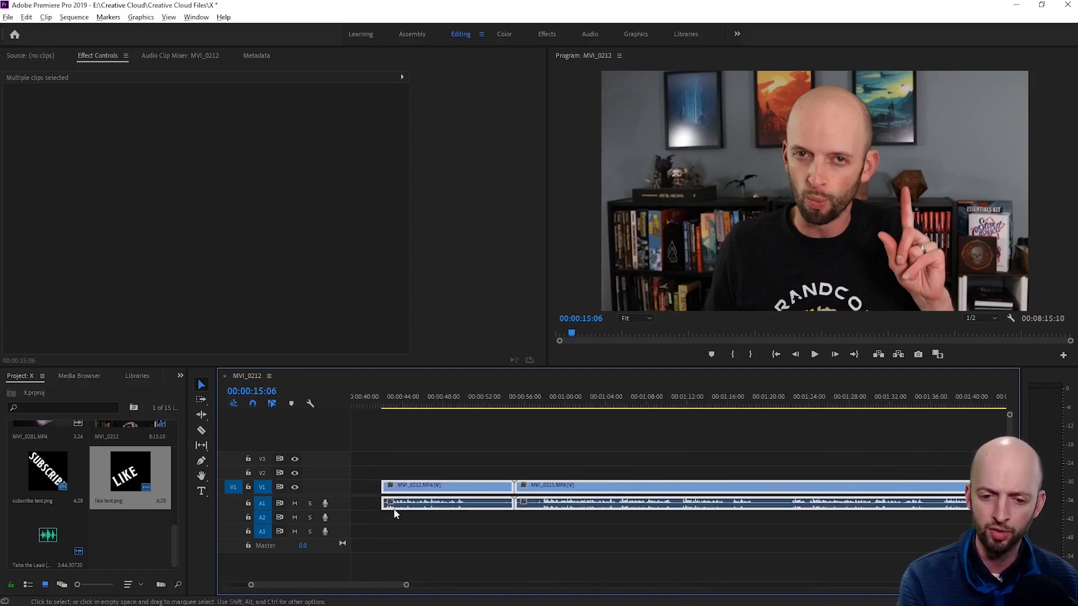
{"action": "left_click_drag", "start_coordinate": [384, 588], "coordinate": [371, 593]}
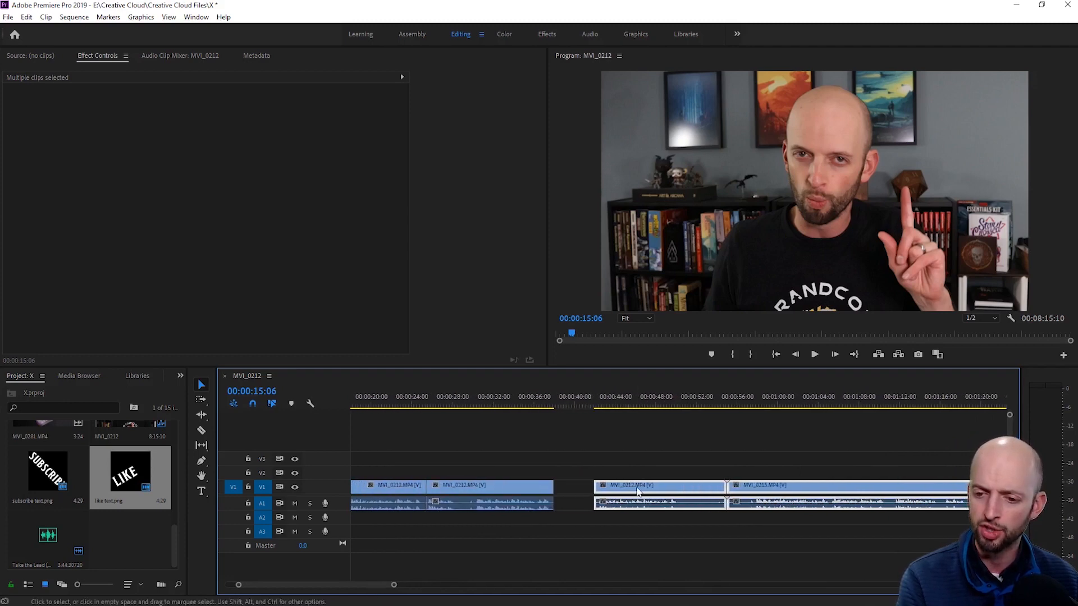
{"action": "left_click_drag", "start_coordinate": [637, 492], "coordinate": [598, 492]}
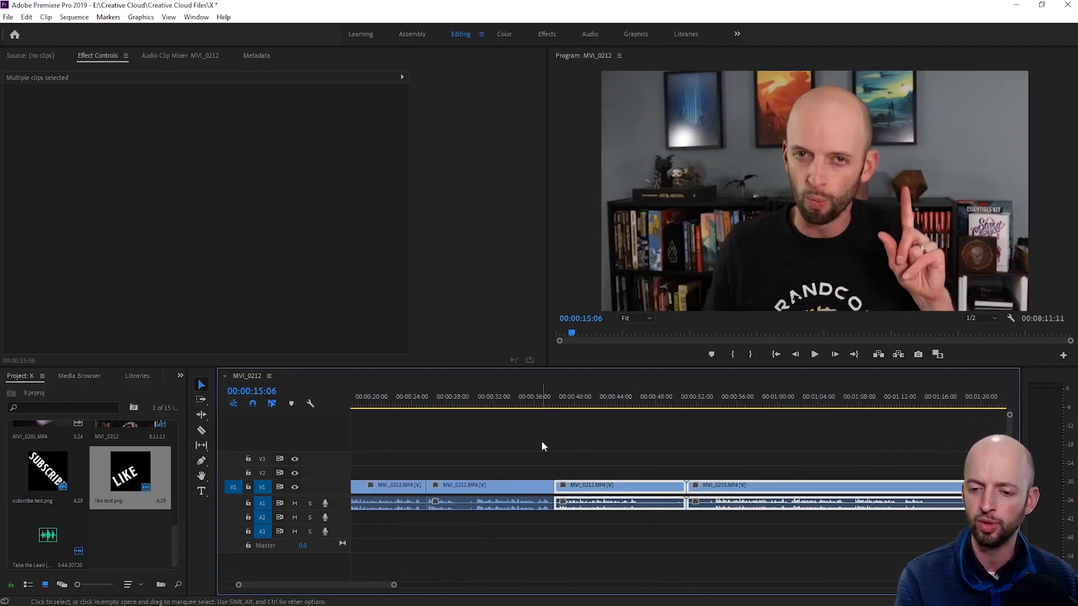
- Play the sequence across the joined MVI_0212 cut from about 36 seconds and save the project
{"action": "left_click", "coordinate": [534, 401]}
{"action": "key", "text": "space"}
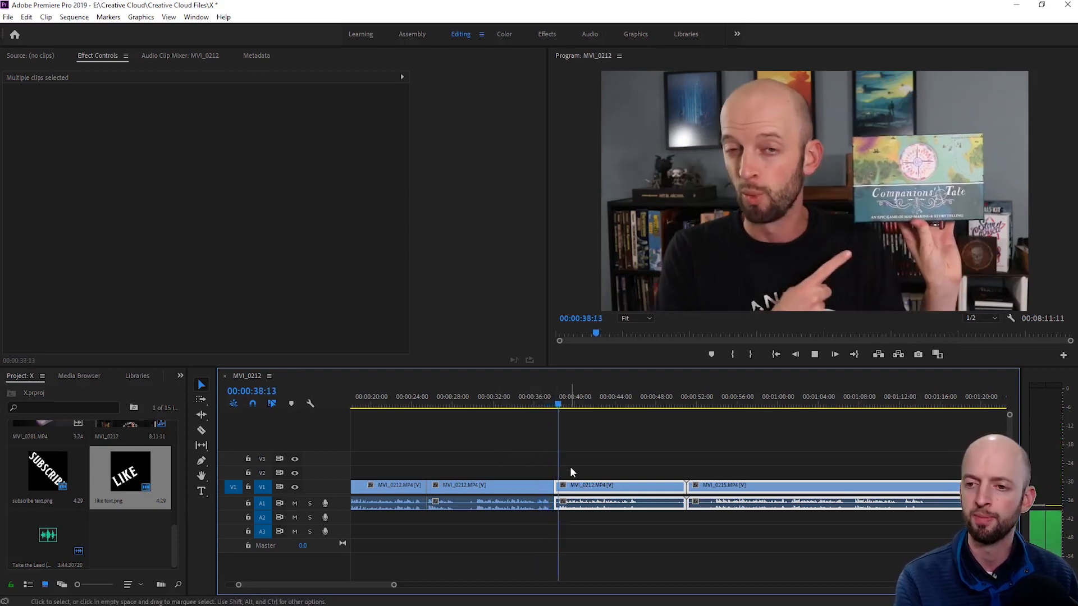
{"action": "key", "text": "space"}
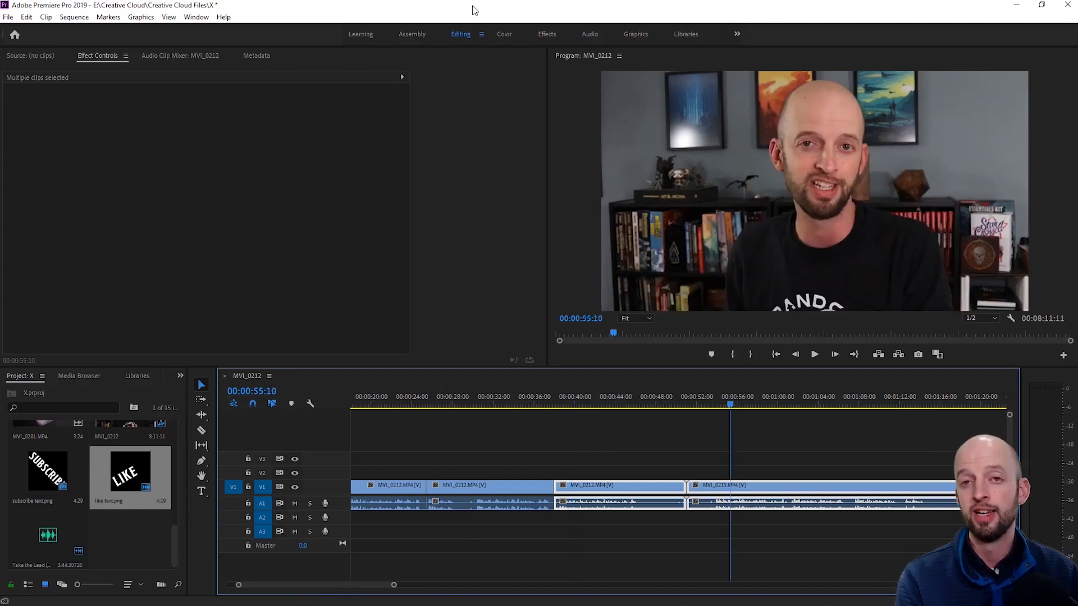
{"action": "key", "text": "ctrl+s"}
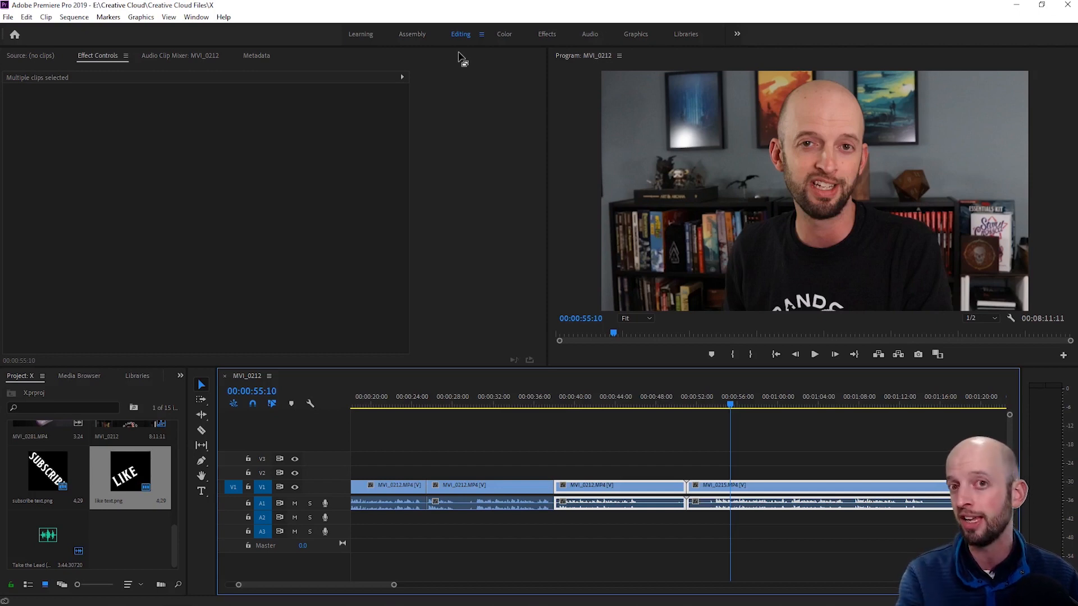
- Play the sequence from about 2:06 to hear the Take the Lead (1) music come in under the speech
{"action": "key", "text": "minus"}
{"action": "scroll", "coordinate": [432, 587], "scroll_direction": "down", "scroll_amount": 3}
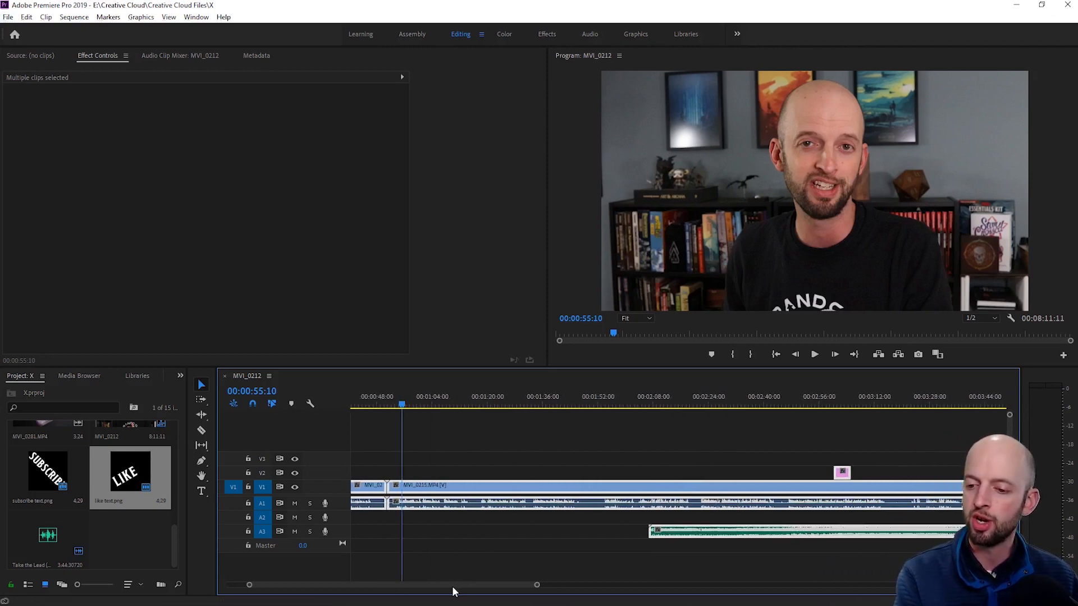
{"action": "left_click", "coordinate": [617, 403]}
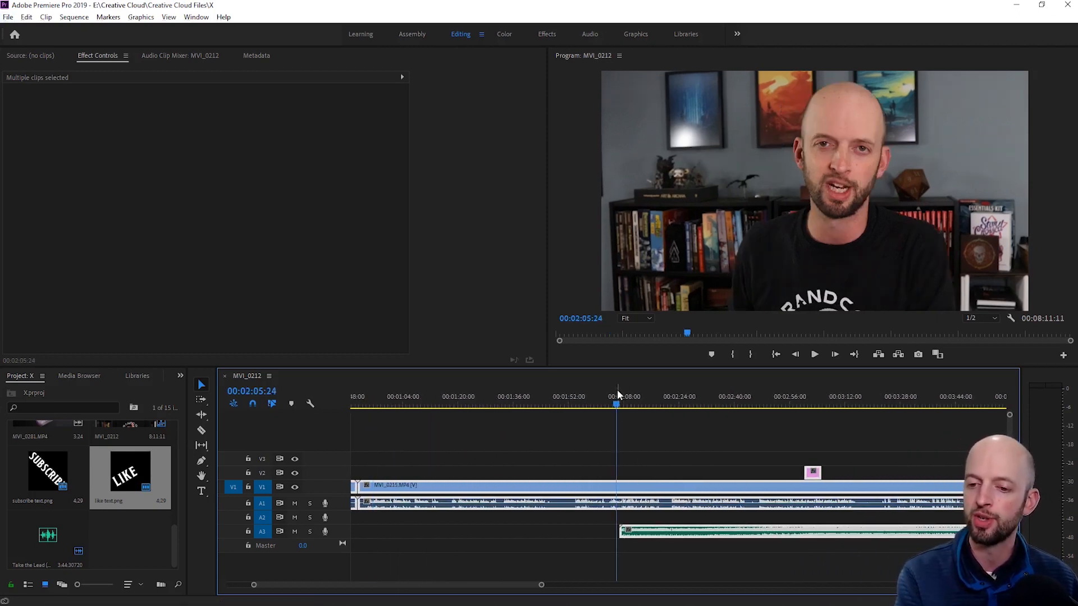
{"action": "left_click", "coordinate": [612, 479]}
{"action": "key", "text": "space"}
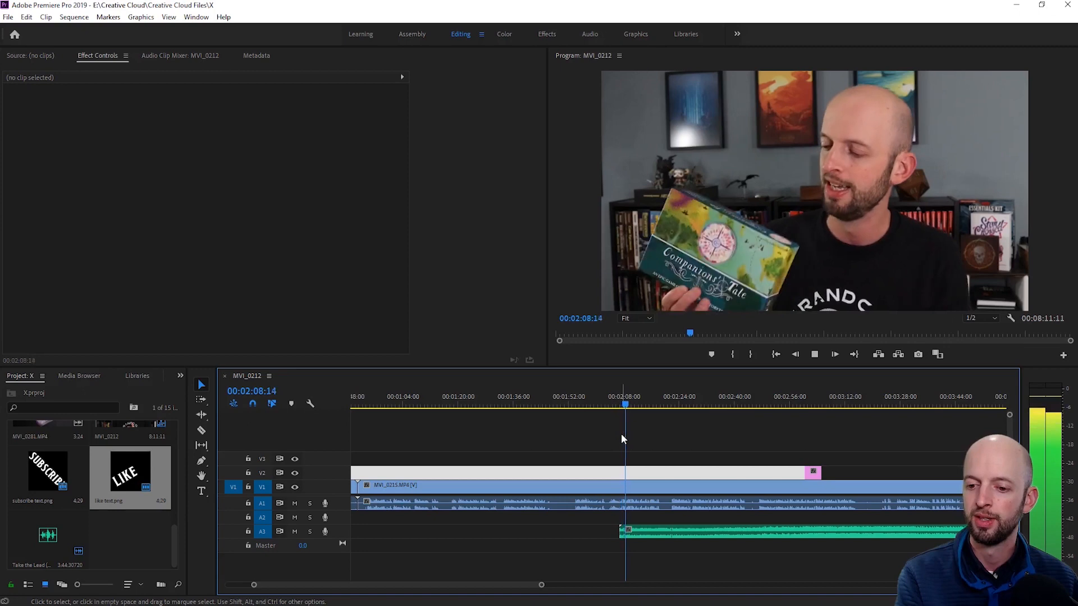
{"action": "key", "text": "space"}
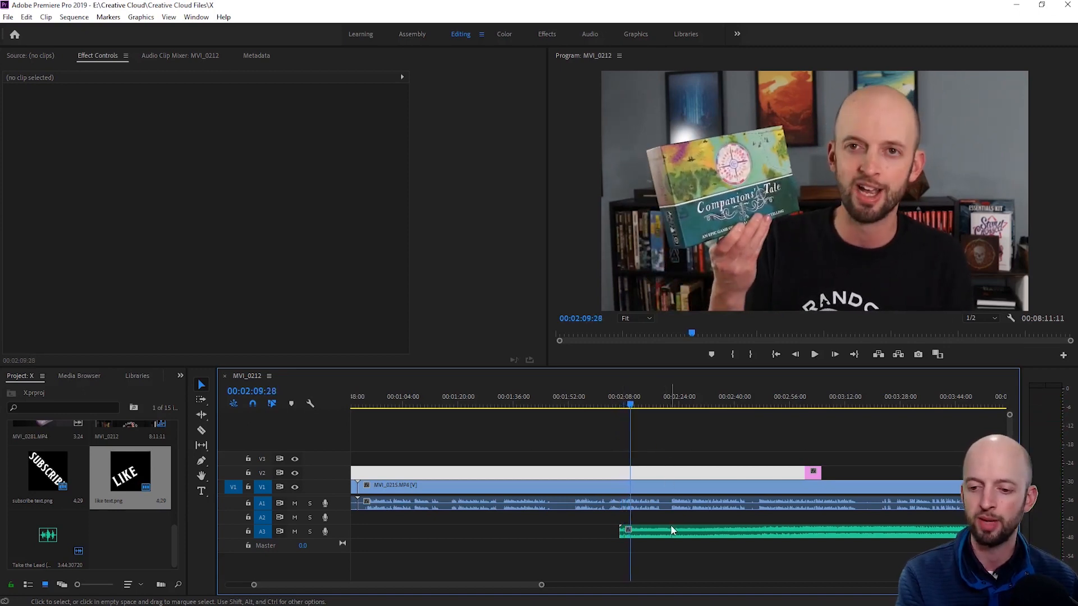
- Adjust the audio gain of the Take the Lead (1) music clip on A3 by -30 dB
{"action": "left_click", "coordinate": [676, 534]}
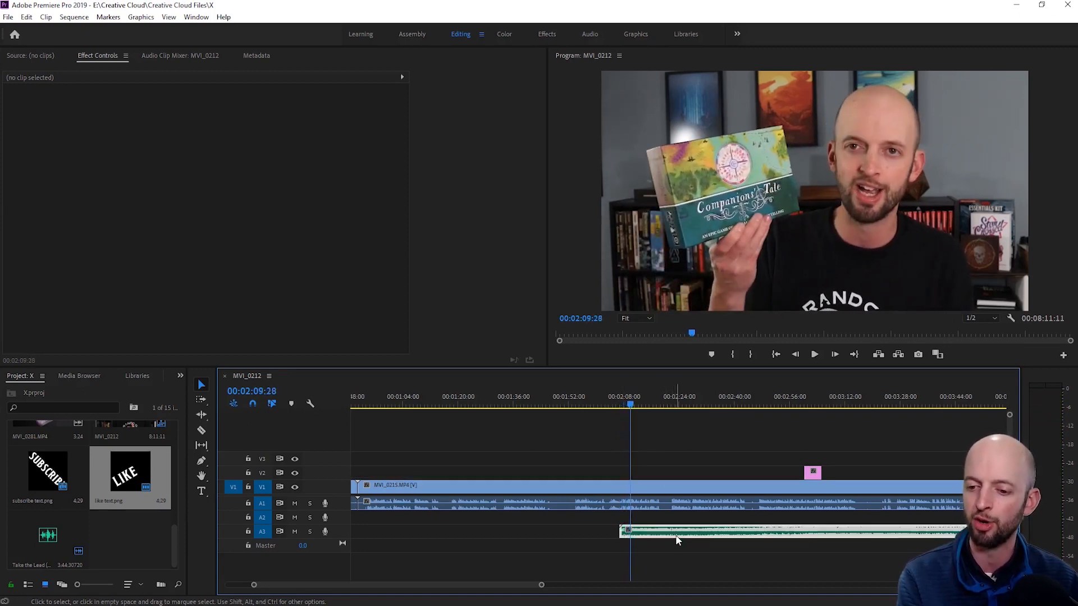
{"action": "right_click", "coordinate": [679, 535]}
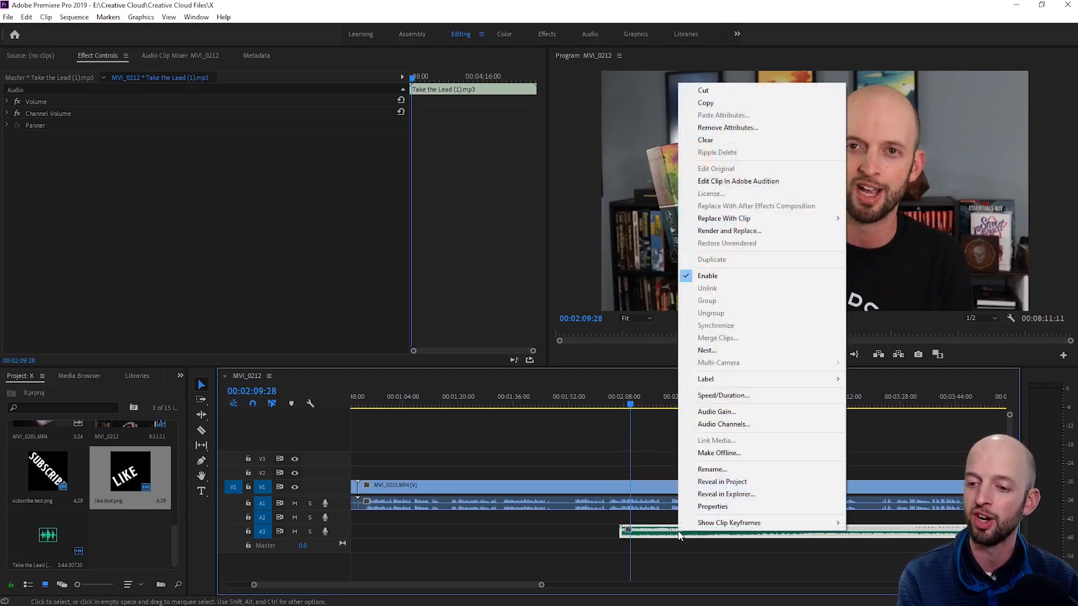
{"action": "left_click", "coordinate": [717, 414]}
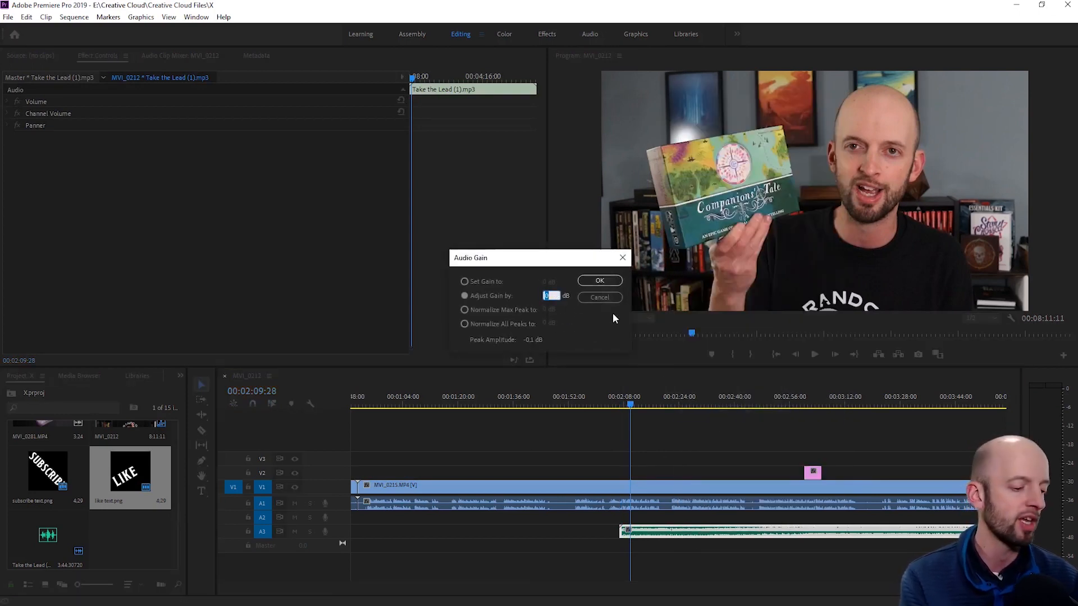
{"action": "type", "text": "-30"}
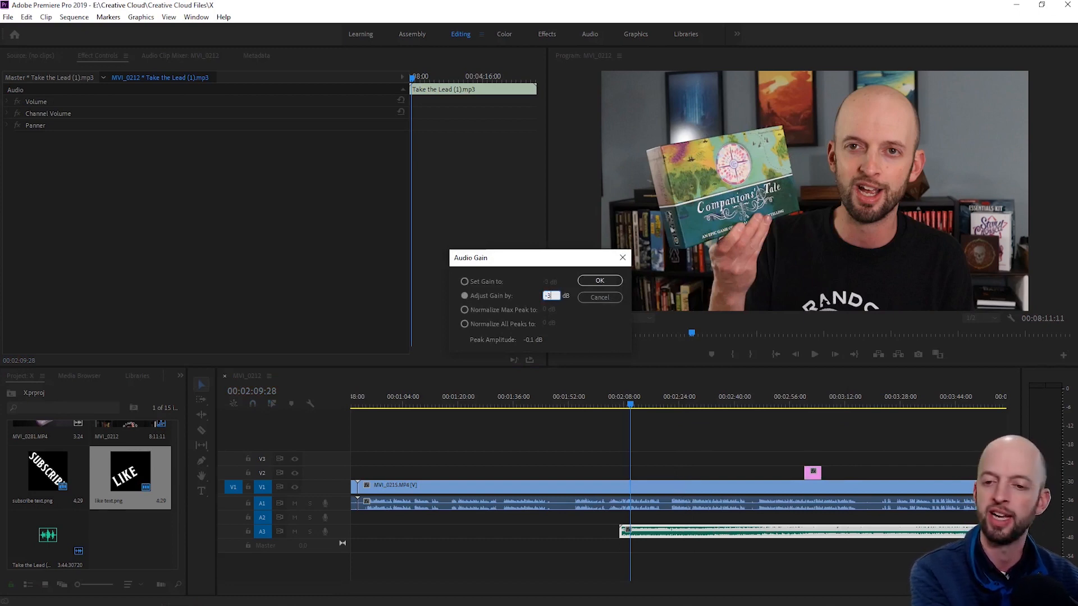
{"action": "left_click", "coordinate": [600, 281]}
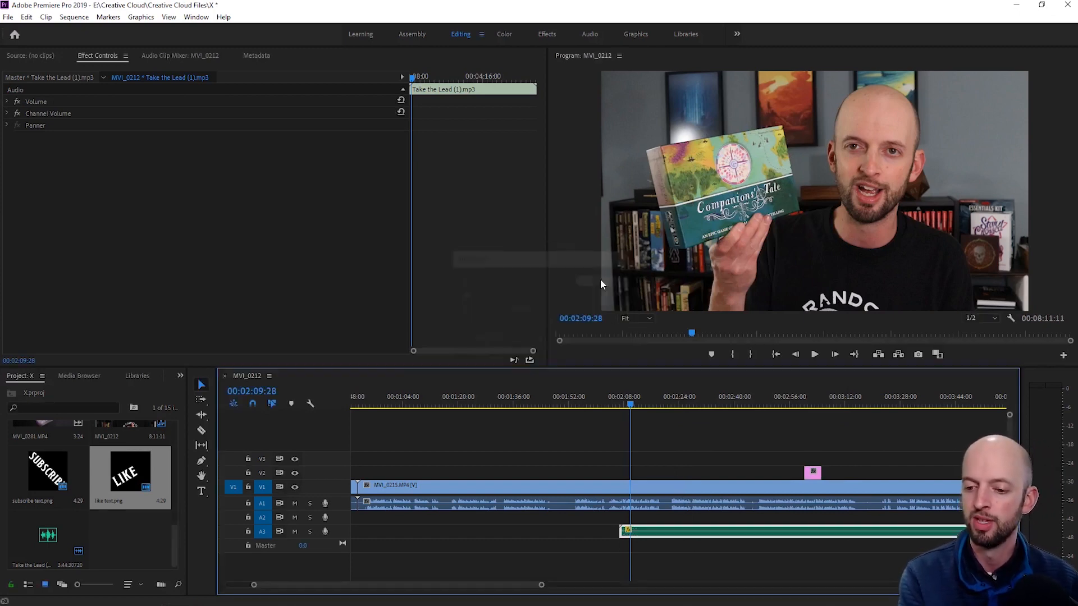
- Play the section from about 2:10 to 2:19 and check the music against the speech on the audio meters
{"action": "left_click", "coordinate": [630, 403]}
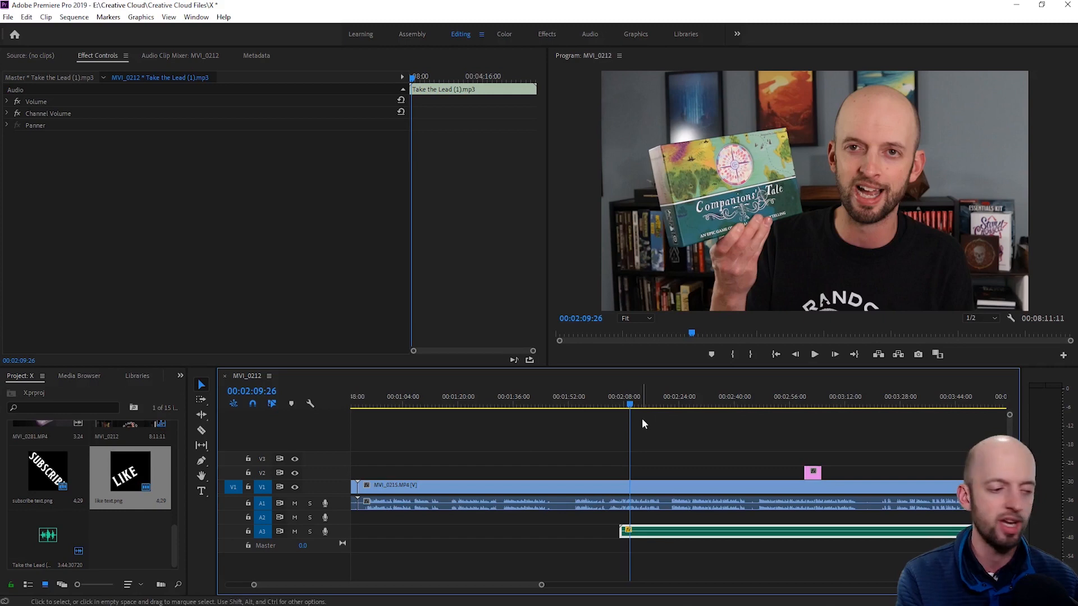
{"action": "key", "text": "space"}
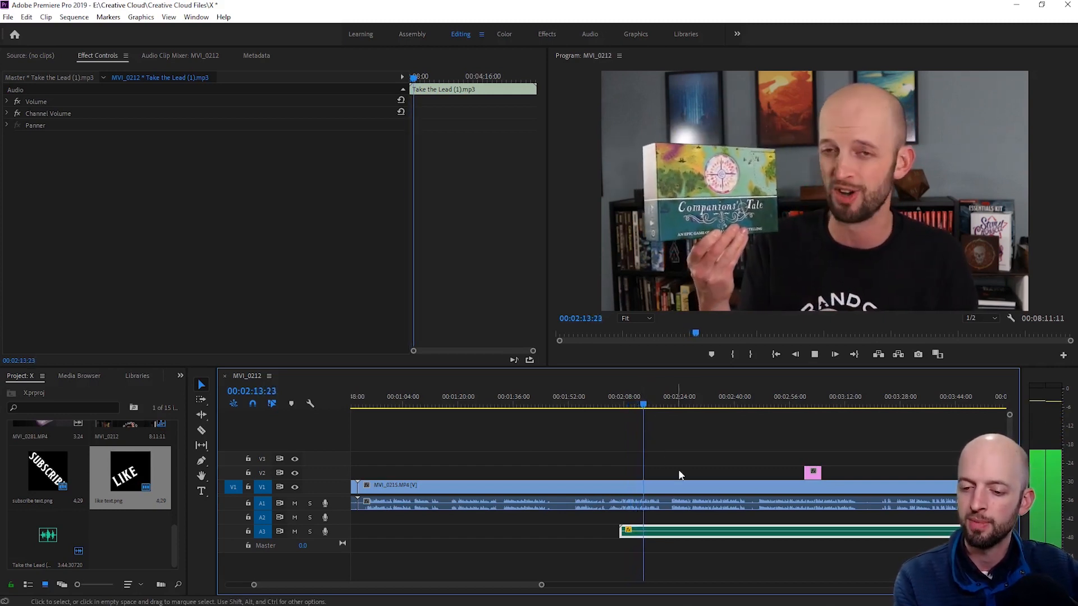
{"action": "key", "text": "space"}
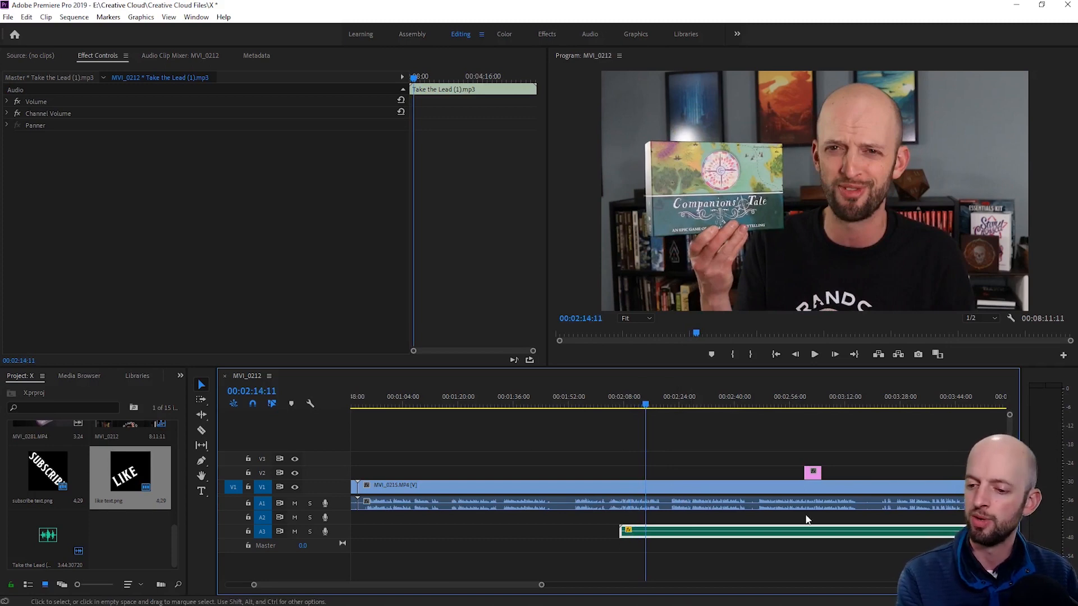
{"action": "key", "text": "space"}
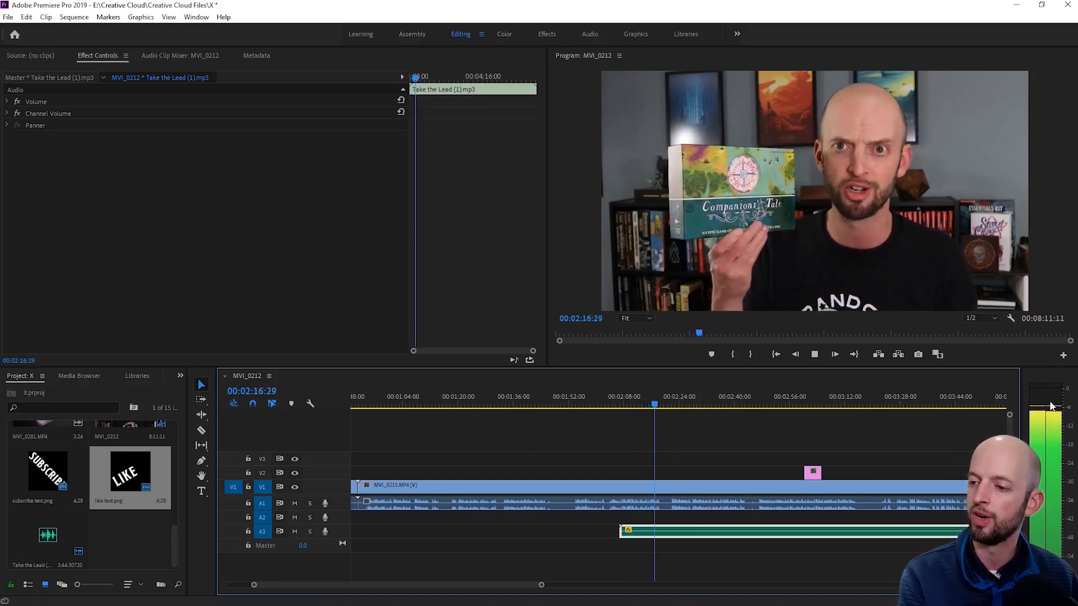
{"action": "key", "text": "space"}
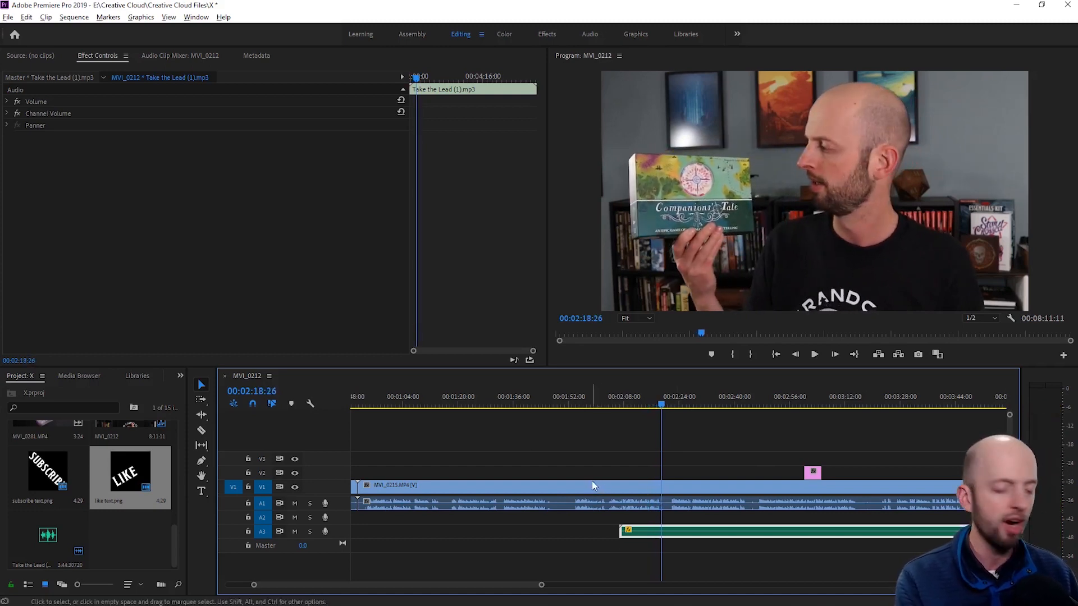
- Adjust the audio gain of the main footage clips by -8 dB together and check the level during playback around 5:11
{"action": "key", "text": "minus"}
{"action": "key", "text": "minus"}
{"action": "key", "text": "minus"}
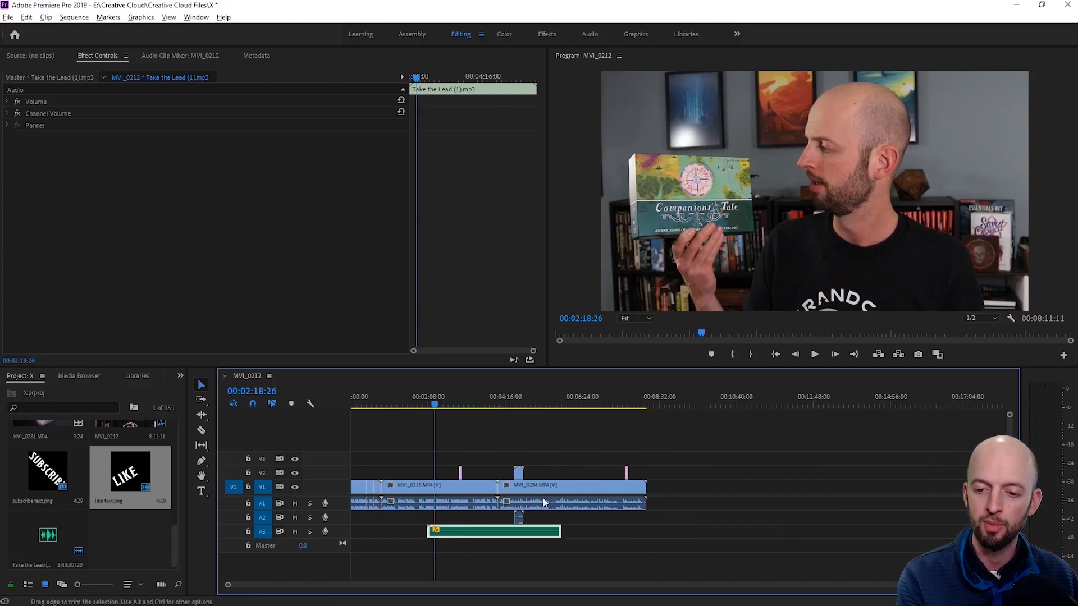
{"action": "left_click_drag", "start_coordinate": [356, 469], "coordinate": [585, 500]}
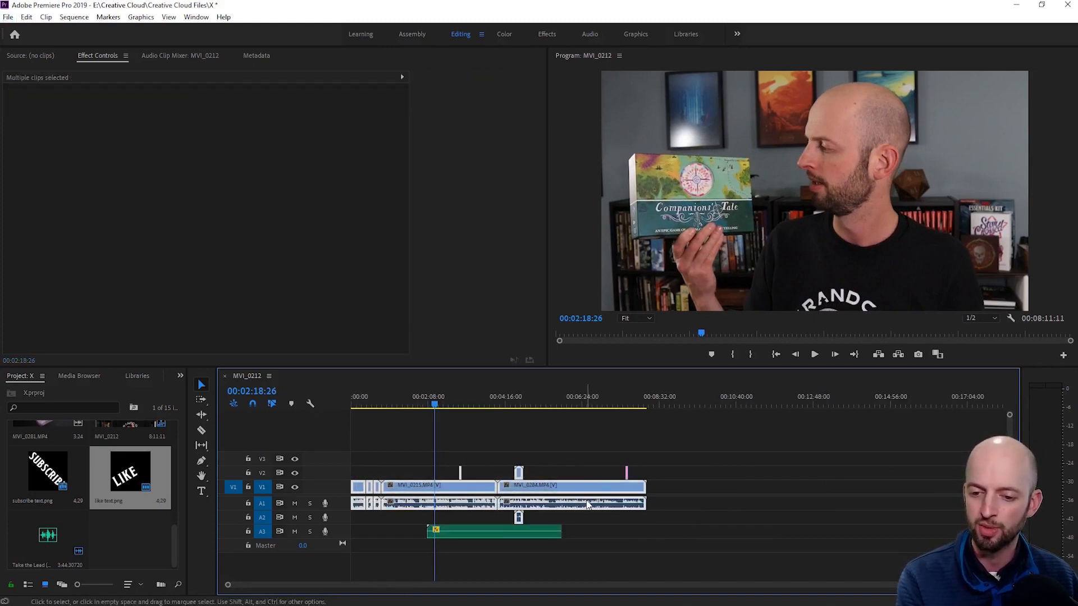
{"action": "right_click", "coordinate": [562, 487]}
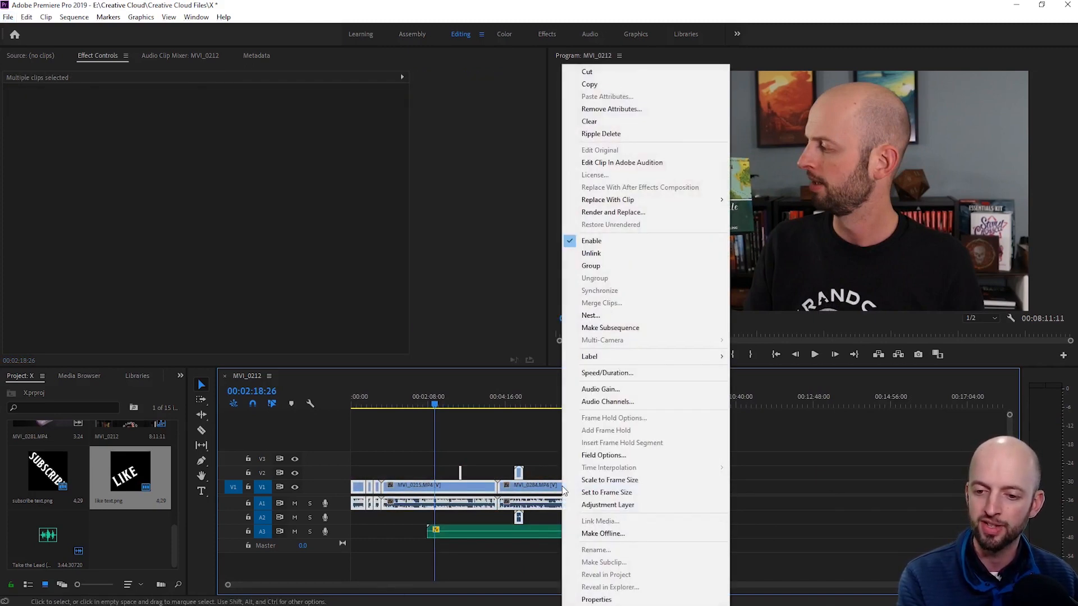
{"action": "left_click", "coordinate": [589, 391]}
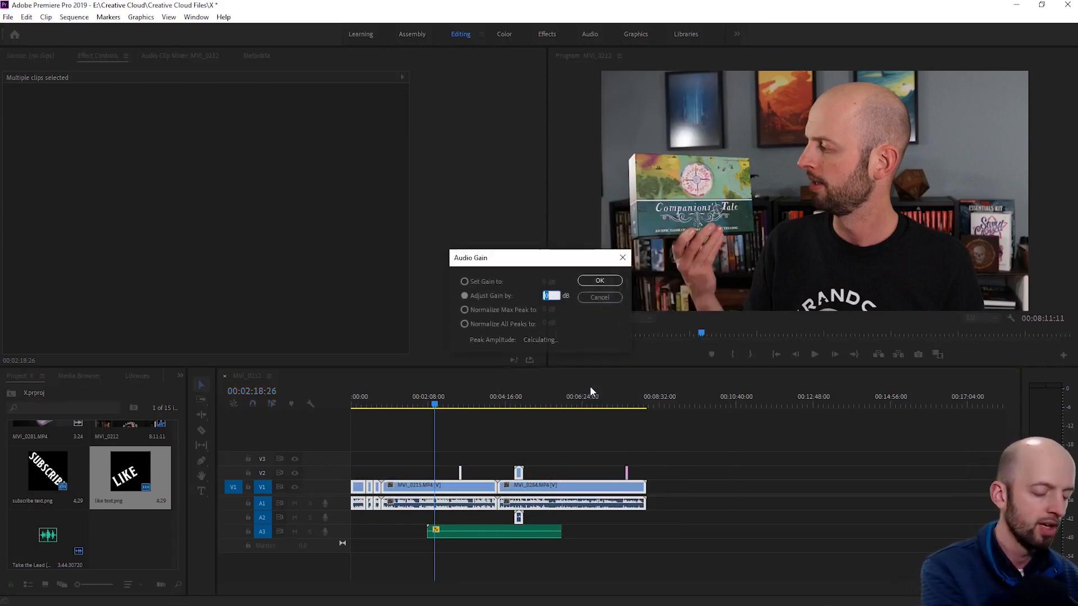
{"action": "type", "text": "-8"}
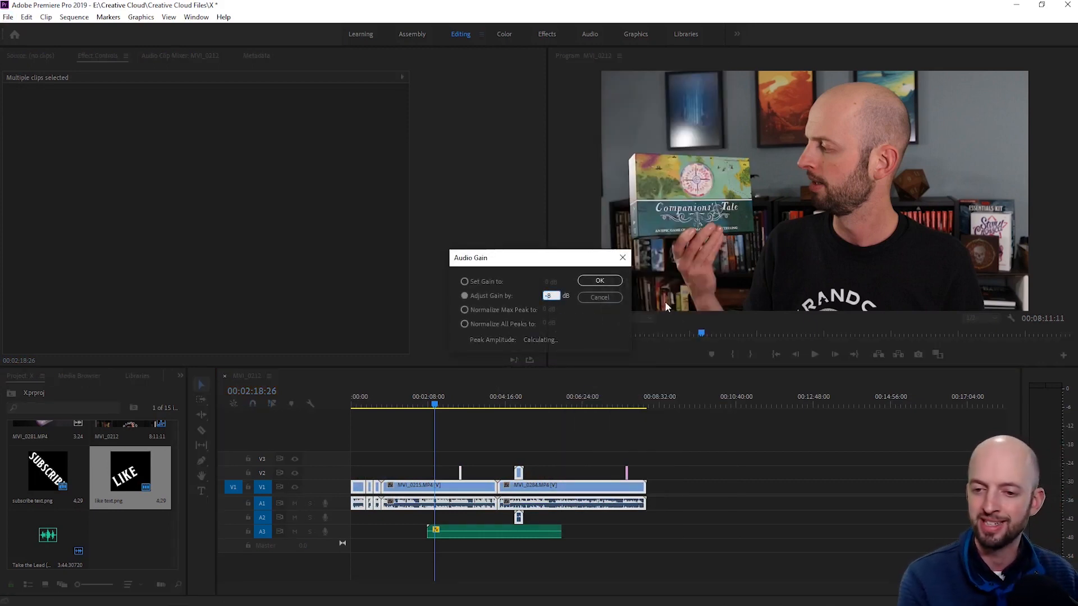
{"action": "left_click", "coordinate": [586, 281]}
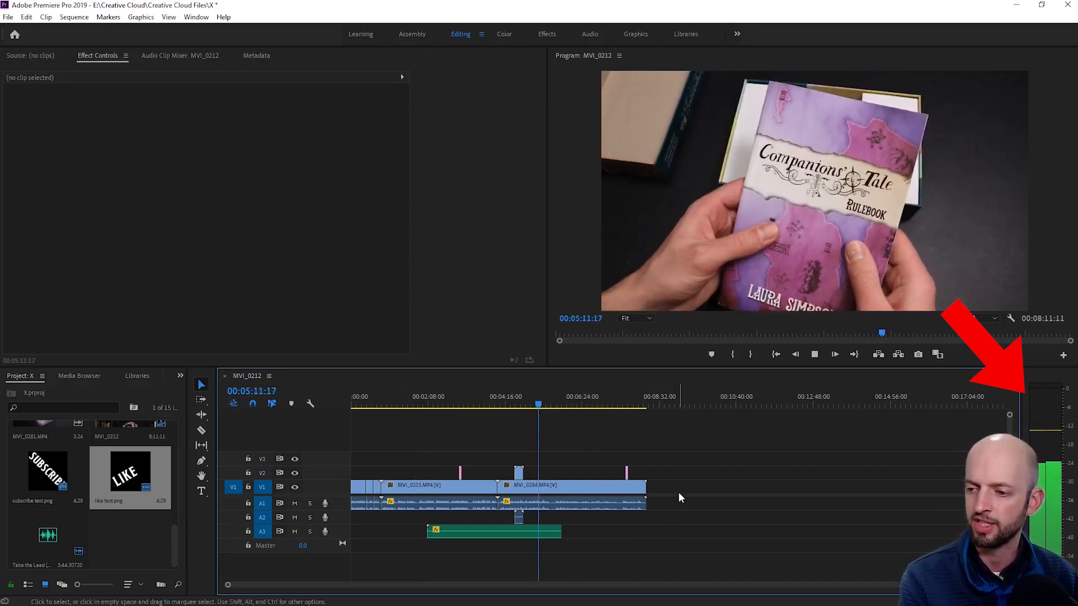
{"action": "key", "text": "space"}
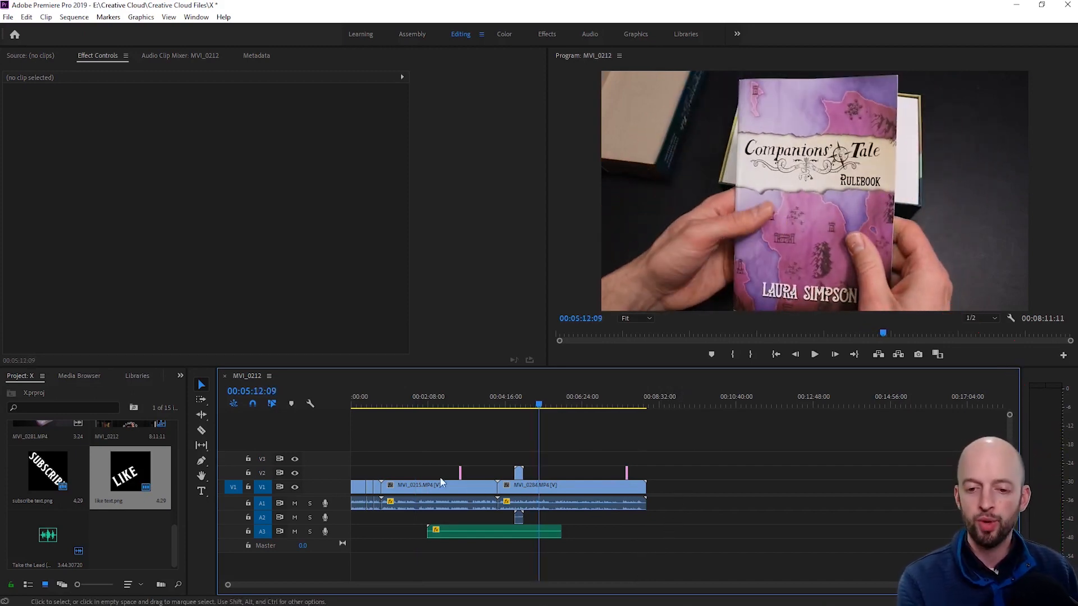
- Unlink MVI_0284's audio from its video, delete that audio from A1, and place the playhead at about 4:09
{"action": "left_click", "coordinate": [584, 488]}
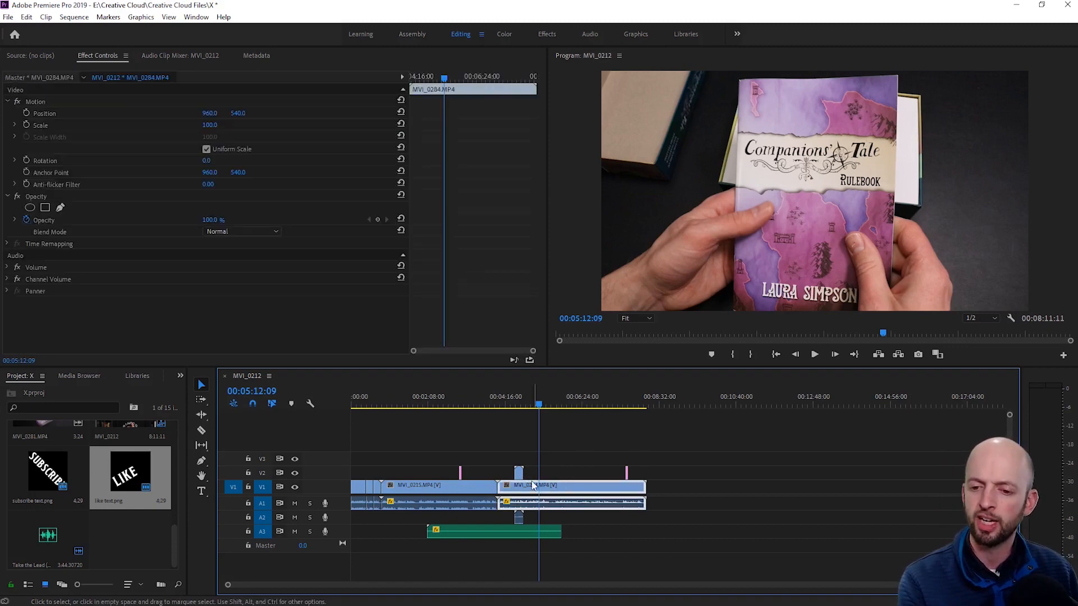
{"action": "right_click", "coordinate": [567, 490]}
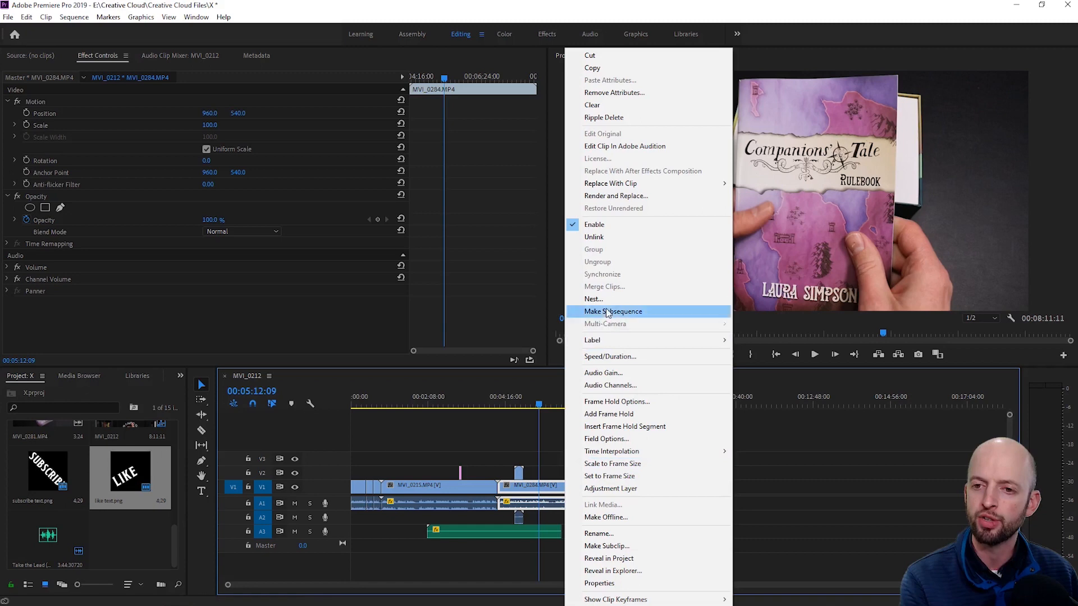
{"action": "left_click", "coordinate": [607, 238]}
{"action": "left_click", "coordinate": [567, 493]}
{"action": "left_click_drag", "start_coordinate": [567, 503], "coordinate": [783, 506]}
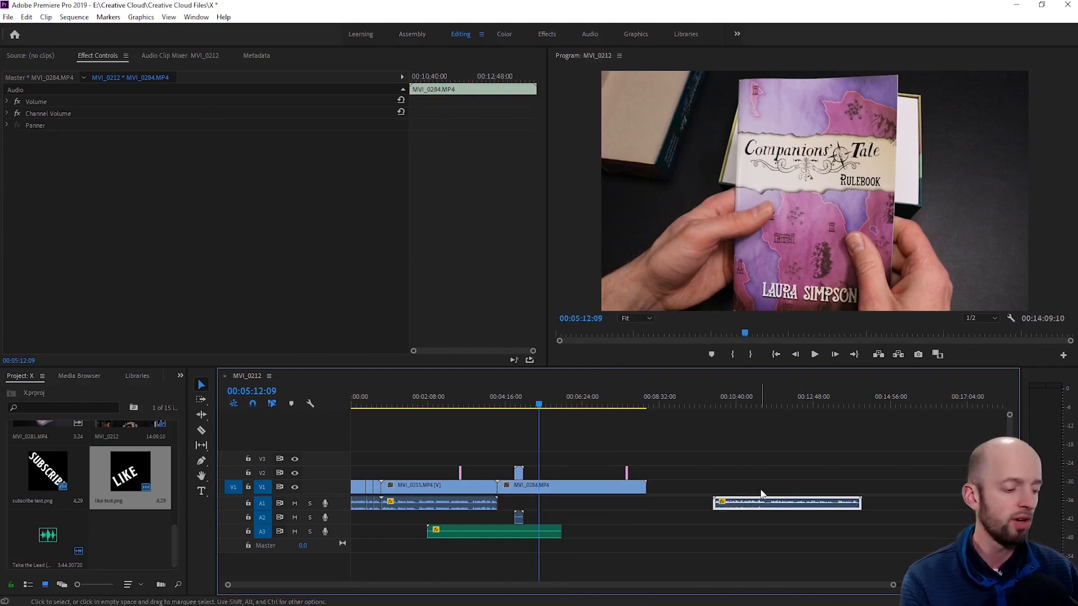
{"action": "key", "text": "Delete"}
{"action": "left_click", "coordinate": [501, 402]}
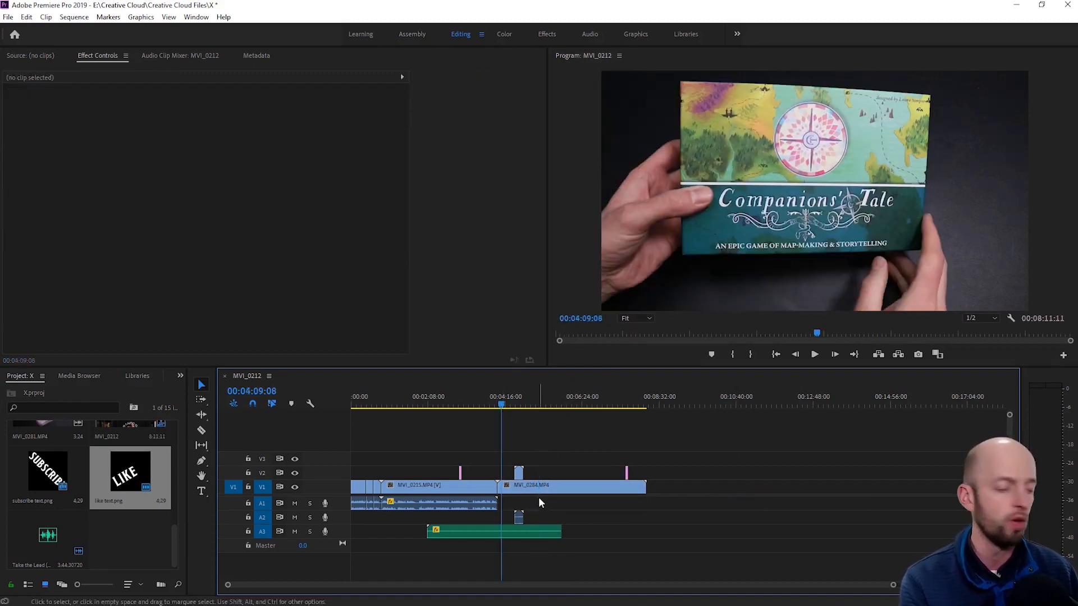
{"action": "scroll", "coordinate": [511, 502], "scroll_direction": "up", "scroll_amount": 5}
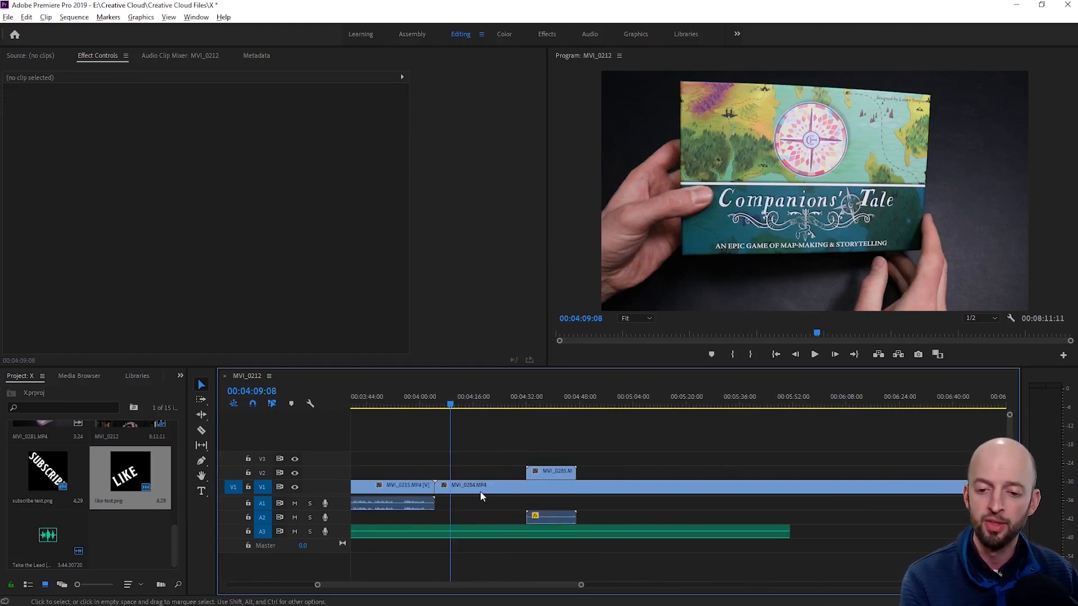
- Place the playhead at about 4:06 and check the default input device in the Audio Hardware preferences
{"action": "scroll", "coordinate": [445, 493], "scroll_direction": "up", "scroll_amount": 3}
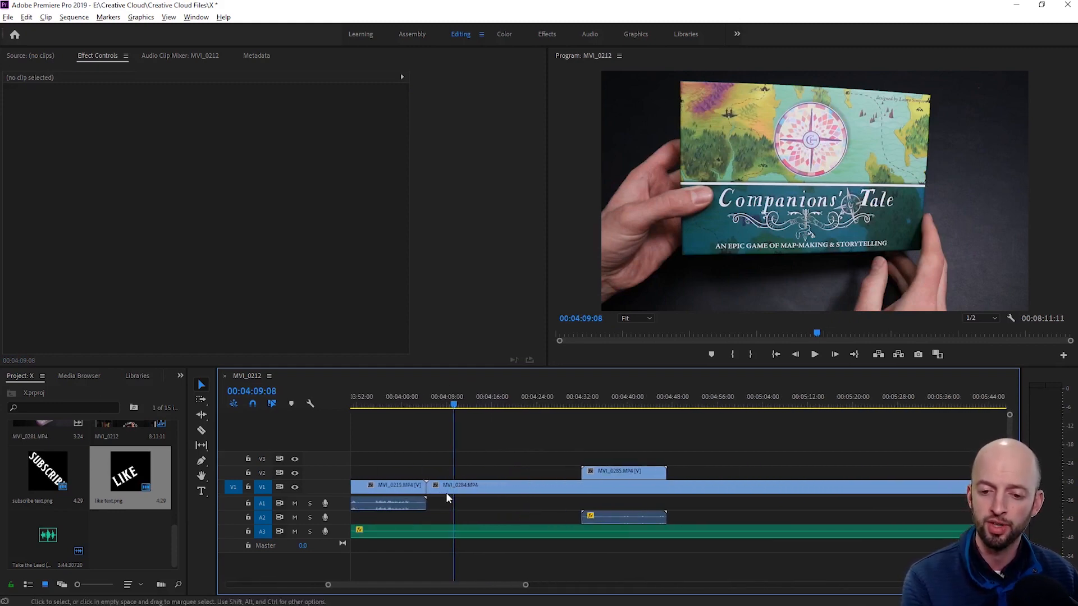
{"action": "scroll", "coordinate": [454, 495], "scroll_direction": "up", "scroll_amount": 2}
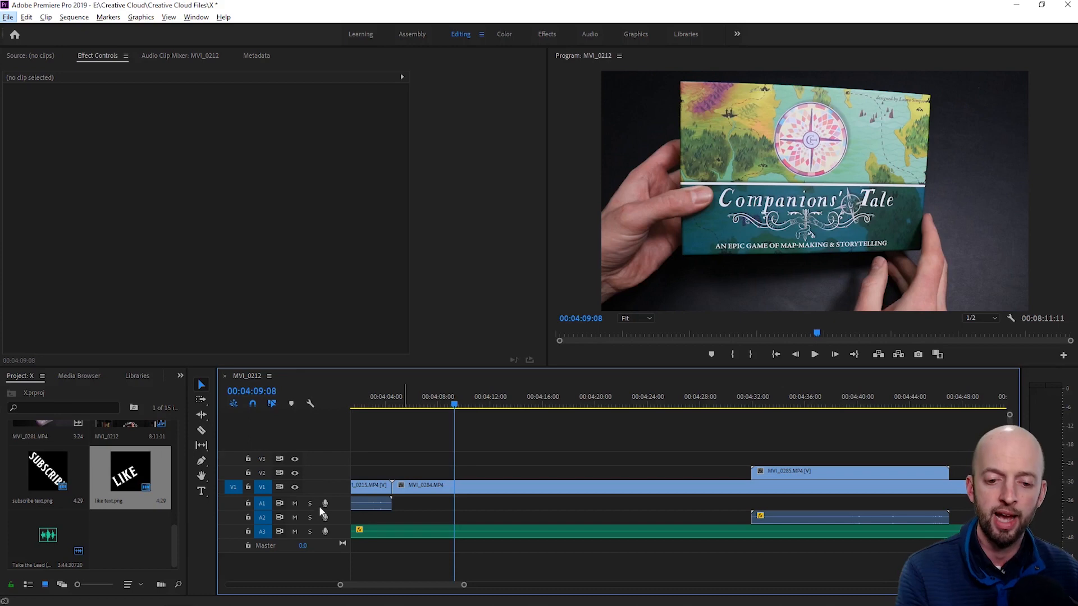
{"action": "left_click", "coordinate": [415, 398]}
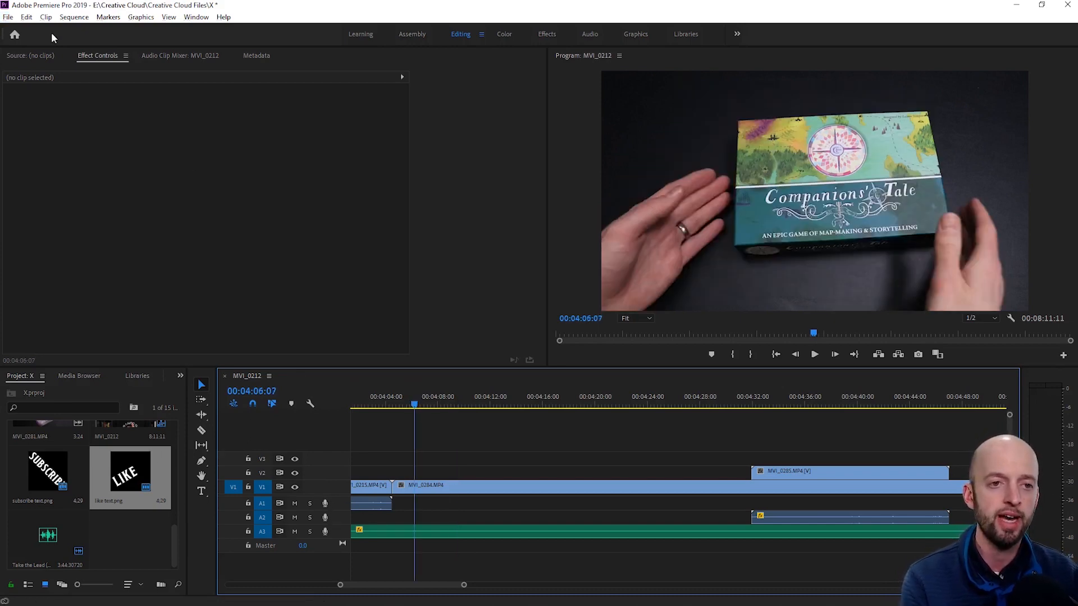
{"action": "left_click", "coordinate": [32, 18]}
{"action": "mouse_move", "coordinate": [90, 356]}
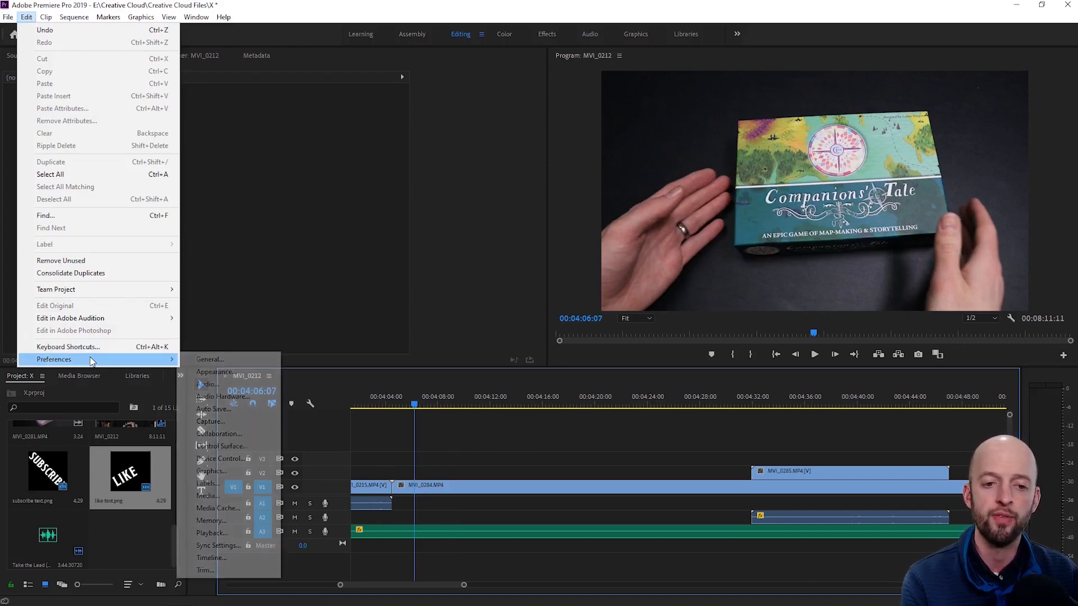
{"action": "left_click", "coordinate": [222, 397]}
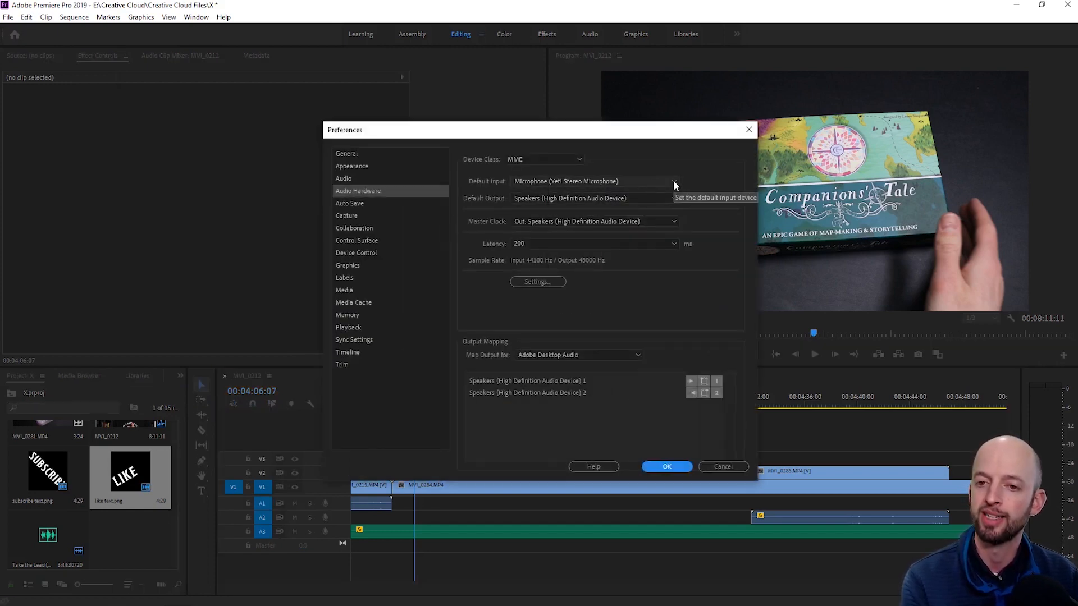
{"action": "left_click", "coordinate": [665, 466]}
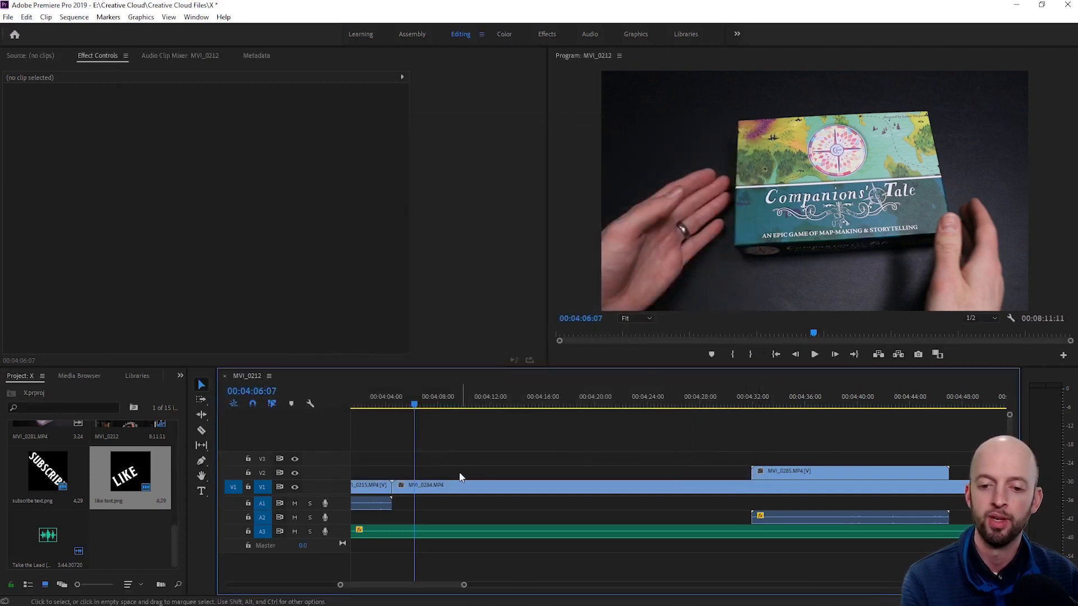
- Record a voice-over on track A1 from about 4:06 to 4:13, select the recorded clip, and return the playhead to its start
{"action": "left_click", "coordinate": [325, 504]}
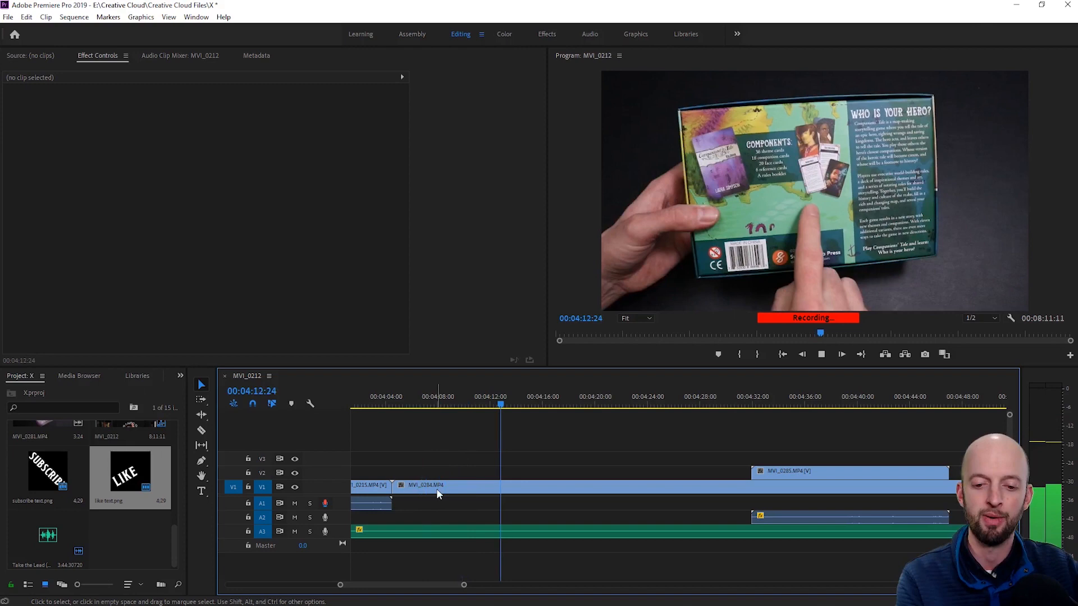
{"action": "key", "text": "space"}
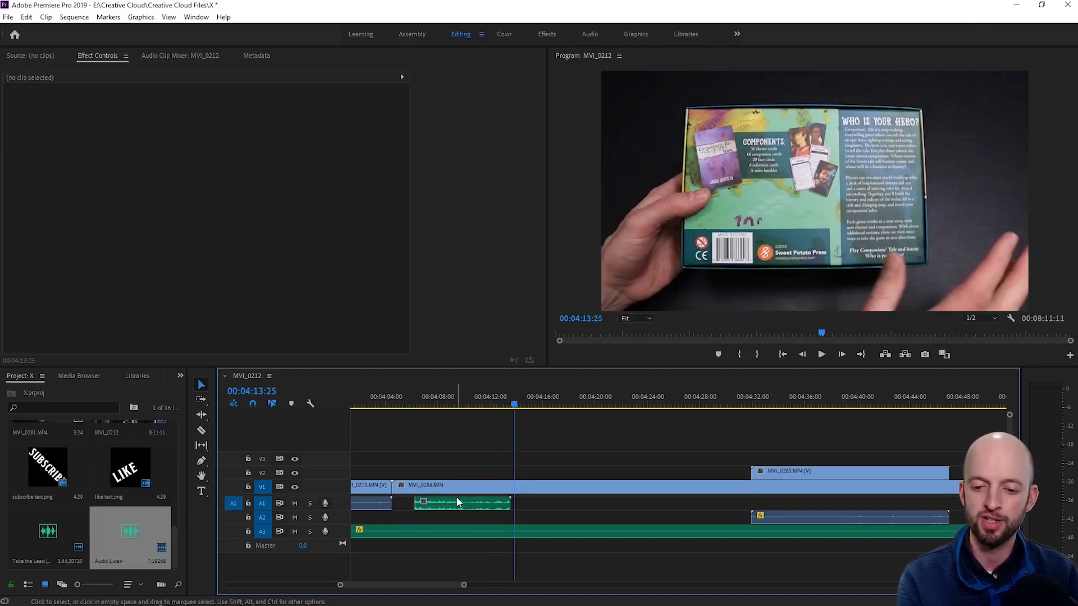
{"action": "left_click", "coordinate": [465, 504]}
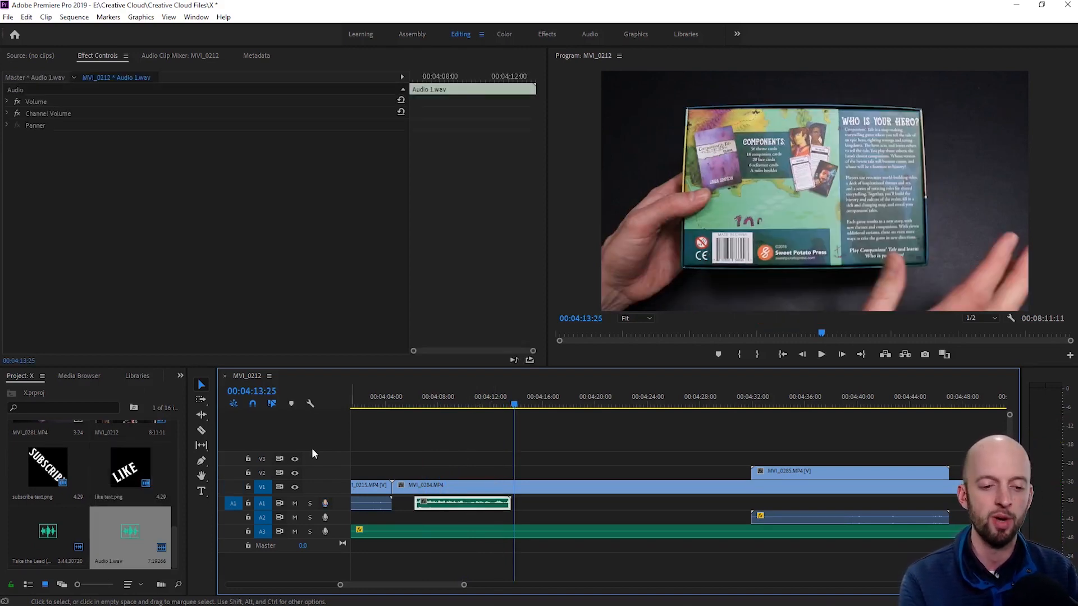
{"action": "left_click", "coordinate": [413, 396]}
- Switch to the Effects workspace and apply a Constant Power crossfade to the end of the music clip on A3
{"action": "left_click_drag", "start_coordinate": [405, 586], "coordinate": [370, 592]}
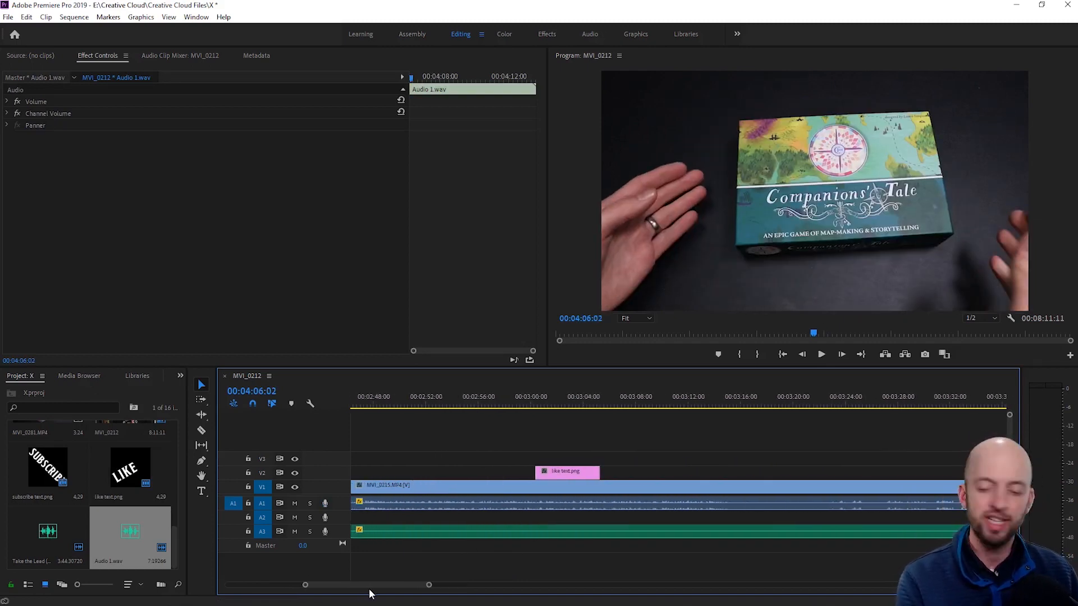
{"action": "key", "text": "minus"}
{"action": "key", "text": "minus"}
{"action": "left_click_drag", "start_coordinate": [443, 588], "coordinate": [490, 588]}
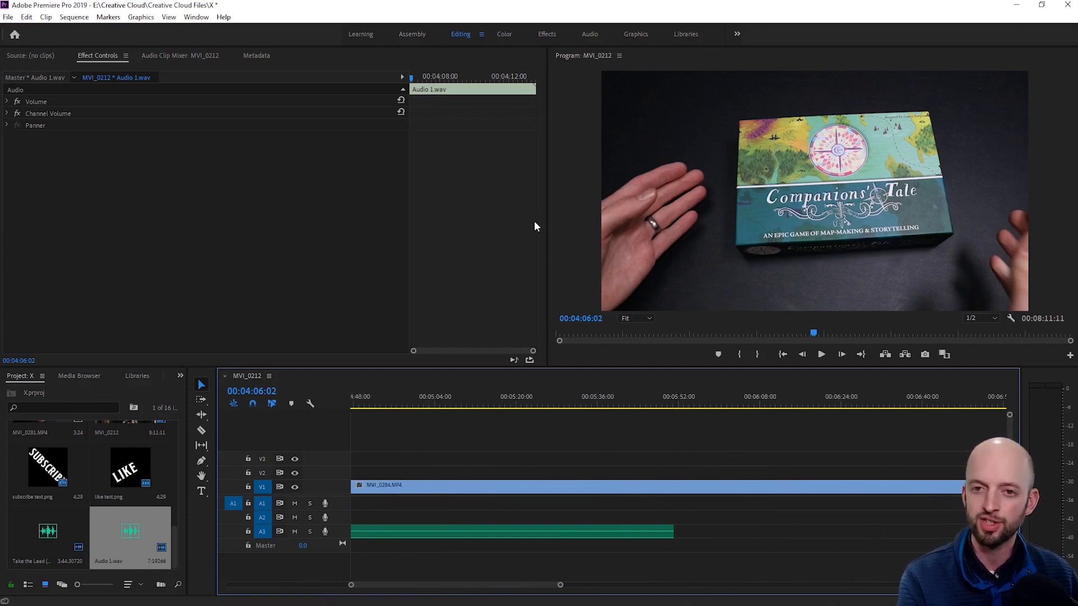
{"action": "left_click", "coordinate": [547, 35]}
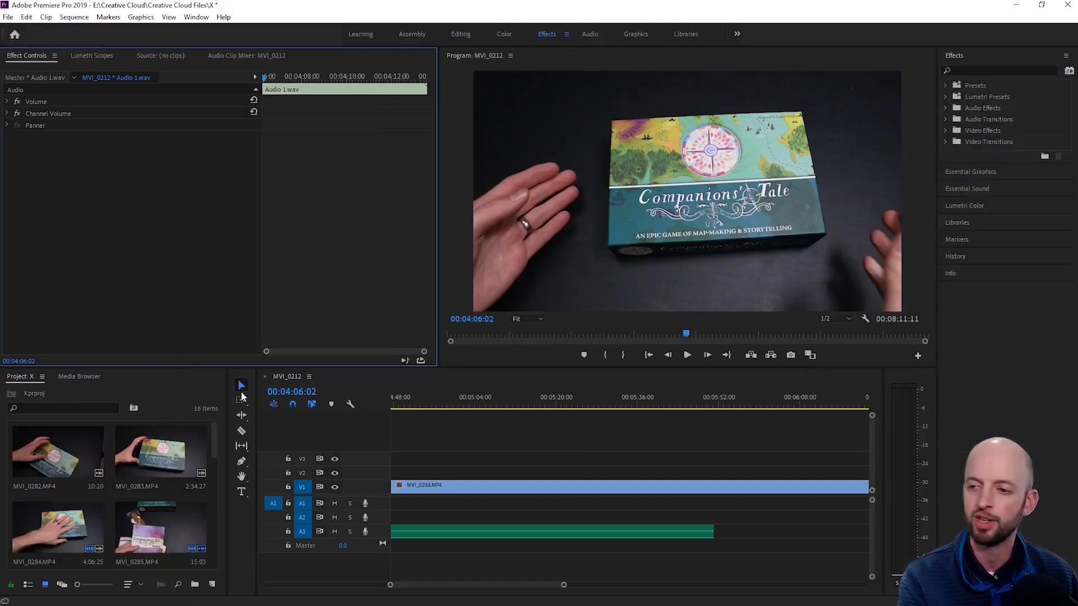
{"action": "left_click", "coordinate": [951, 121]}
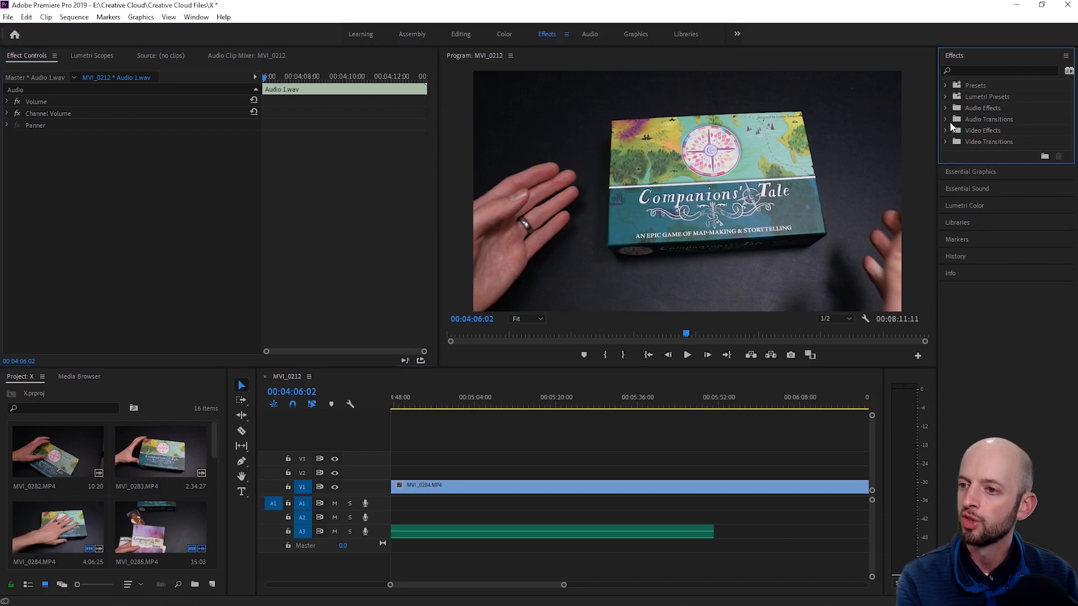
{"action": "left_click", "coordinate": [945, 119]}
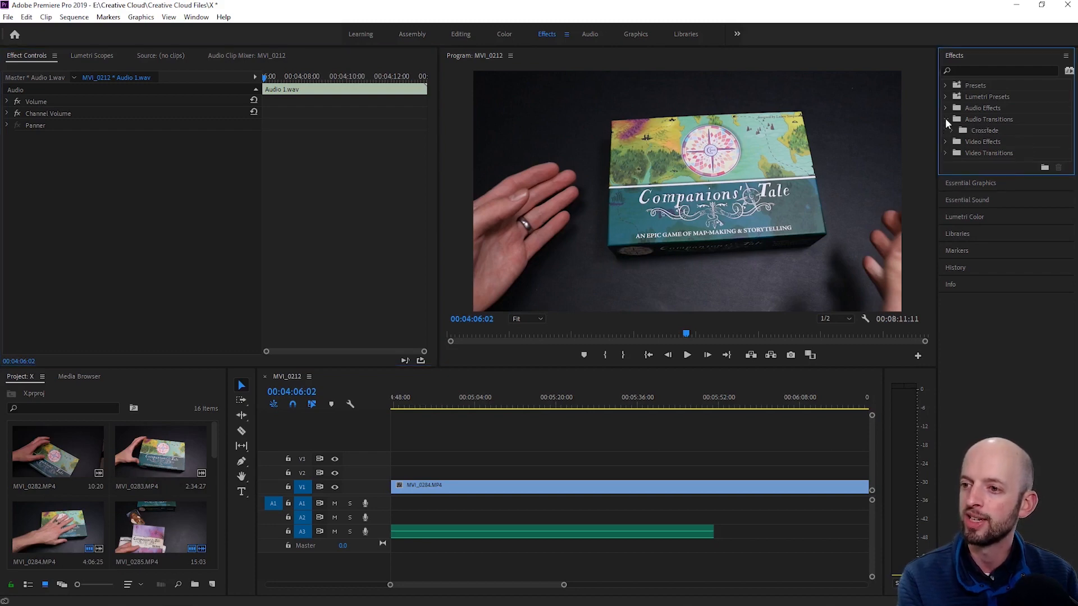
{"action": "double_click", "coordinate": [979, 130]}
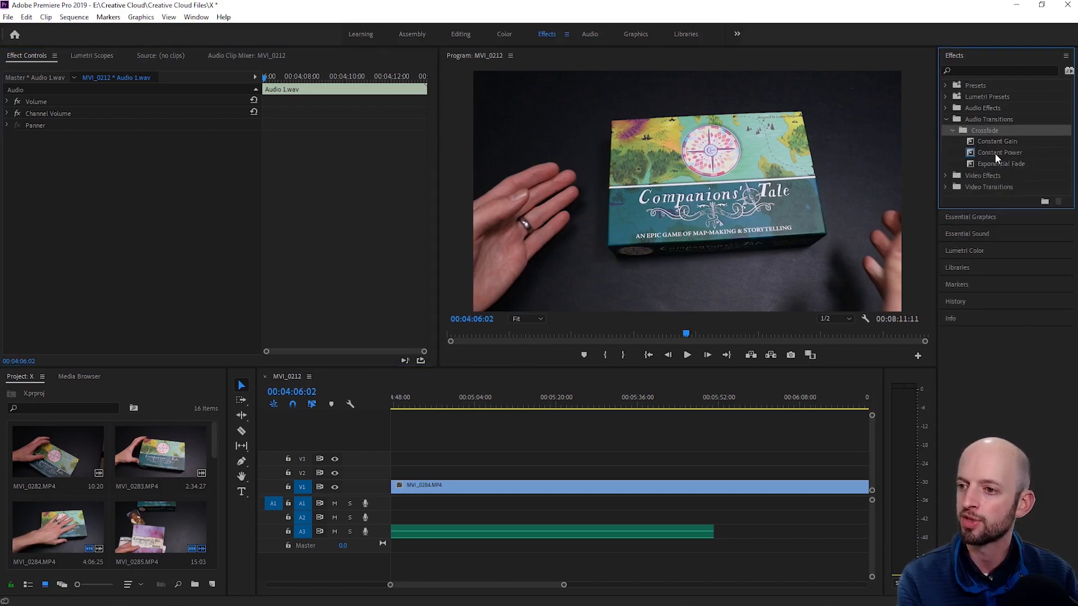
{"action": "left_click_drag", "start_coordinate": [996, 154], "coordinate": [707, 534]}
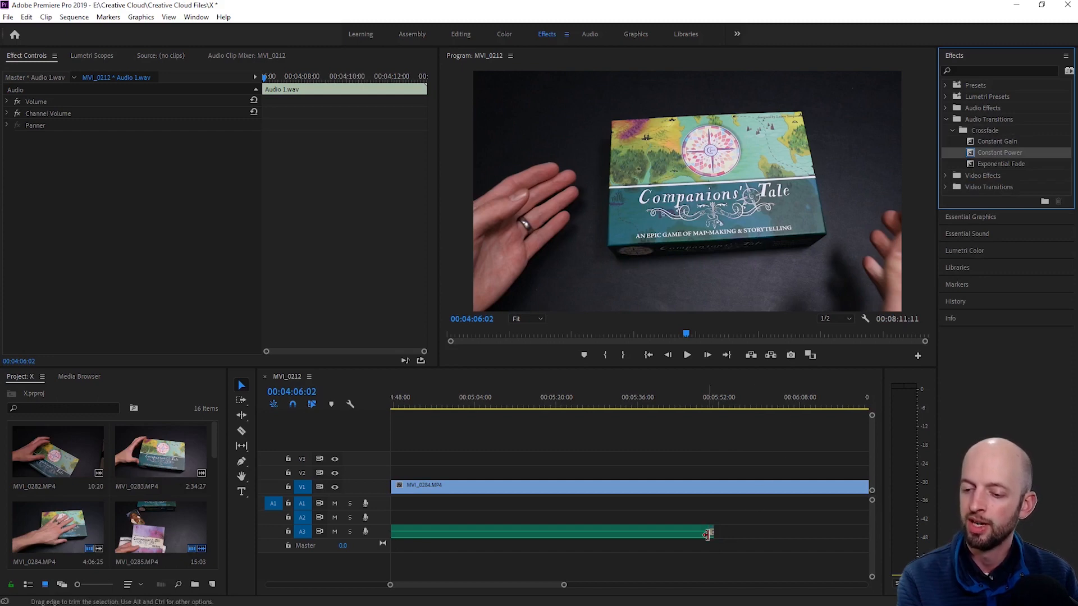
- Lengthen the Constant Power fade at the end of the music clip to a duration of 00:00:03:07
{"action": "scroll", "coordinate": [731, 512], "scroll_direction": "up", "scroll_amount": 5}
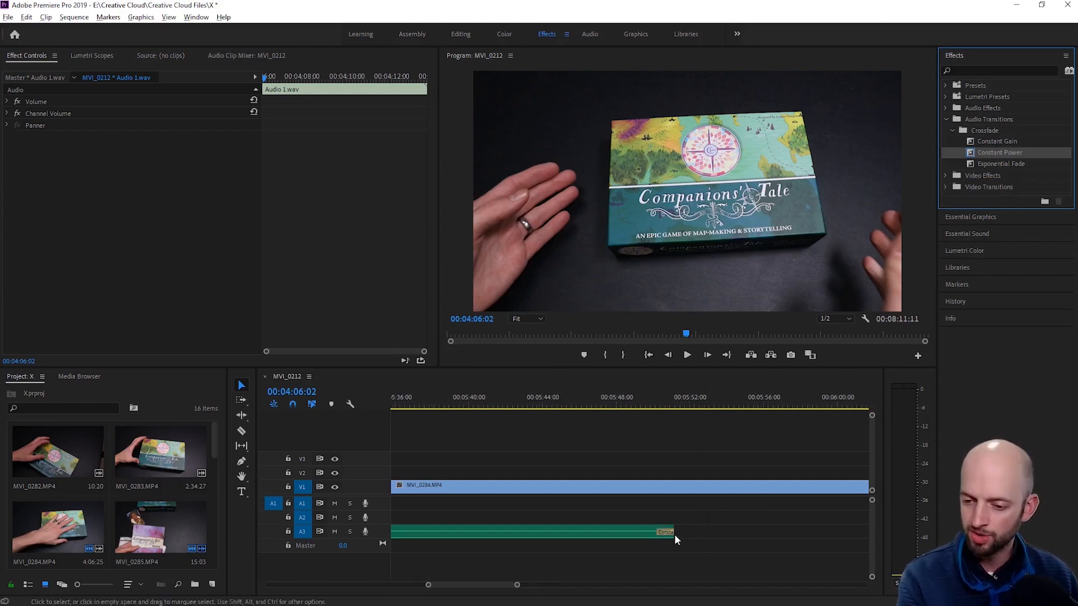
{"action": "scroll", "coordinate": [668, 534], "scroll_direction": "up", "scroll_amount": 1}
{"action": "left_click_drag", "start_coordinate": [626, 533], "coordinate": [493, 531]}
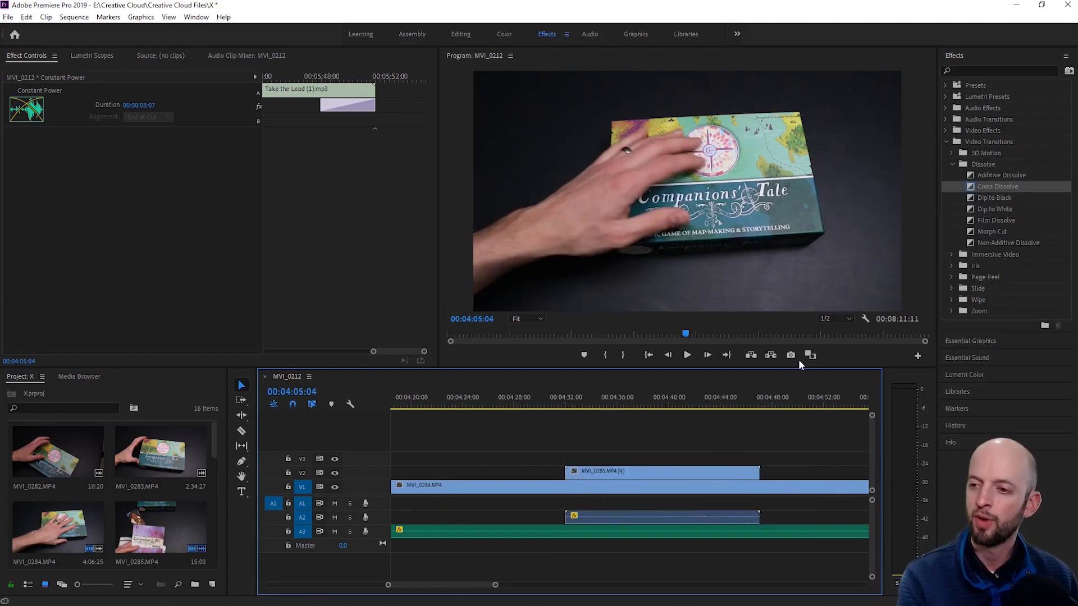
- Apply a Cross Dissolve to the start of MVI_0285 on V2 and play the transition from about 4:30 to 4:34
{"action": "mouse_move", "coordinate": [546, 405]}
{"action": "left_mouse_down"}
{"action": "mouse_move", "coordinate": [584, 414]}
{"action": "mouse_move", "coordinate": [533, 413]}
{"action": "mouse_move", "coordinate": [572, 417]}
{"action": "mouse_move", "coordinate": [547, 427]}
{"action": "left_mouse_up"}
{"action": "left_click_drag", "start_coordinate": [991, 189], "coordinate": [572, 473]}
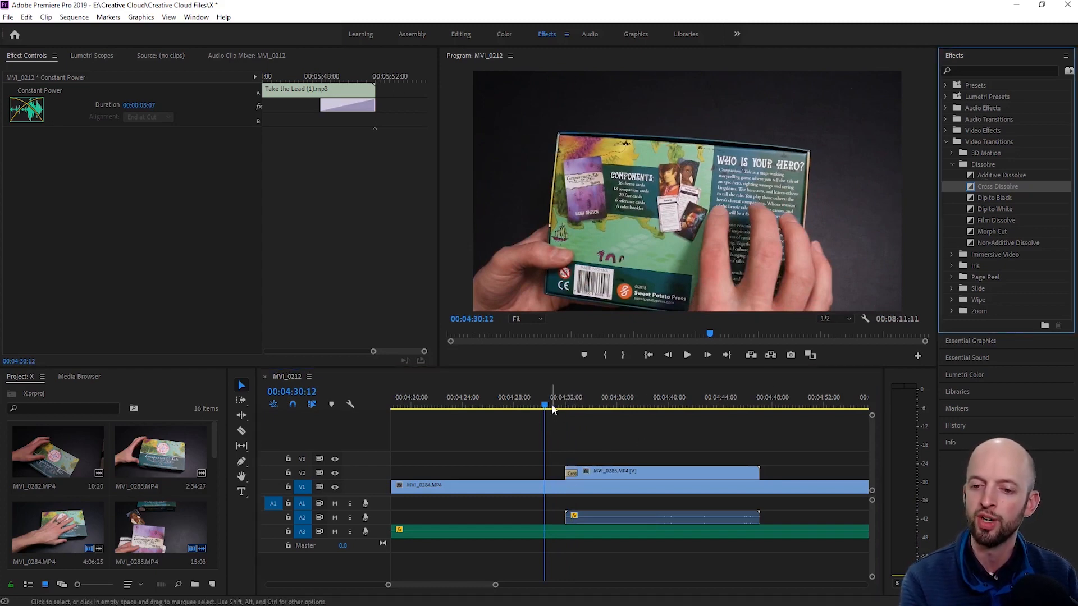
{"action": "key", "text": "space"}
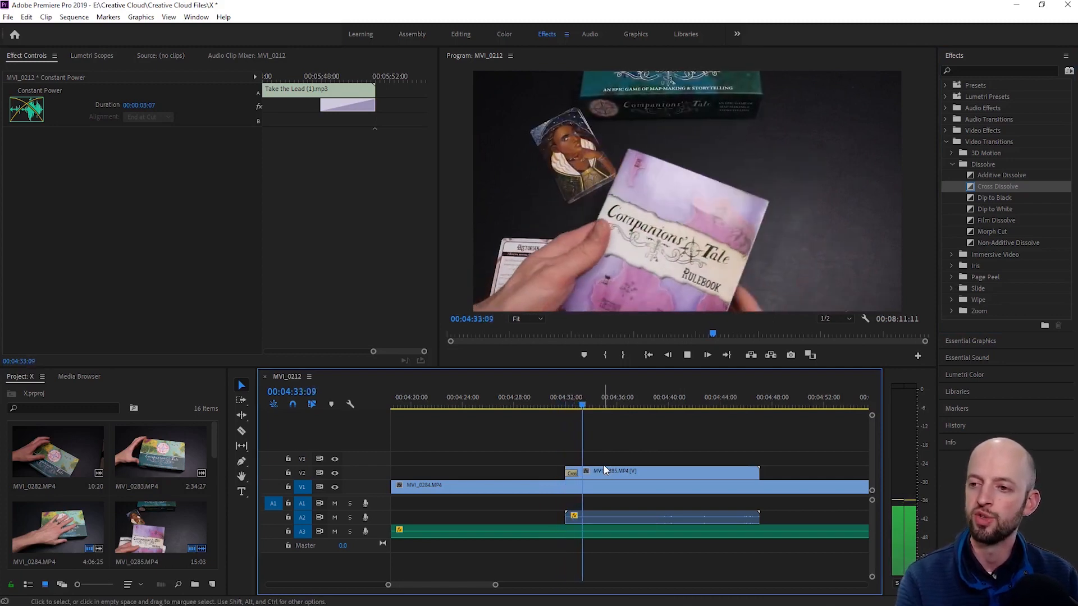
{"action": "key", "text": "space"}
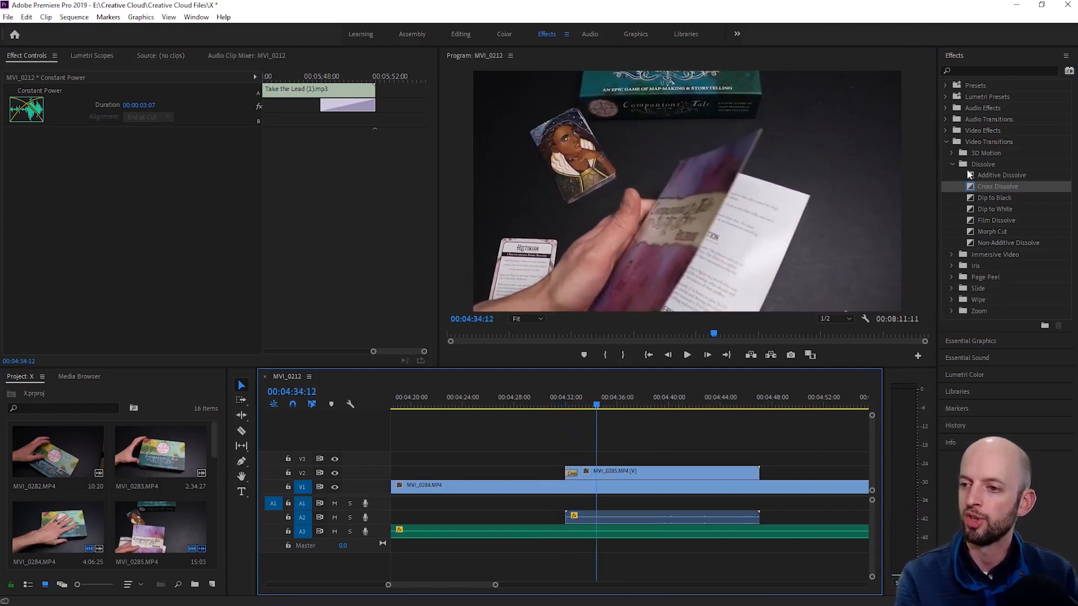
{"action": "left_click", "coordinate": [951, 163]}
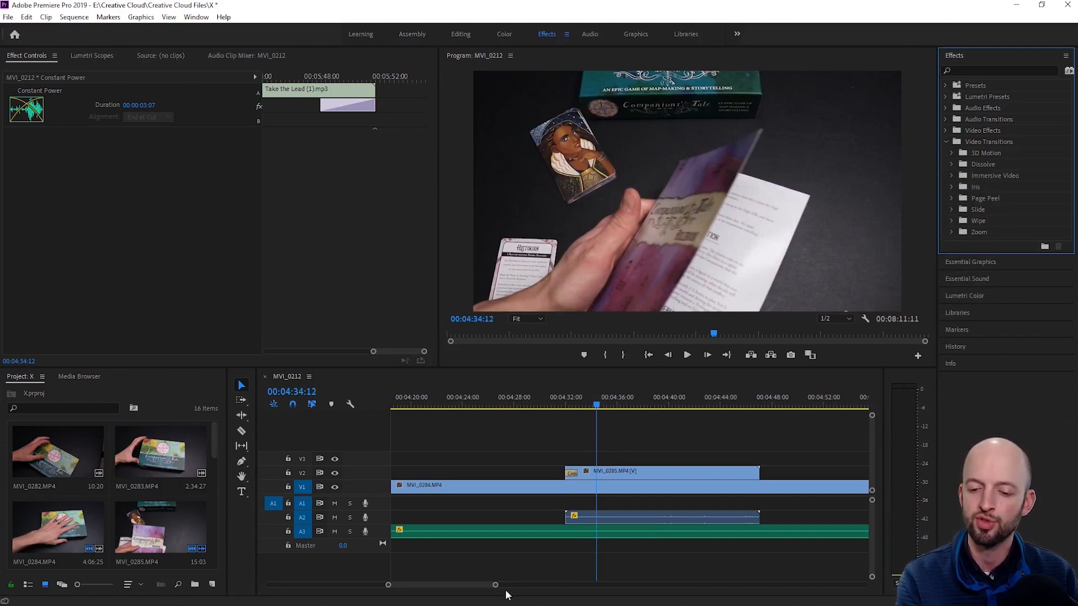
- Place like text.png on V2 at about 0:06 near the sequence start and play it to about 0:08
{"action": "scroll", "coordinate": [337, 549], "scroll_direction": "up", "scroll_amount": 2}
{"action": "scroll", "coordinate": [171, 492], "scroll_direction": "down", "scroll_amount": 3}
{"action": "left_click_drag", "start_coordinate": [391, 586], "coordinate": [272, 587]}
{"action": "left_click_drag", "start_coordinate": [161, 460], "coordinate": [476, 472]}
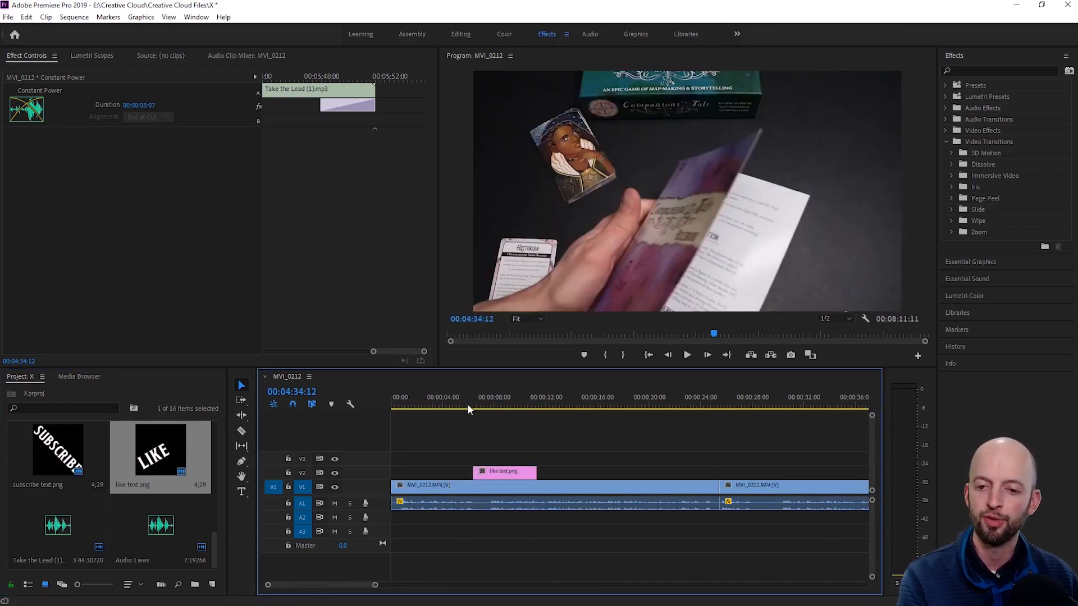
{"action": "left_click", "coordinate": [474, 410]}
{"action": "key", "text": "space"}
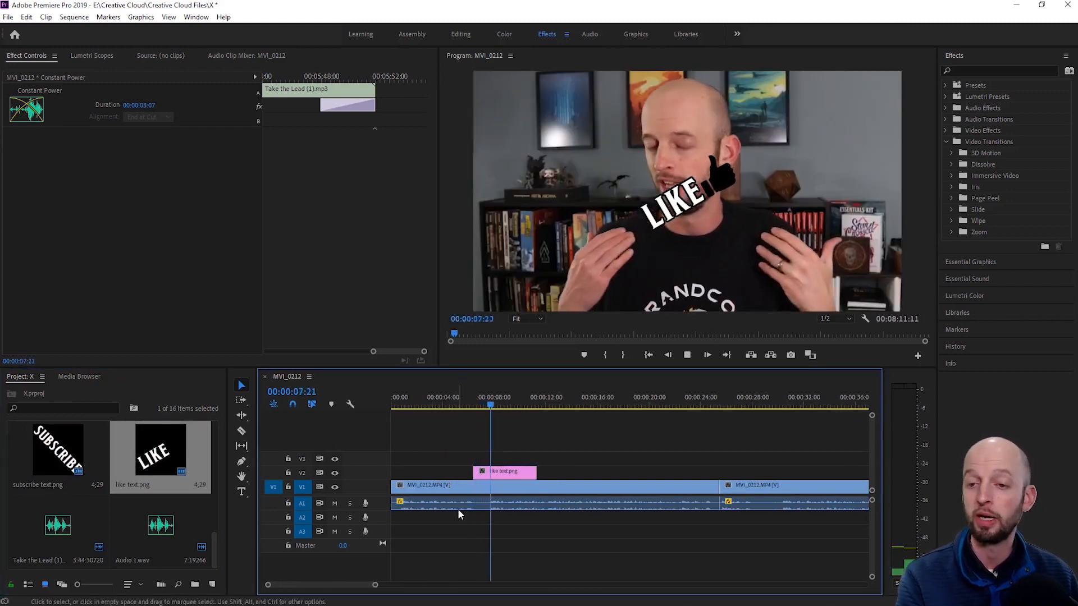
{"action": "key", "text": "space"}
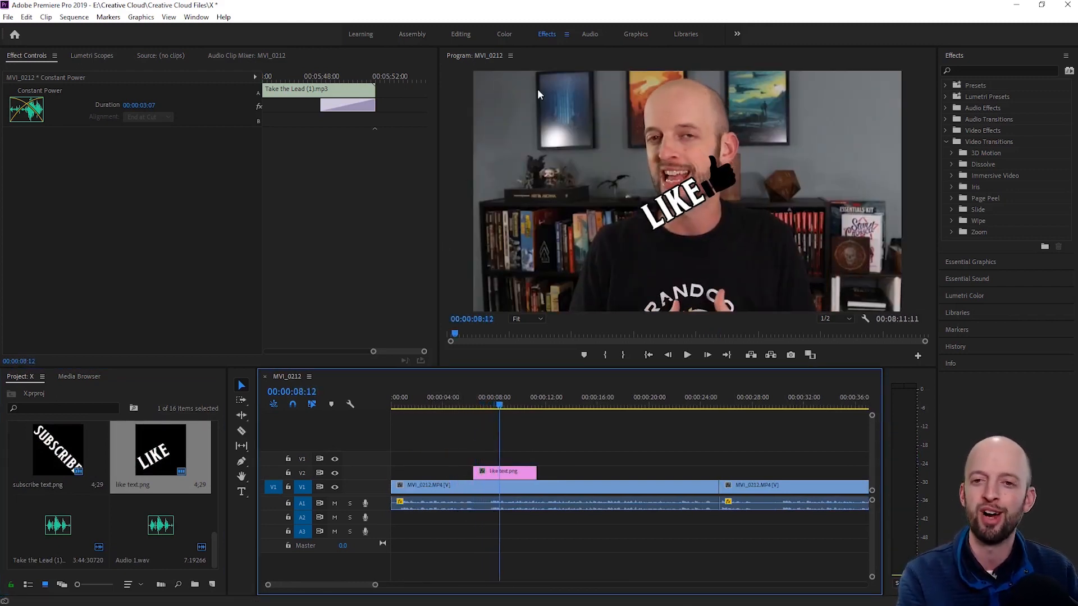
- In the Editing workspace, move the like text.png overlay to position 374.1, 322.0 beside the speaker's head and scale it to 138.3
{"action": "left_click", "coordinate": [467, 35]}
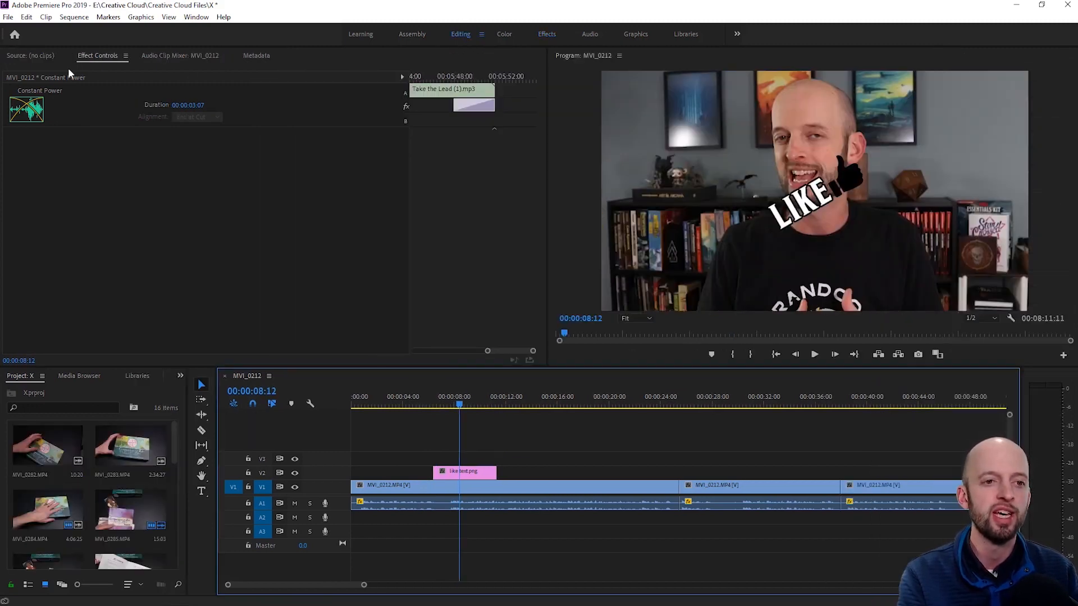
{"action": "left_click", "coordinate": [96, 56]}
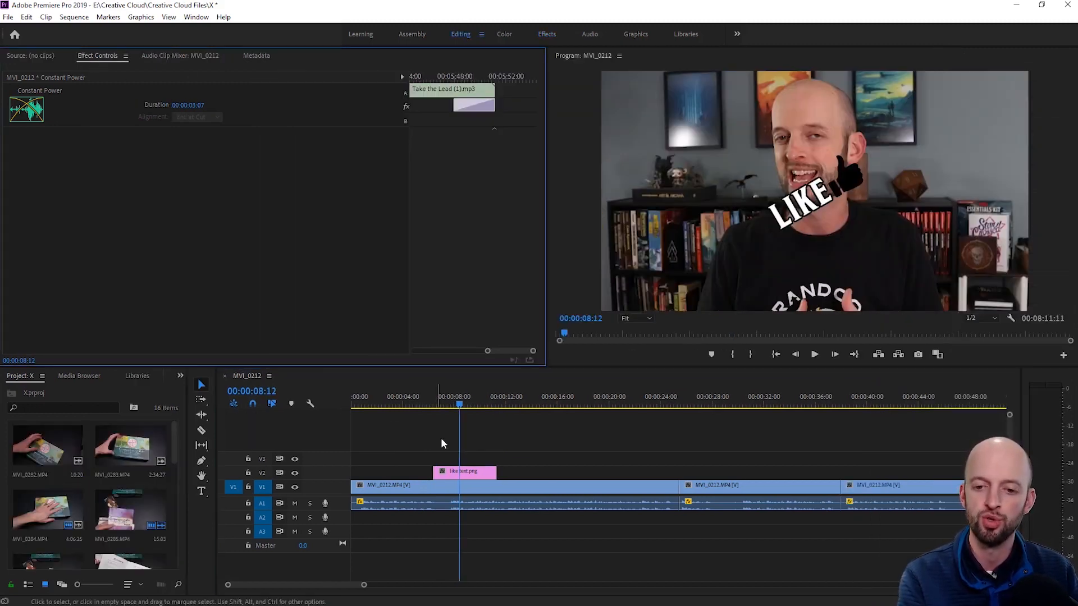
{"action": "left_click", "coordinate": [473, 471]}
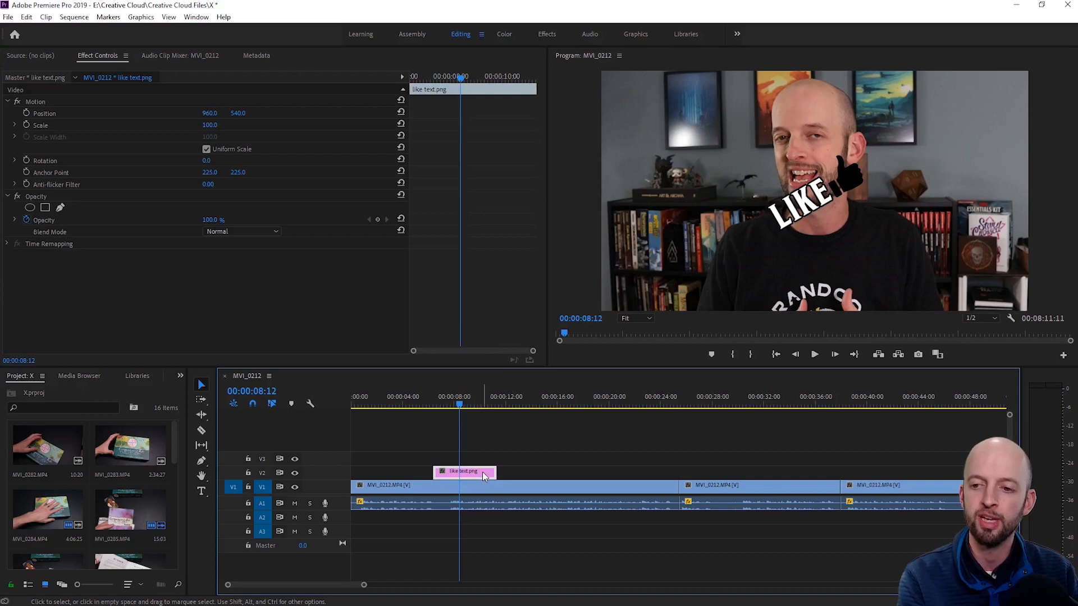
{"action": "left_click", "coordinate": [48, 101]}
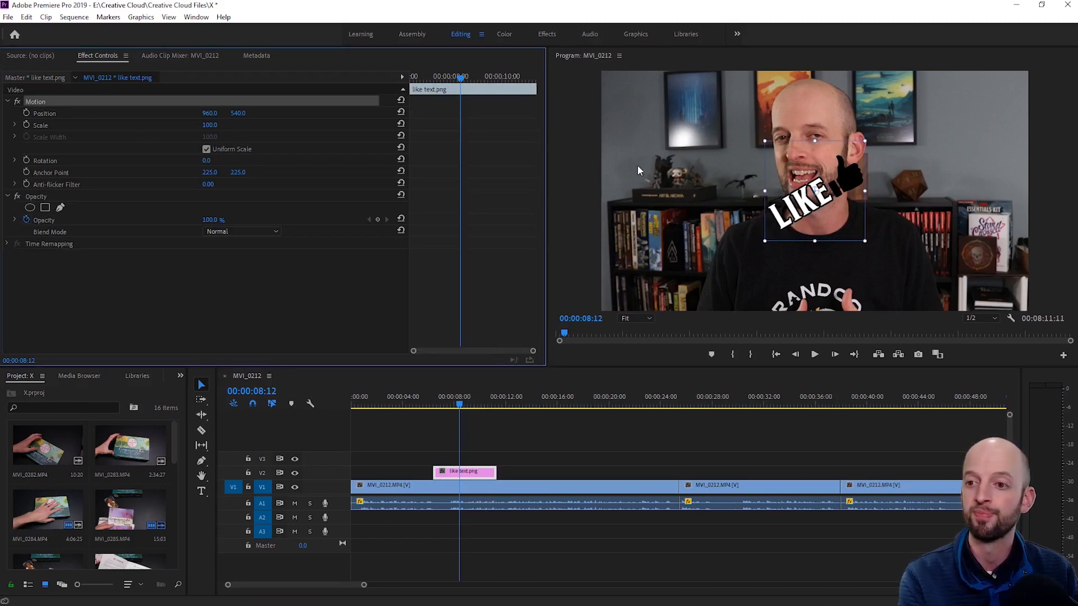
{"action": "left_click_drag", "start_coordinate": [791, 213], "coordinate": [639, 152]}
{"action": "left_click_drag", "start_coordinate": [714, 183], "coordinate": [736, 200]}
{"action": "left_click_drag", "start_coordinate": [651, 166], "coordinate": [671, 177]}
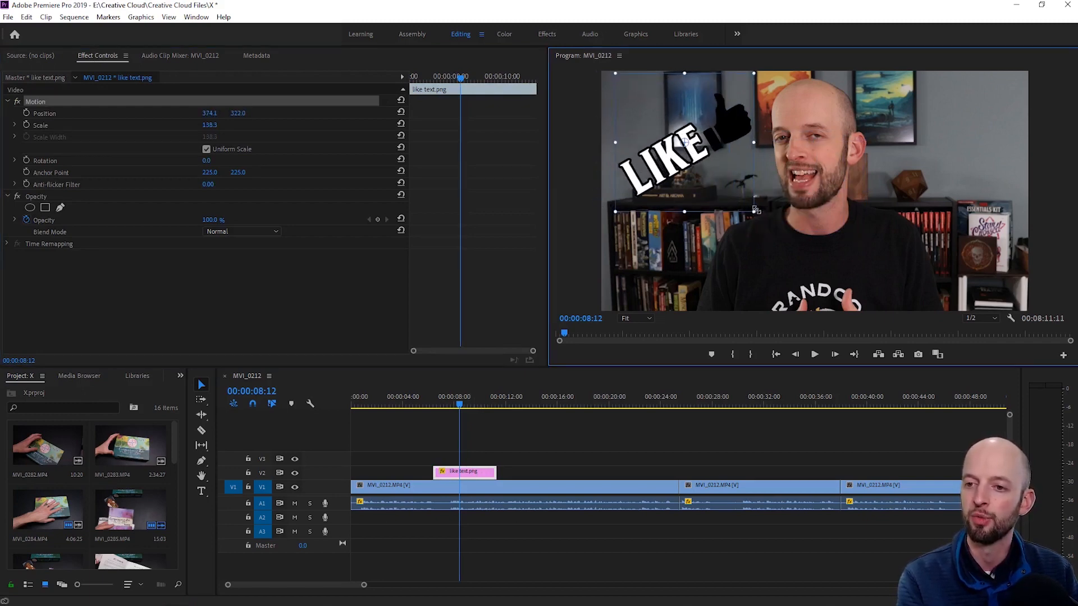
- Rotate the like text.png overlay to -4.1° and preview it from about 0:05 to 0:07
{"action": "left_click_drag", "start_coordinate": [761, 217], "coordinate": [765, 212]}
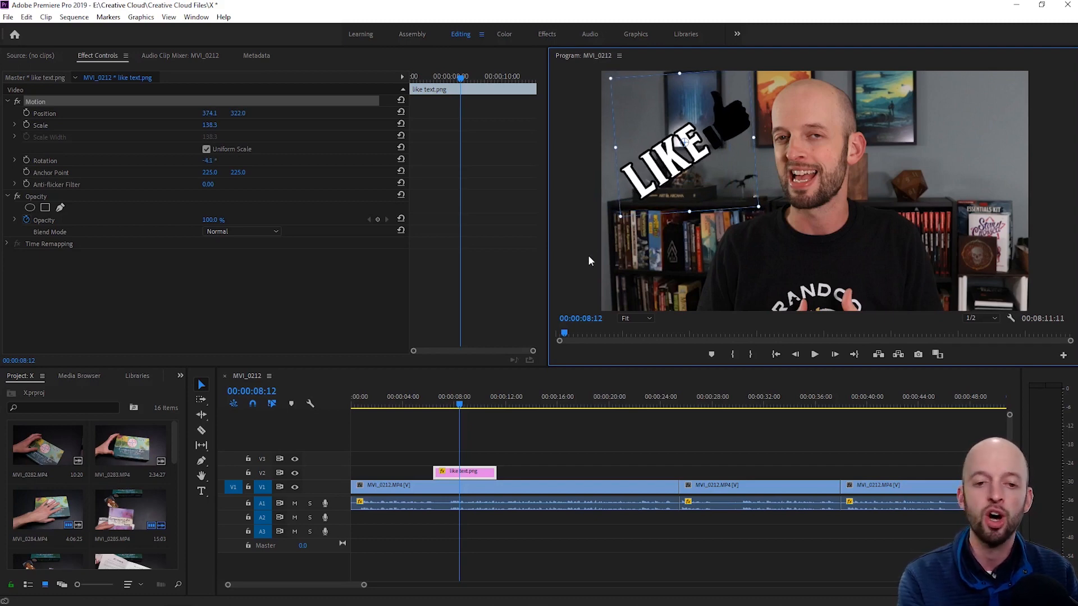
{"action": "left_click", "coordinate": [418, 400]}
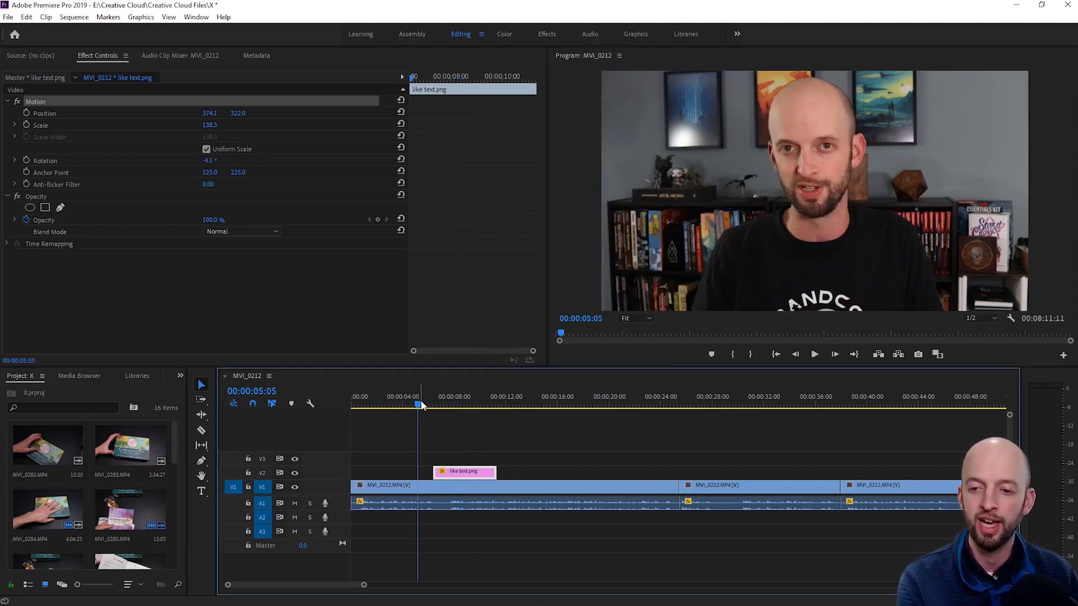
{"action": "key", "text": "space"}
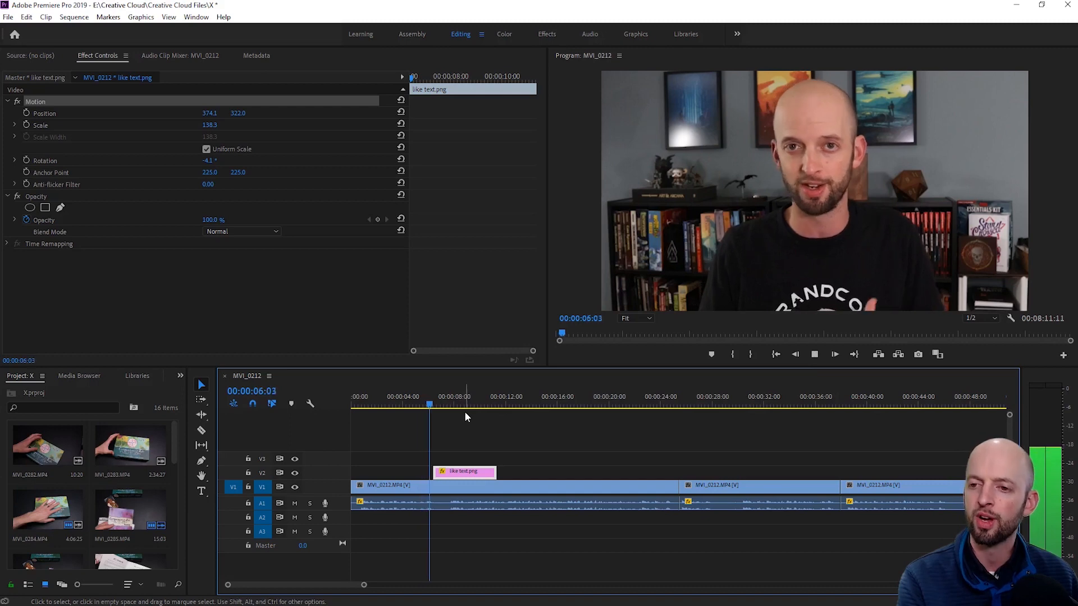
{"action": "key", "text": "space"}
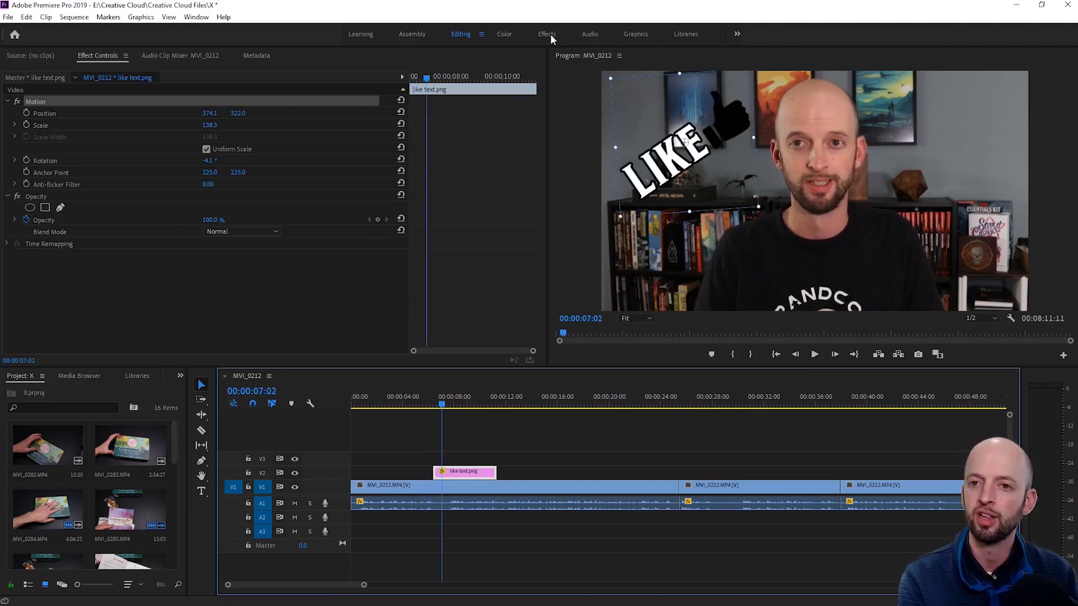
- In the Effects workspace, apply a Push transition to the start of like text.png and play it from about 0:05 to 0:08
{"action": "key", "text": "shift+7"}
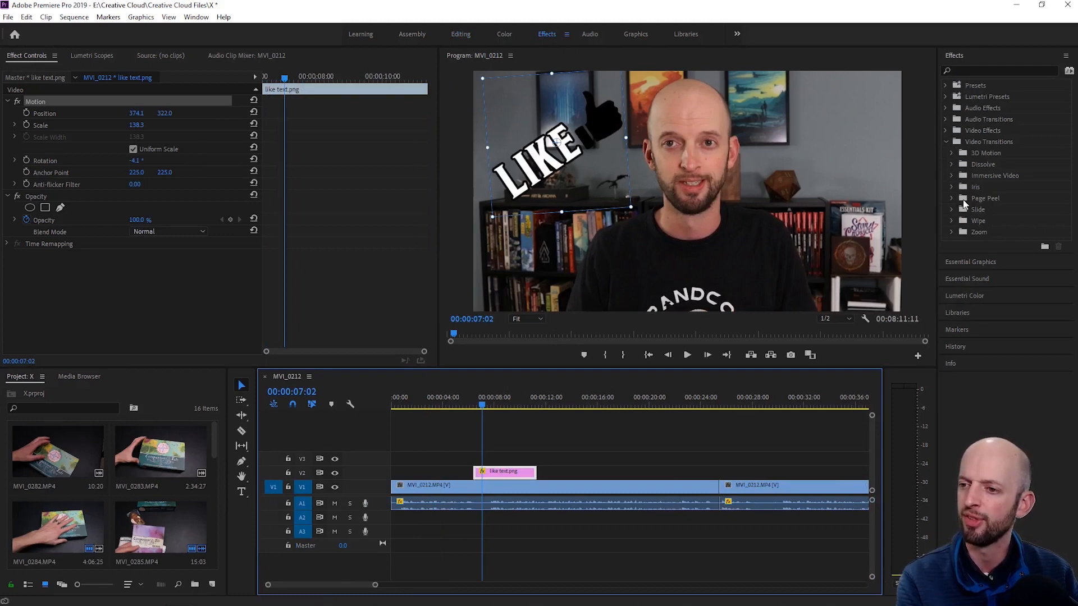
{"action": "left_click", "coordinate": [951, 210]}
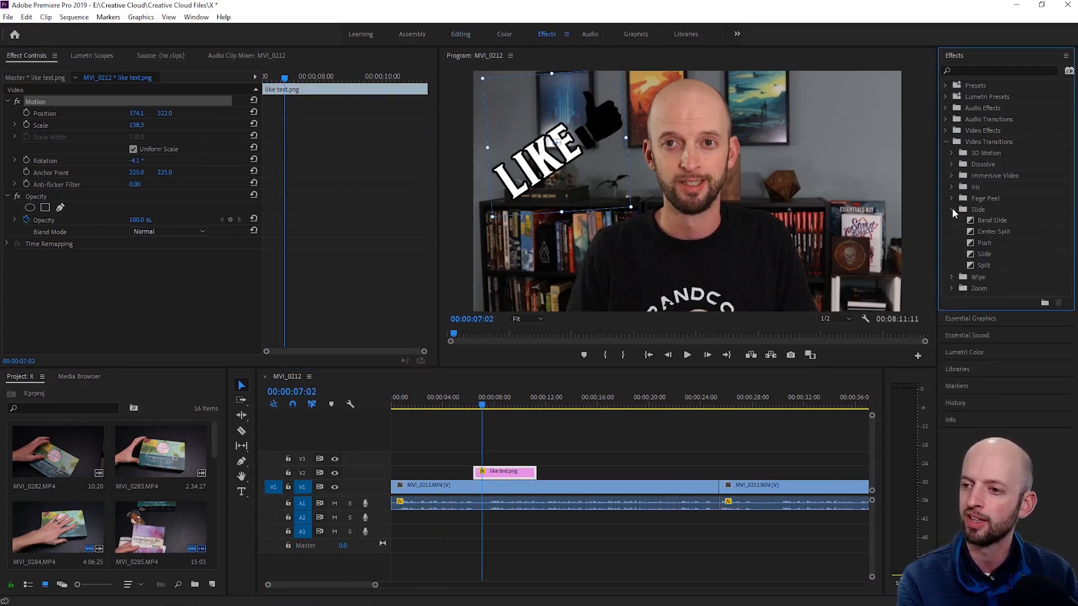
{"action": "left_click_drag", "start_coordinate": [986, 242], "coordinate": [486, 483]}
{"action": "left_click", "coordinate": [458, 403]}
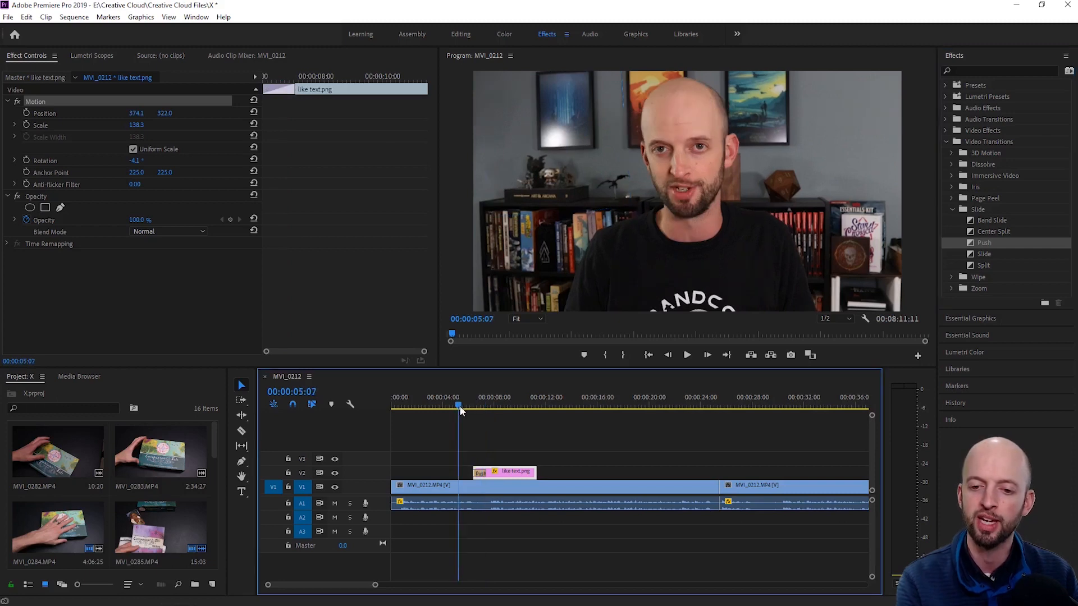
{"action": "key", "text": "space"}
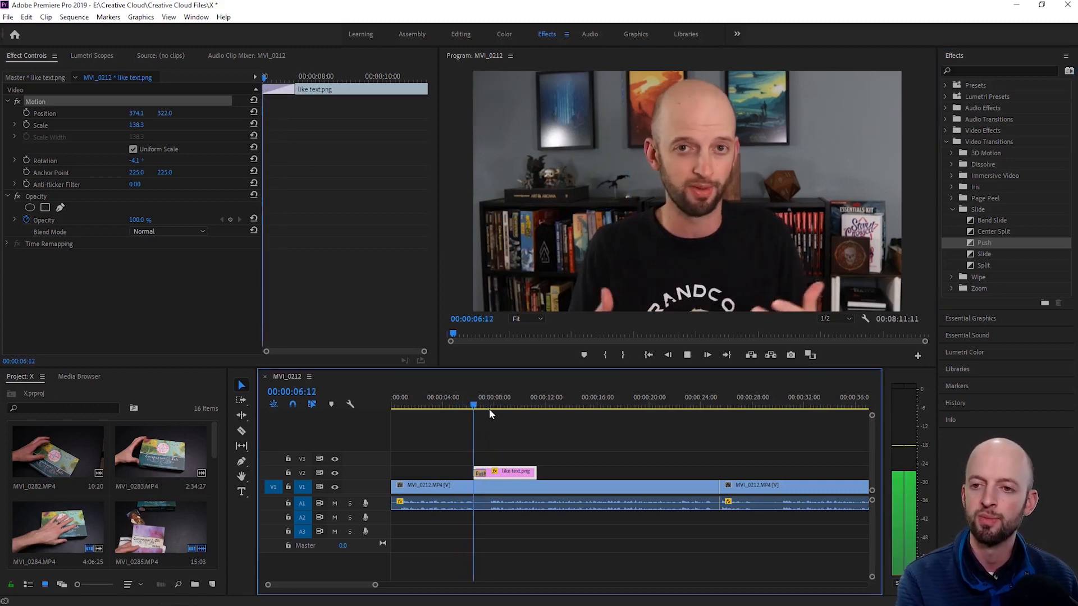
{"action": "key", "text": "space"}
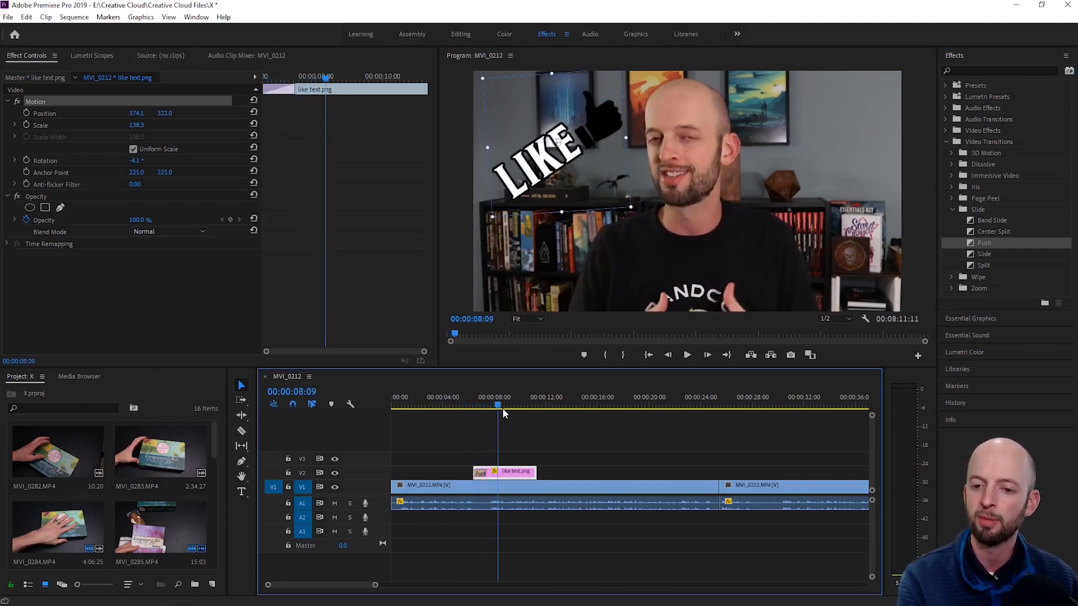
- Add a reversed Push transition to the end of like text.png and play the overlay from about 0:05
{"action": "left_click_drag", "start_coordinate": [990, 244], "coordinate": [601, 443]}
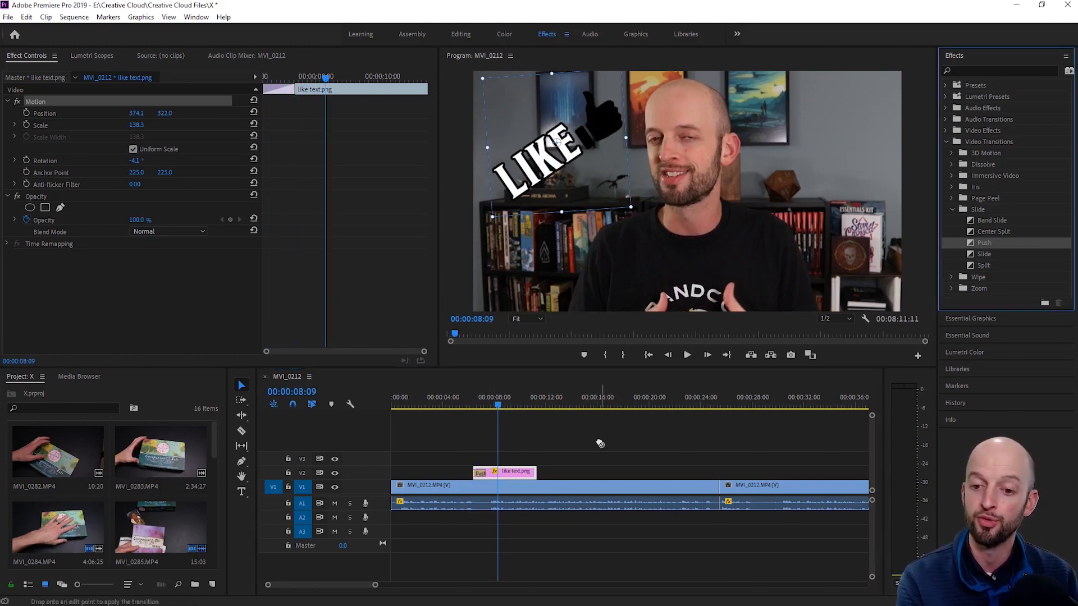
{"action": "left_click_drag", "start_coordinate": [540, 479], "coordinate": [533, 474]}
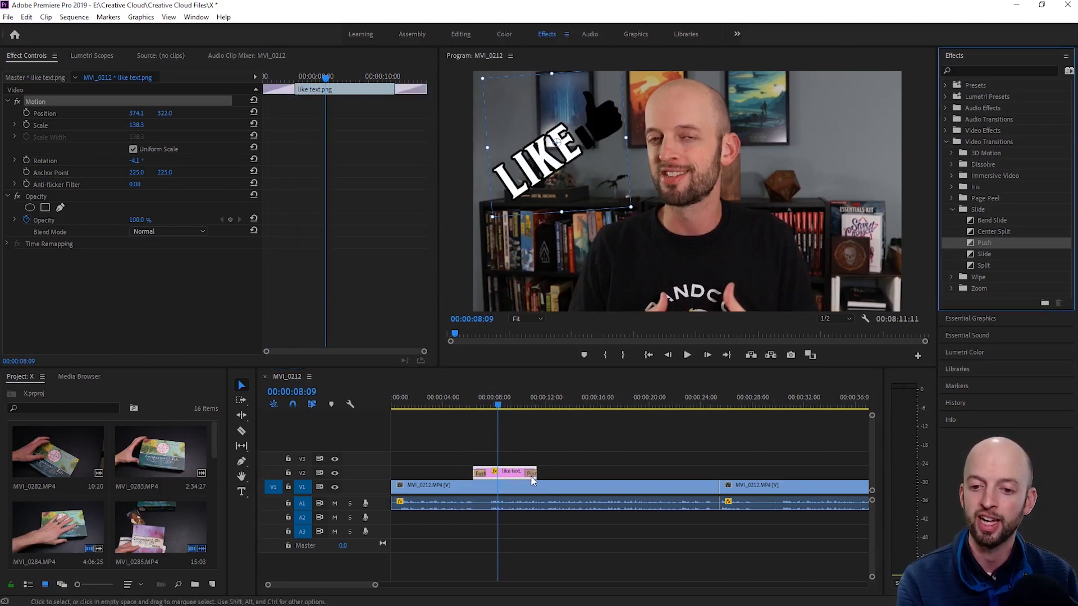
{"action": "left_click", "coordinate": [532, 475]}
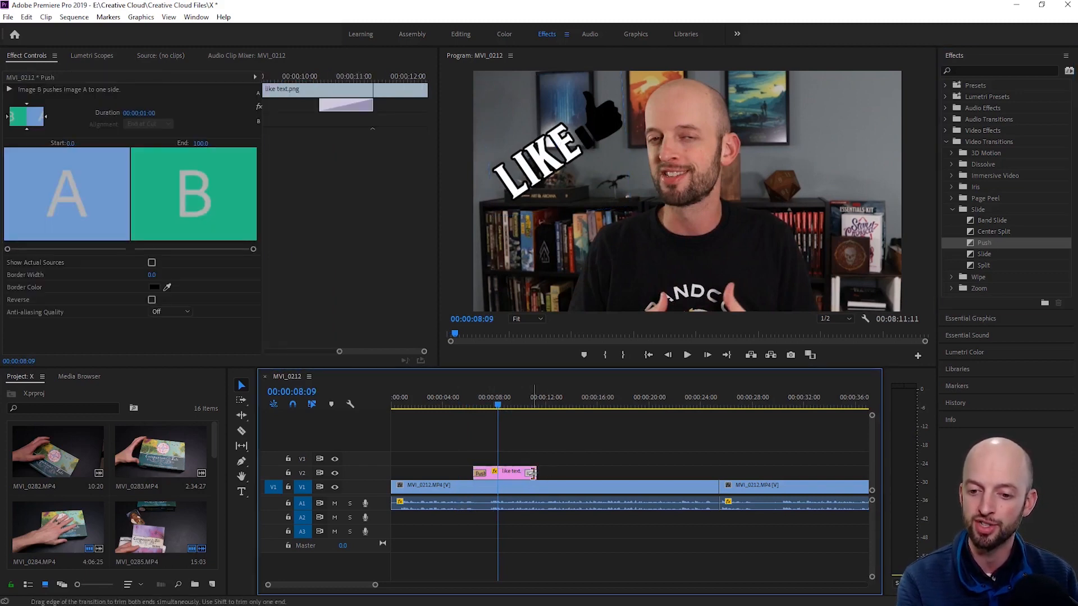
{"action": "left_click", "coordinate": [151, 300]}
{"action": "left_click", "coordinate": [458, 400]}
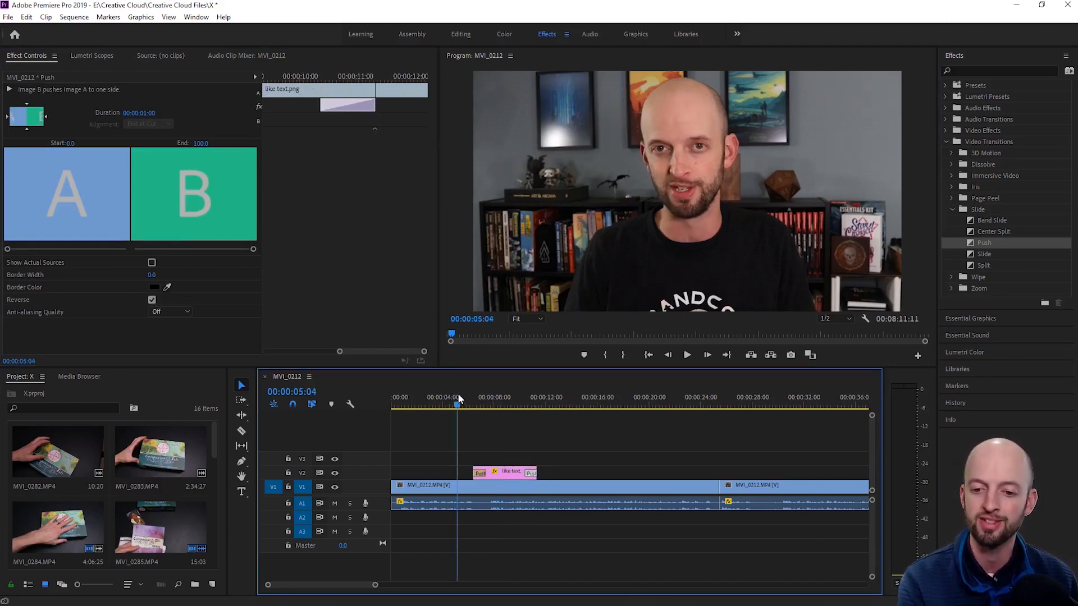
{"action": "key", "text": "space"}
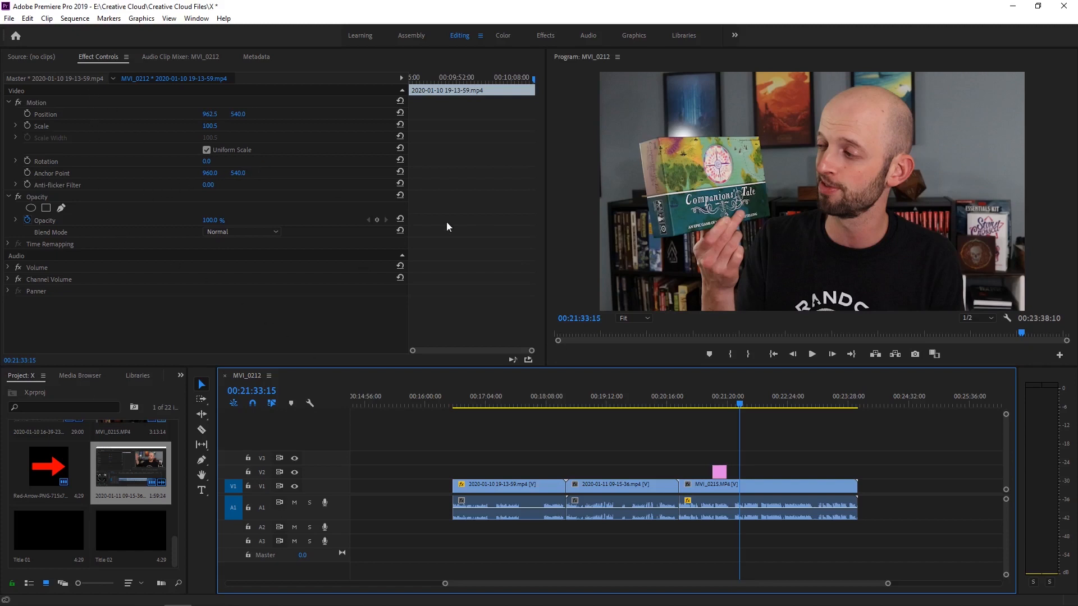
- Add the text "Coming Soon!" above the game box at 00:21:33:15 and expand its text settings
{"action": "left_click", "coordinate": [202, 491]}
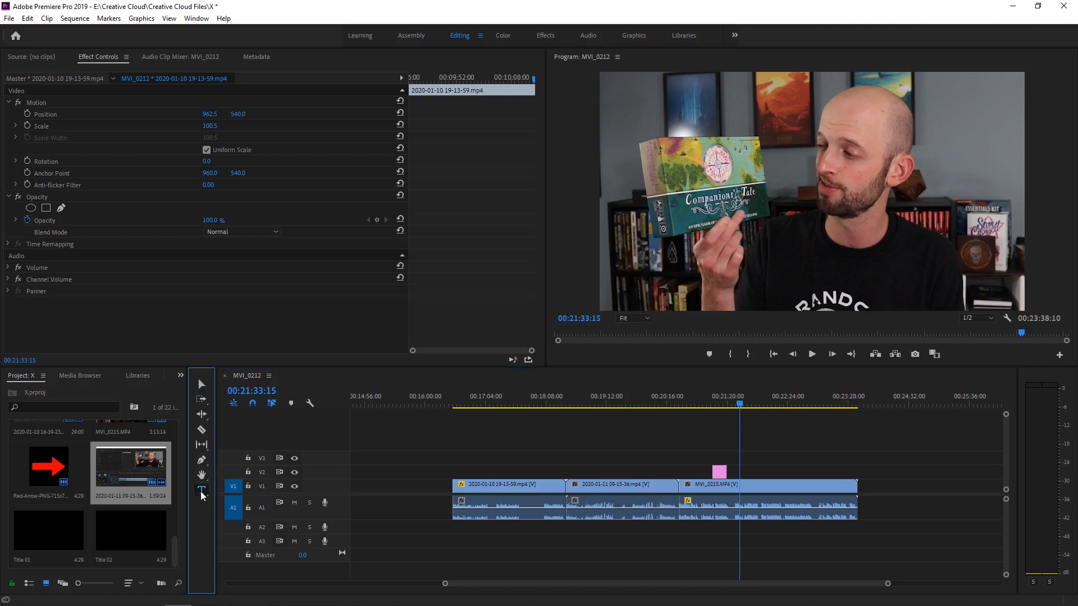
{"action": "left_click", "coordinate": [657, 100]}
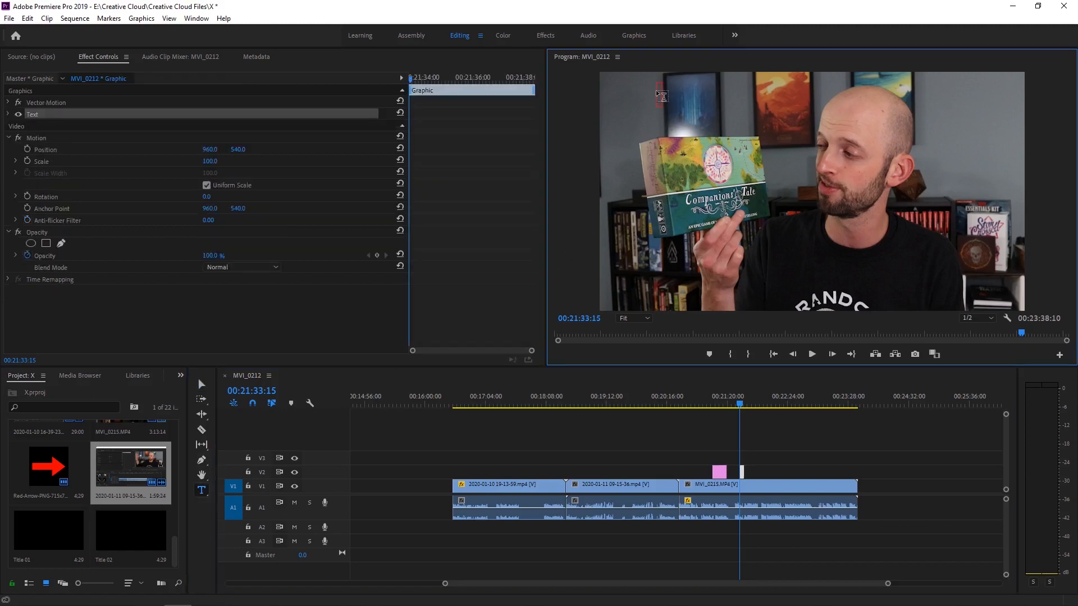
{"action": "type", "text": "Coming Soon!"}
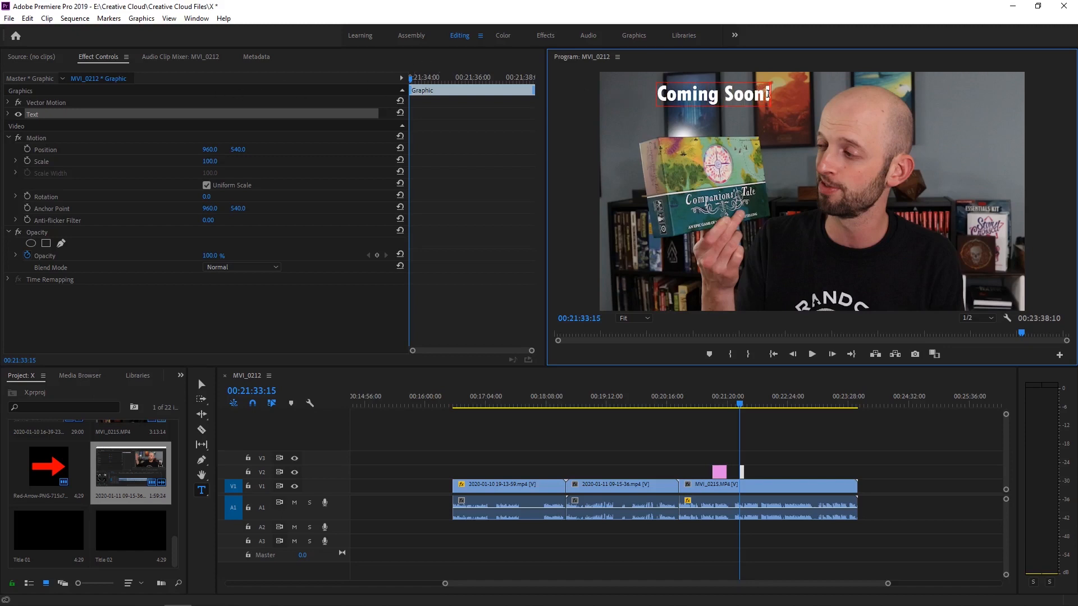
{"action": "left_click", "coordinate": [8, 115]}
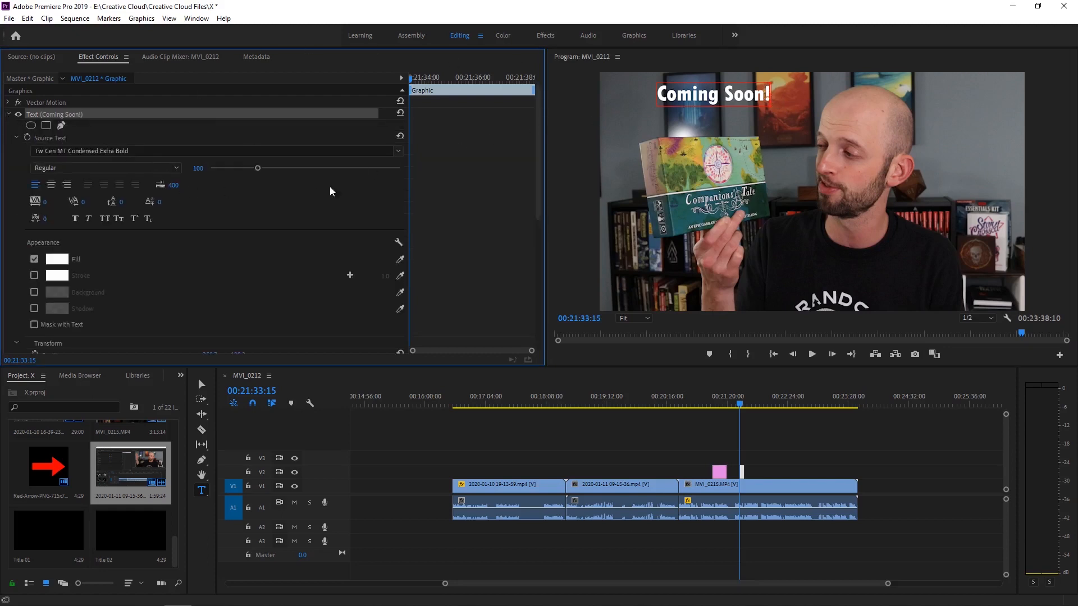
- Scale the "Coming Soon!" text to about twice its size, reposition it above the box, and extend its V2 clip to about 21:51
{"action": "left_click", "coordinate": [202, 384]}
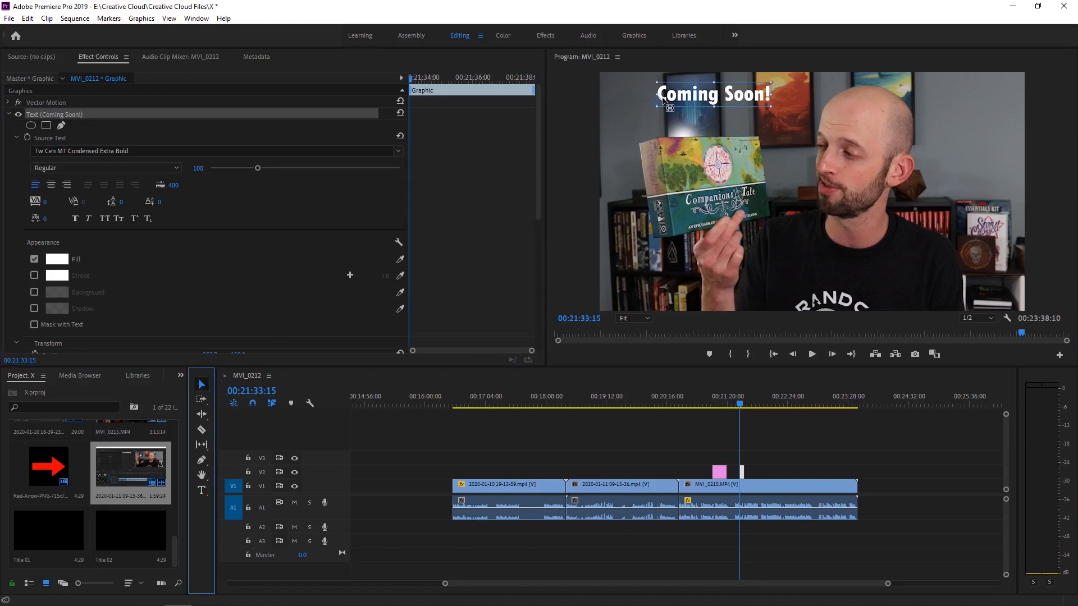
{"action": "left_click_drag", "start_coordinate": [714, 106], "coordinate": [784, 145]}
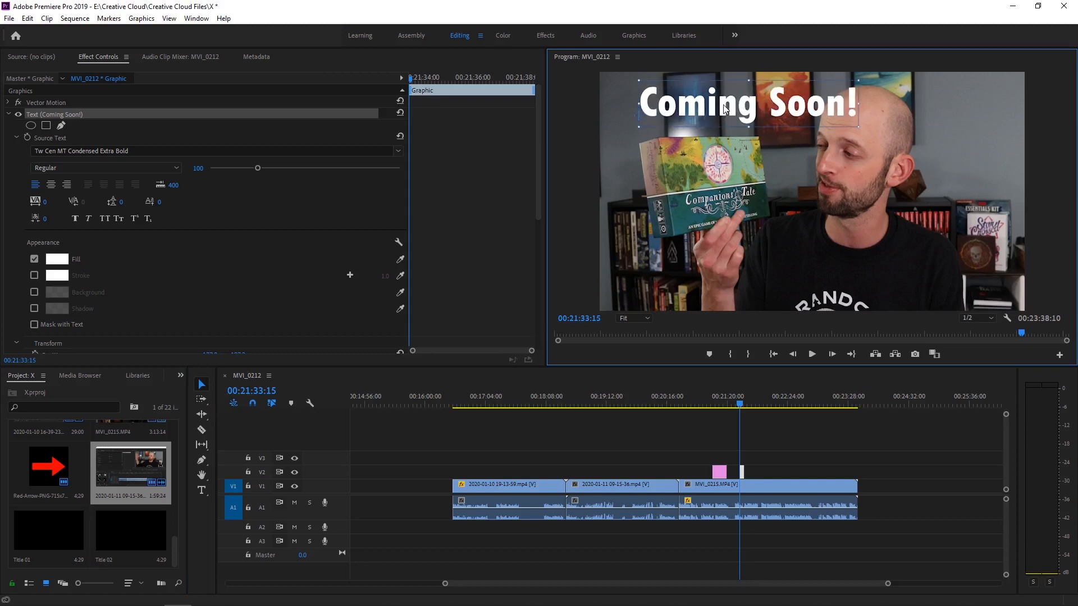
{"action": "left_click_drag", "start_coordinate": [724, 111], "coordinate": [712, 115]}
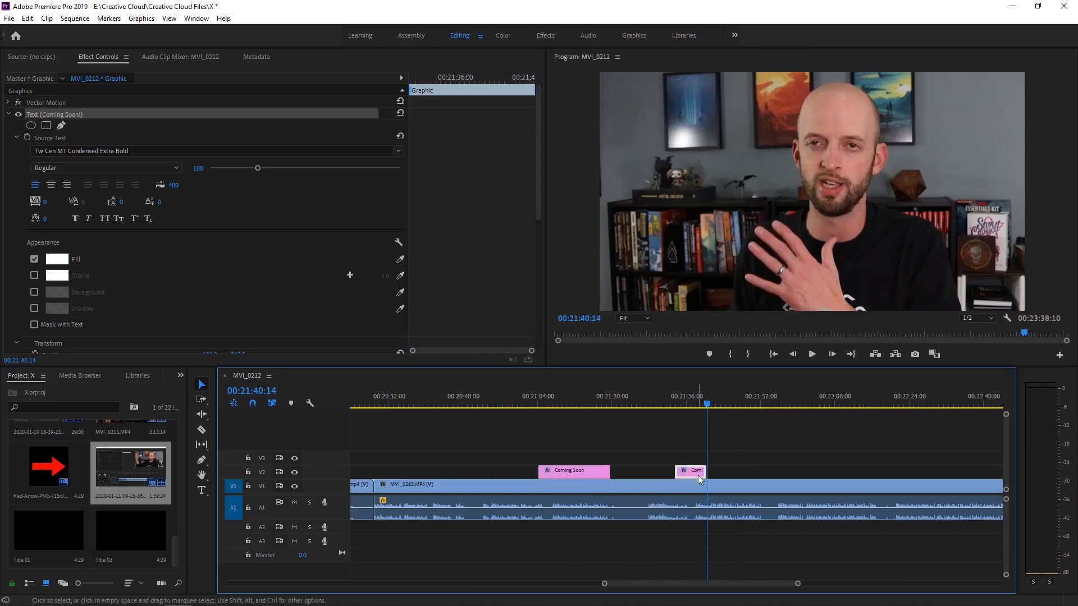
{"action": "left_click_drag", "start_coordinate": [706, 470], "coordinate": [757, 468]}
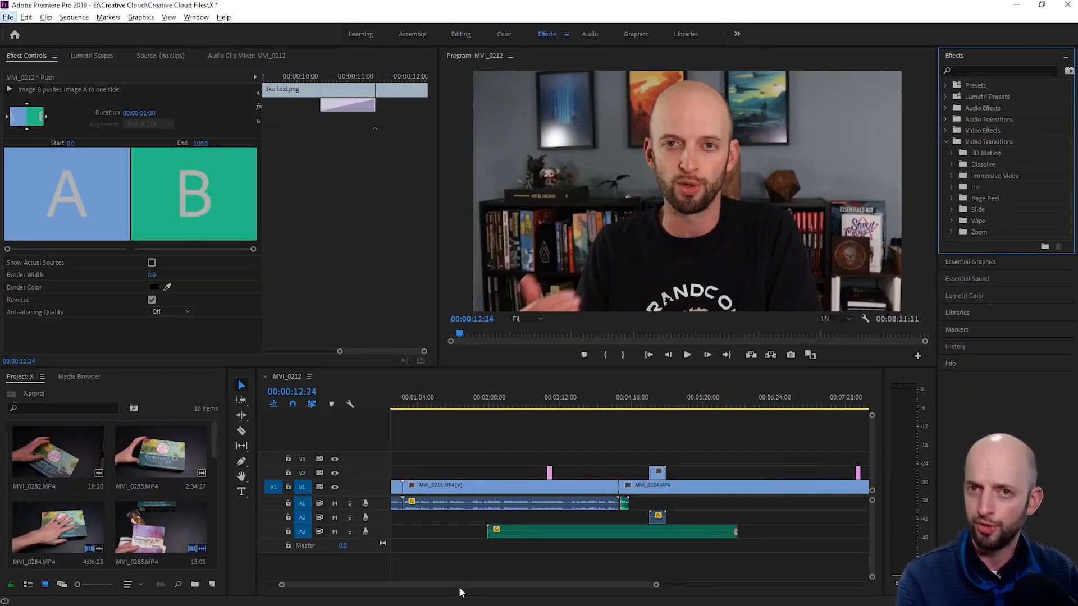
- Open the media export settings for sequence MVI_0212 and name the output file testing in E:\Videos\Finished
{"action": "left_click_drag", "start_coordinate": [459, 587], "coordinate": [444, 585]}
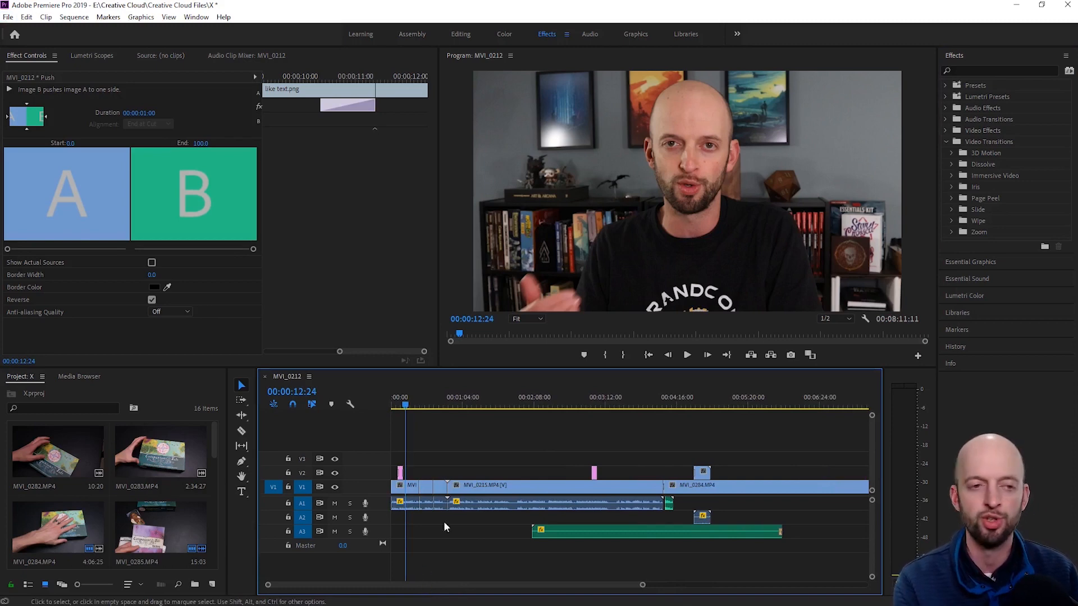
{"action": "left_click", "coordinate": [8, 17]}
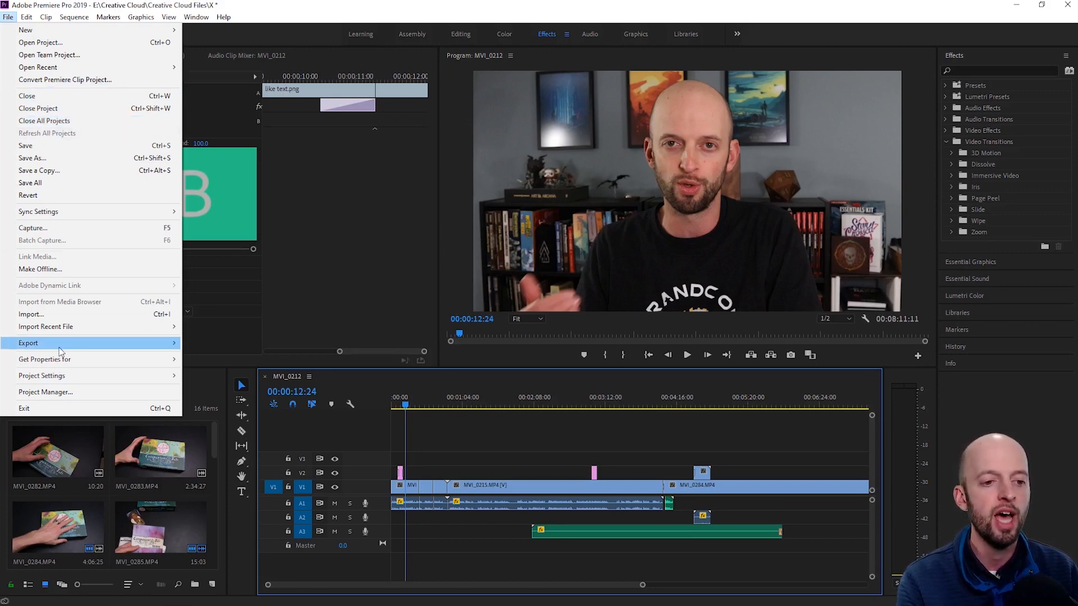
{"action": "mouse_move", "coordinate": [59, 345]}
{"action": "left_click", "coordinate": [209, 344]}
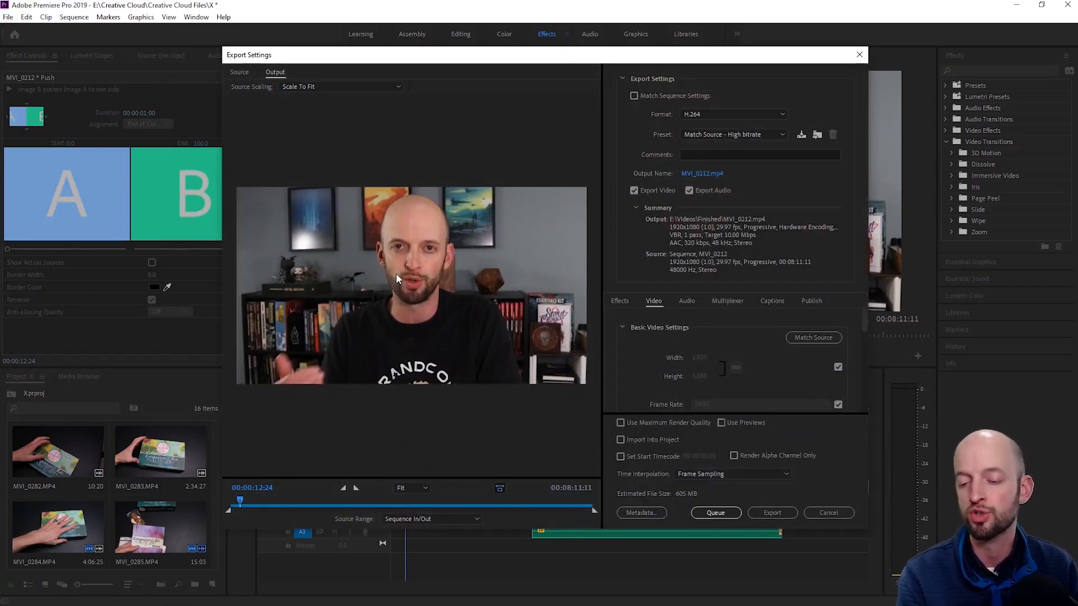
{"action": "left_click", "coordinate": [701, 173]}
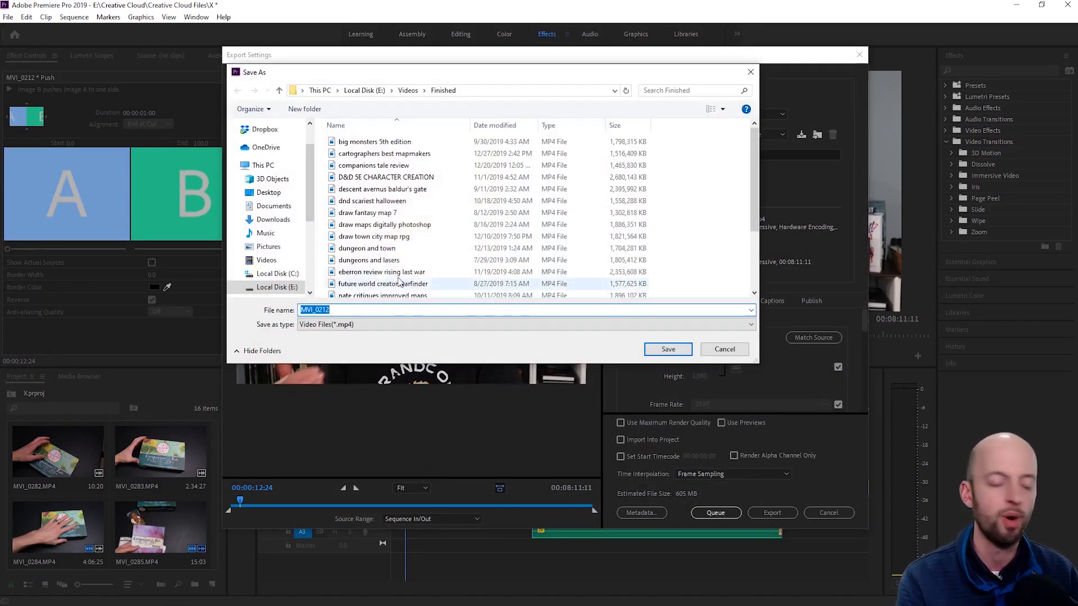
{"action": "type", "text": "testm"}
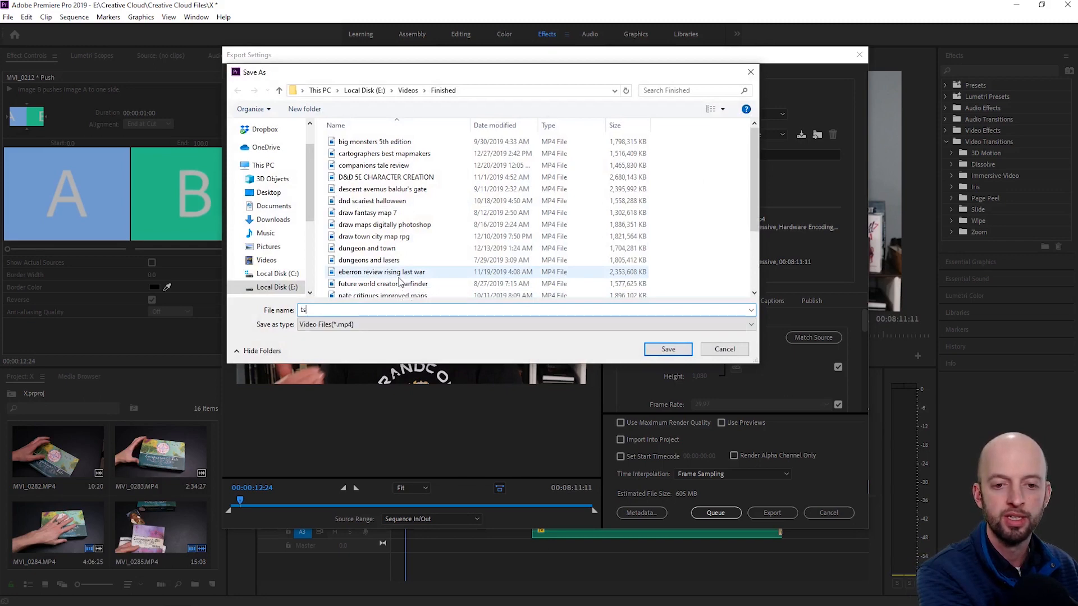
{"action": "key", "text": "BackSpace"}
{"action": "type", "text": "ing"}
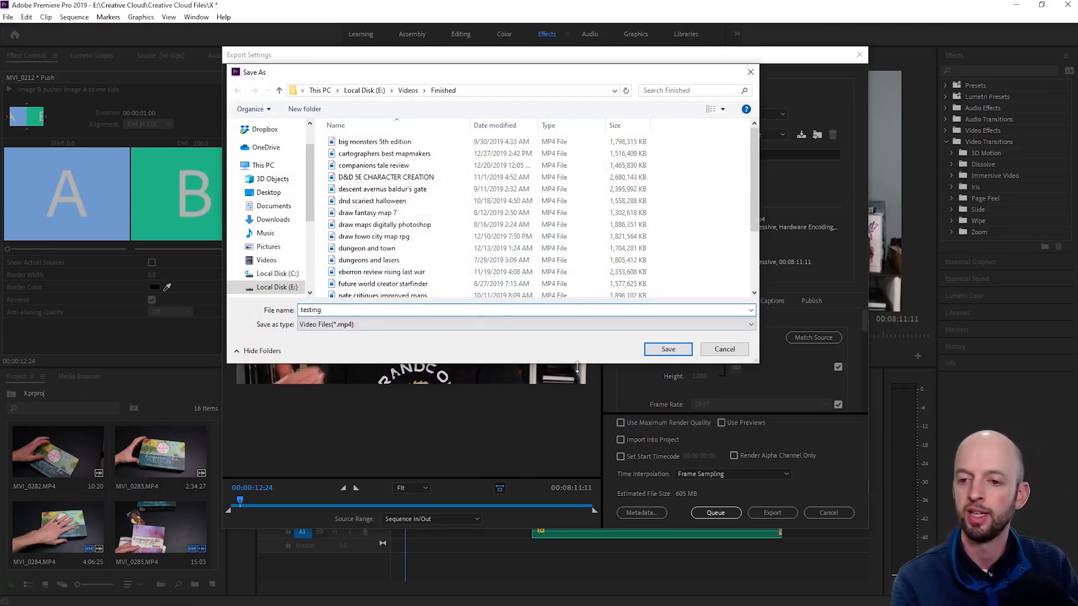
{"action": "left_click", "coordinate": [681, 350]}
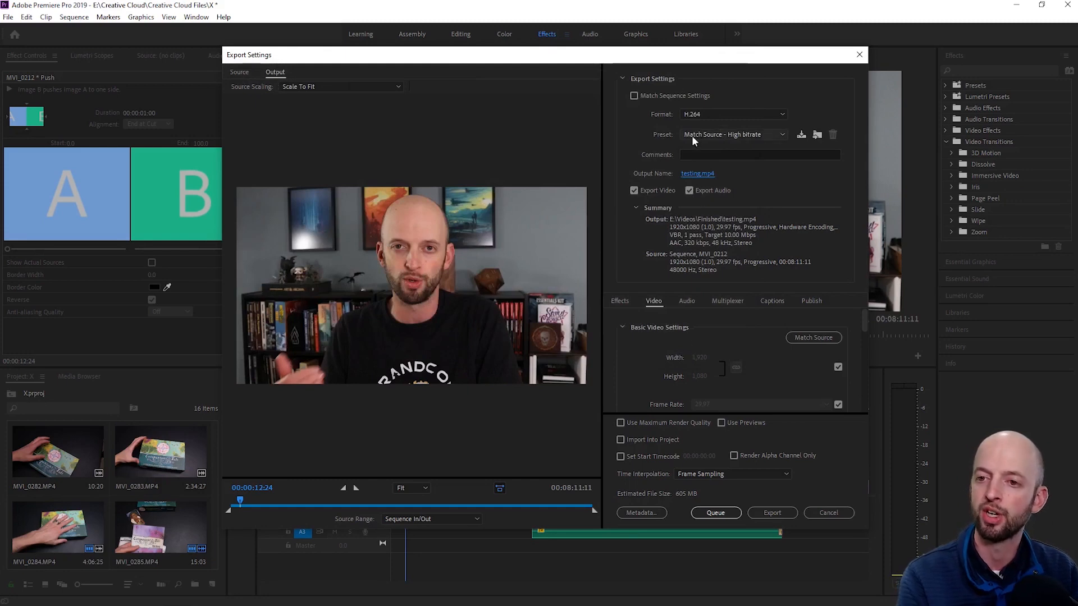
- Keep the format at H.264, choose the YouTube 1080p Full HD preset, and export the video
{"action": "left_click", "coordinate": [781, 112]}
{"action": "left_click", "coordinate": [705, 261]}
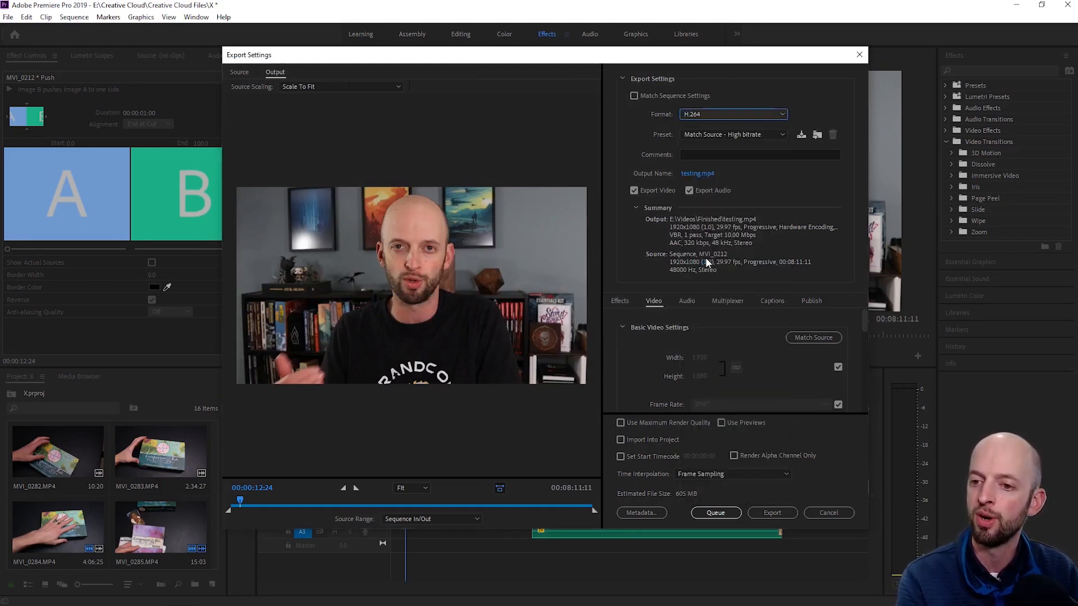
{"action": "left_click", "coordinate": [782, 136]}
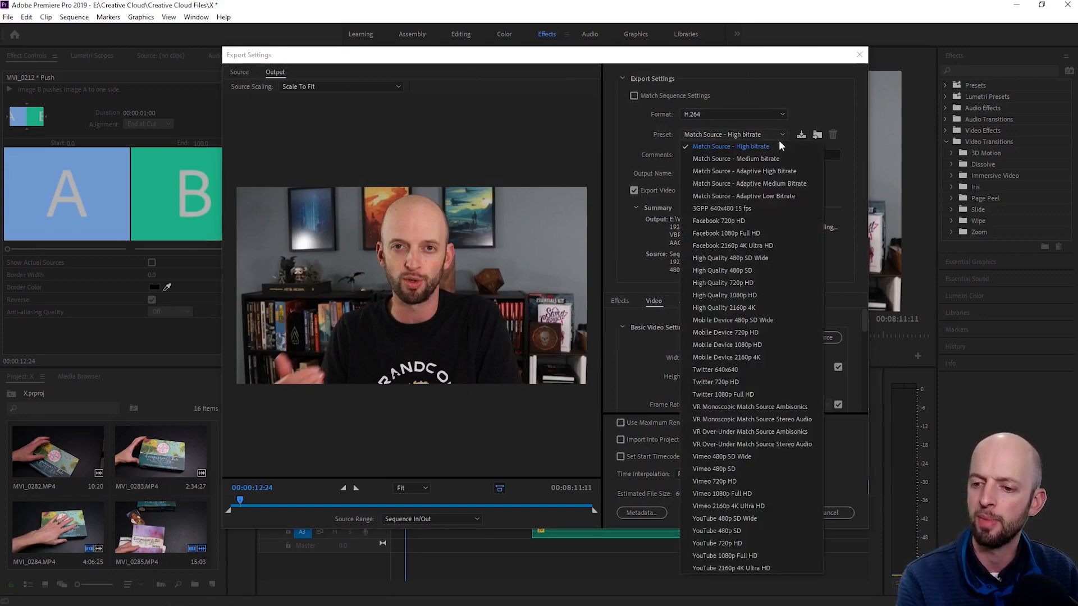
{"action": "left_click", "coordinate": [728, 558]}
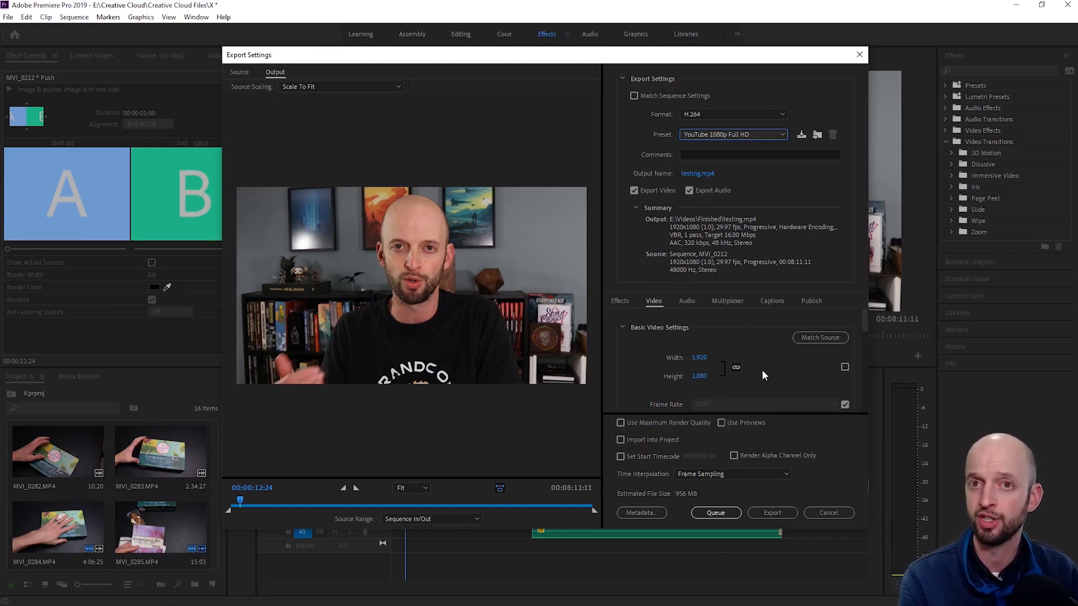
{"action": "left_click", "coordinate": [780, 516]}
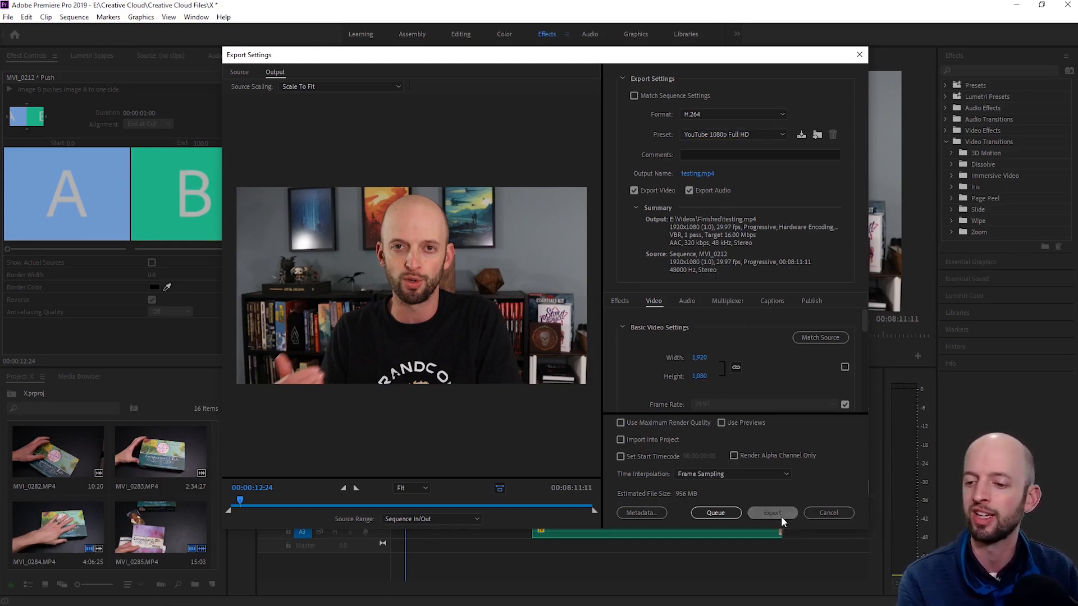